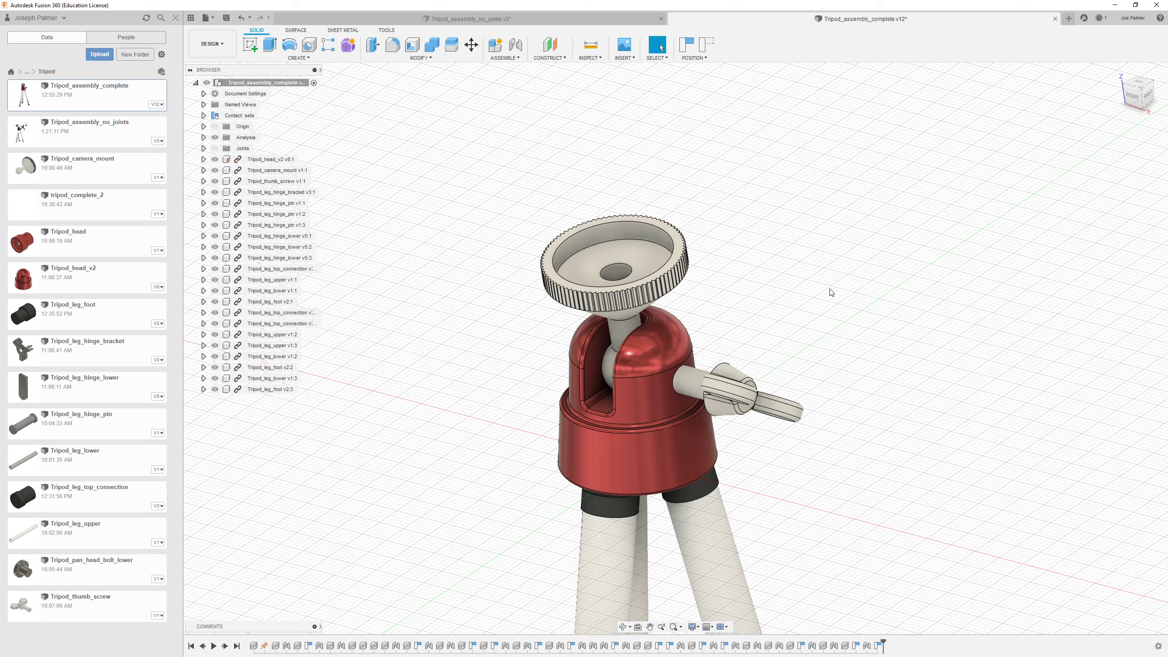
Switch to the Tripod_assembly_no_joints design and hide the project file list.
left_click(531, 20)
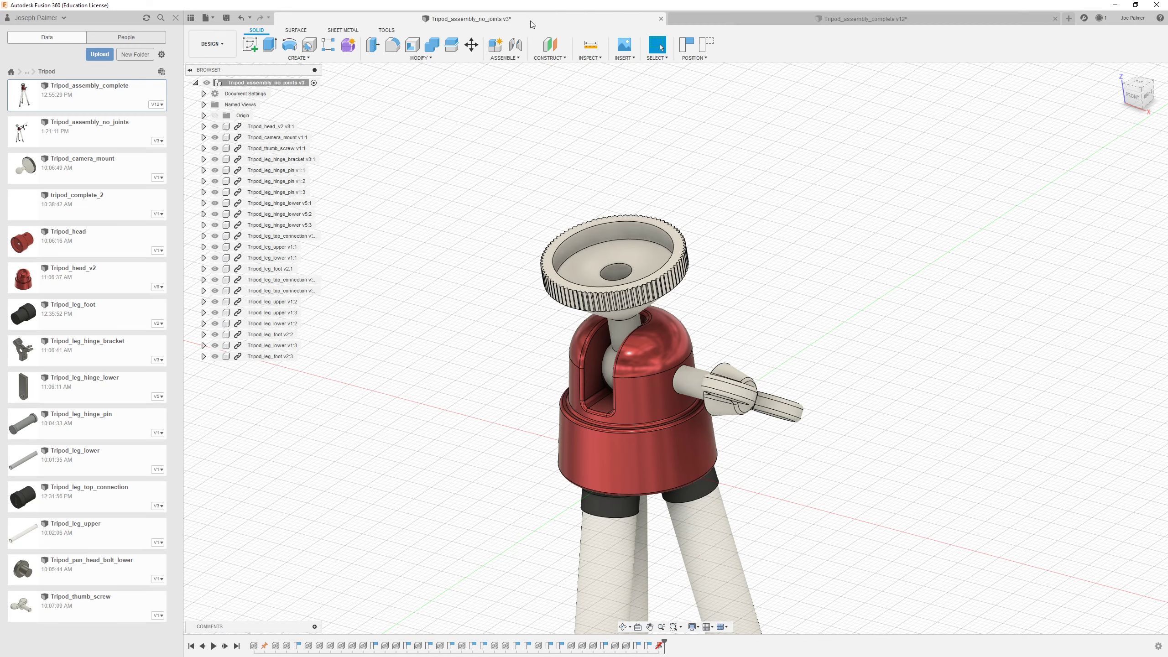
scroll(585, 275, "up", 3)
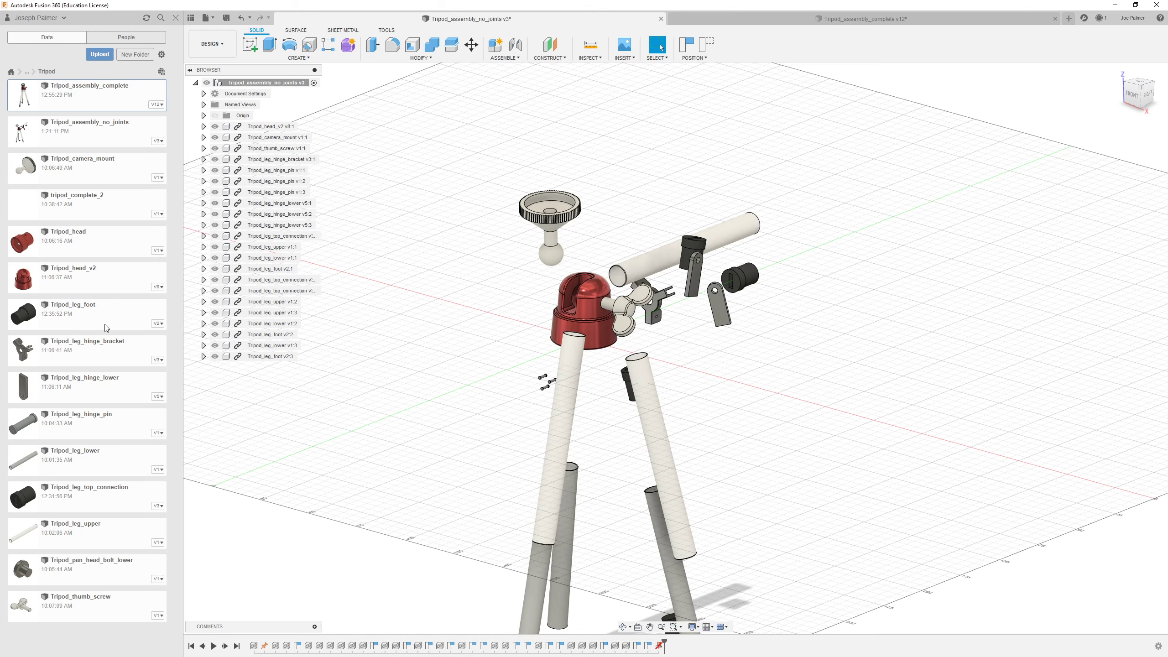
left_click_drag(115, 323, 87, 327)
left_click(175, 18)
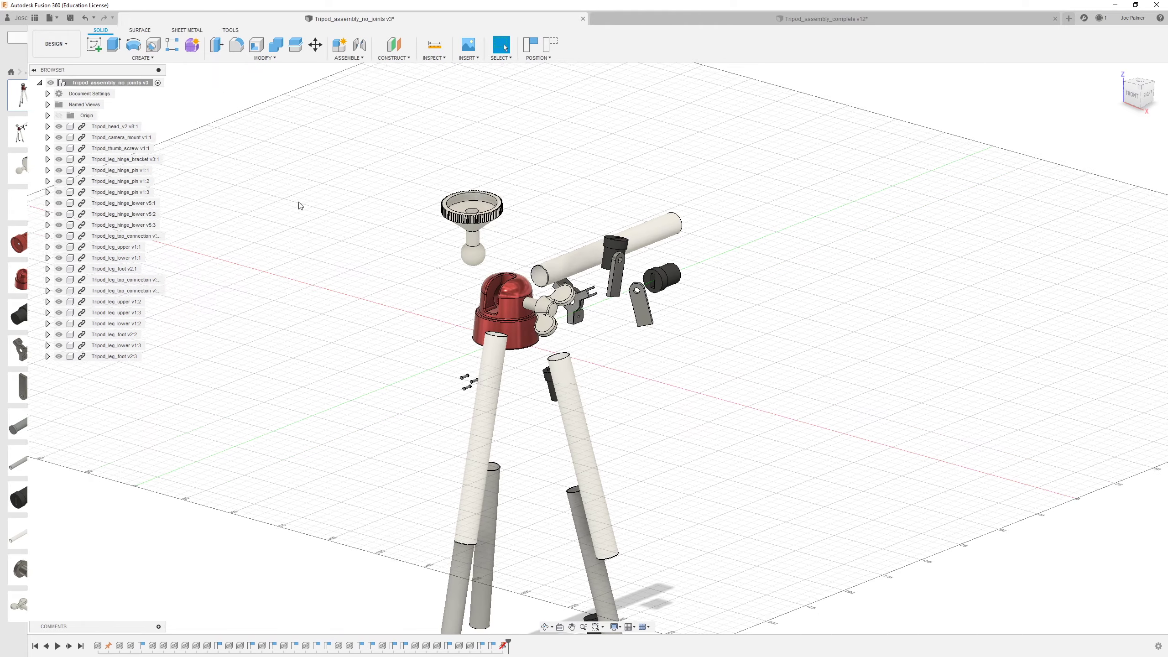
Examine the loose tripod parts around the red head, including the camera mount, hinge pieces, end connectors and leg tubes.
mouse_move(459, 236)
left_mouse_down()
mouse_move(397, 258)
mouse_move(466, 214)
left_mouse_up()
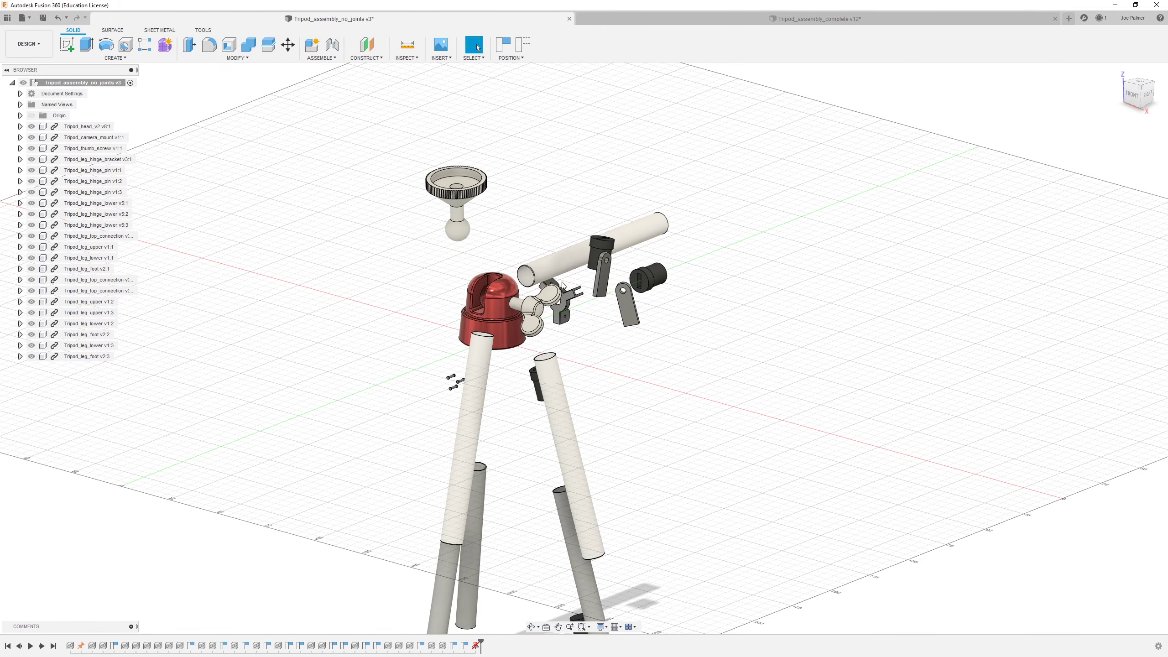
mouse_move(553, 263)
left_mouse_down()
mouse_move(590, 198)
mouse_move(571, 262)
left_mouse_up()
scroll(571, 262, "up", 5)
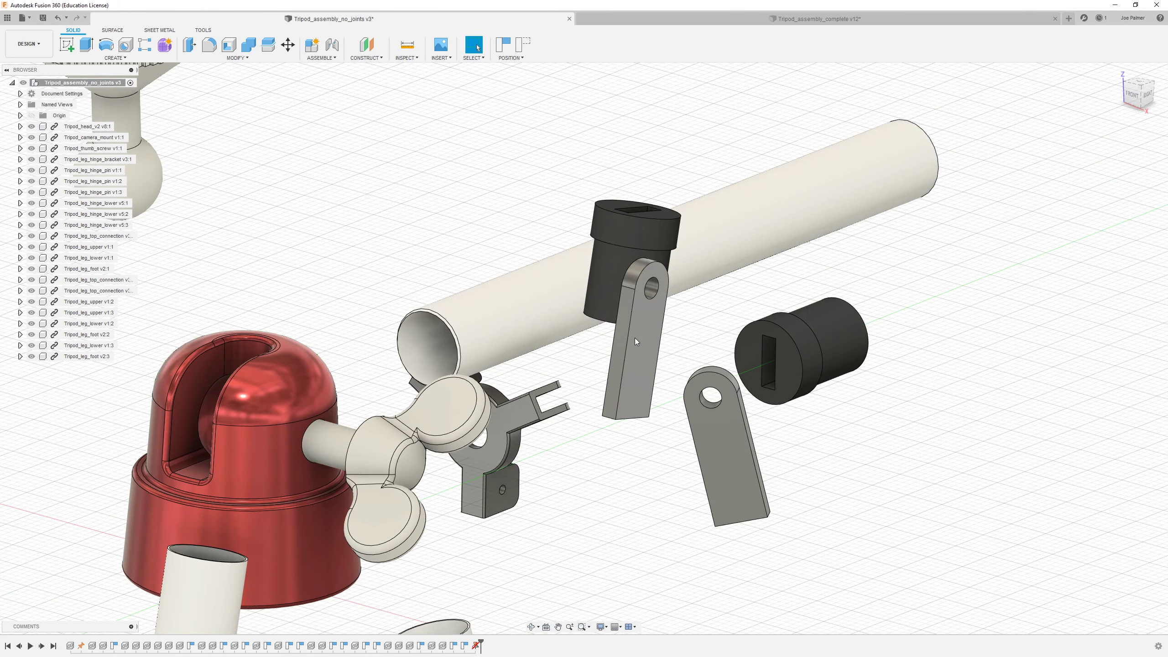
middle_click_drag(590, 304, 507, 228, "shift")
left_click_drag(507, 228, 583, 305)
middle_click_drag(584, 305, 371, 368, "shift")
scroll(335, 403, "up", 3)
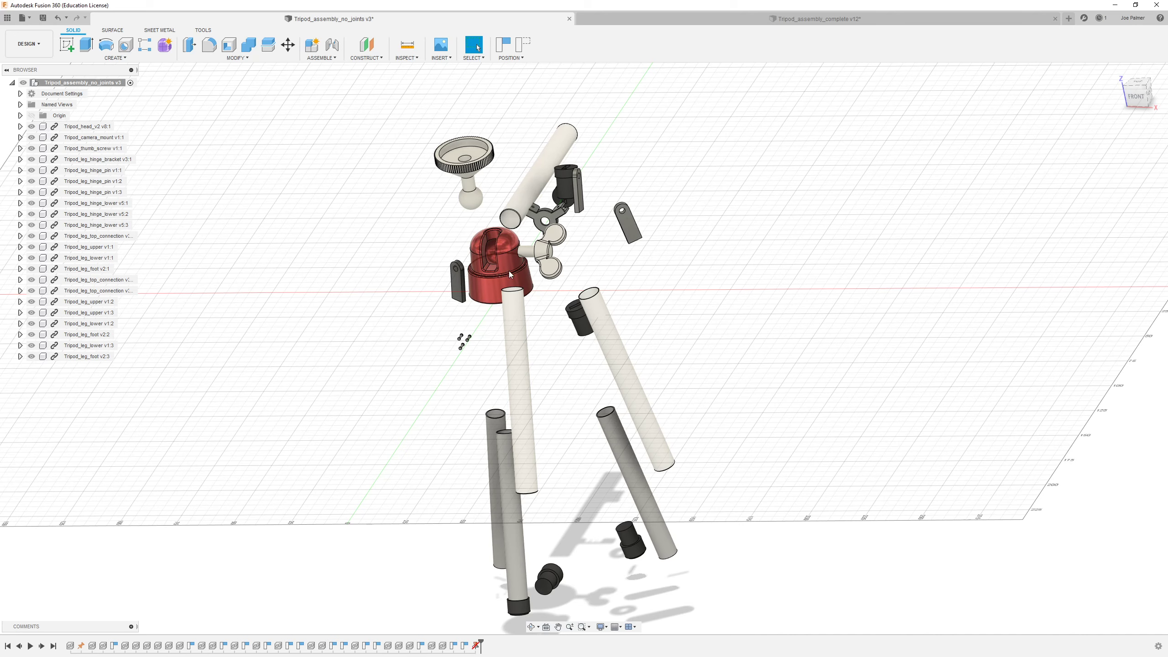
scroll(471, 196, "up", 3)
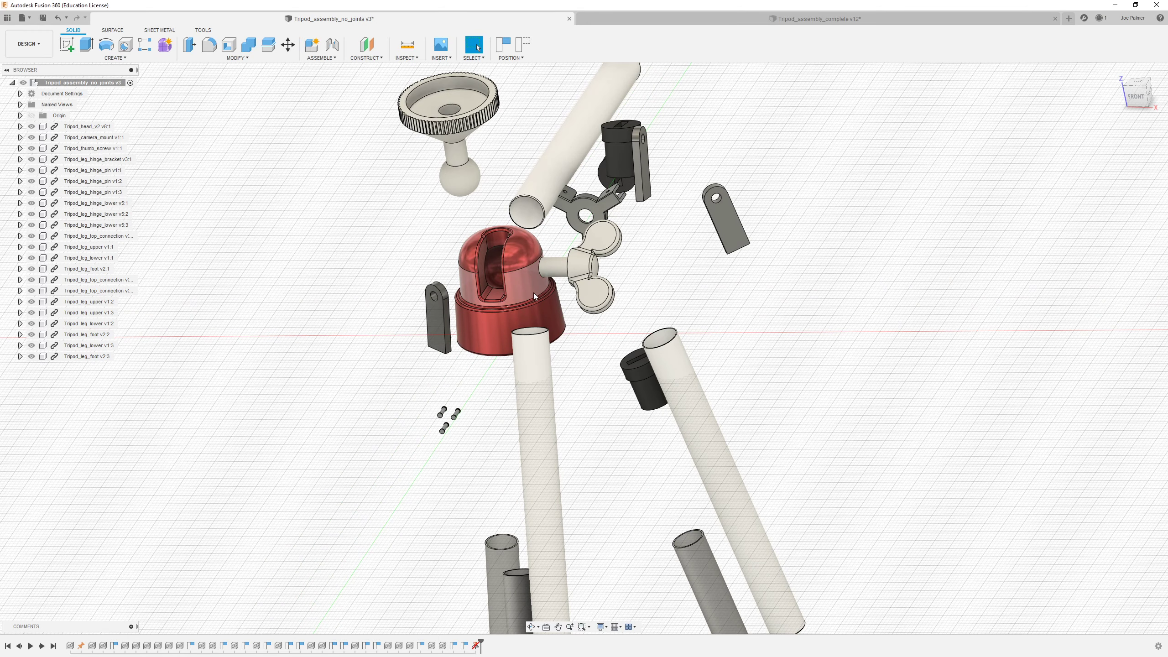
scroll(534, 297, "down", 2)
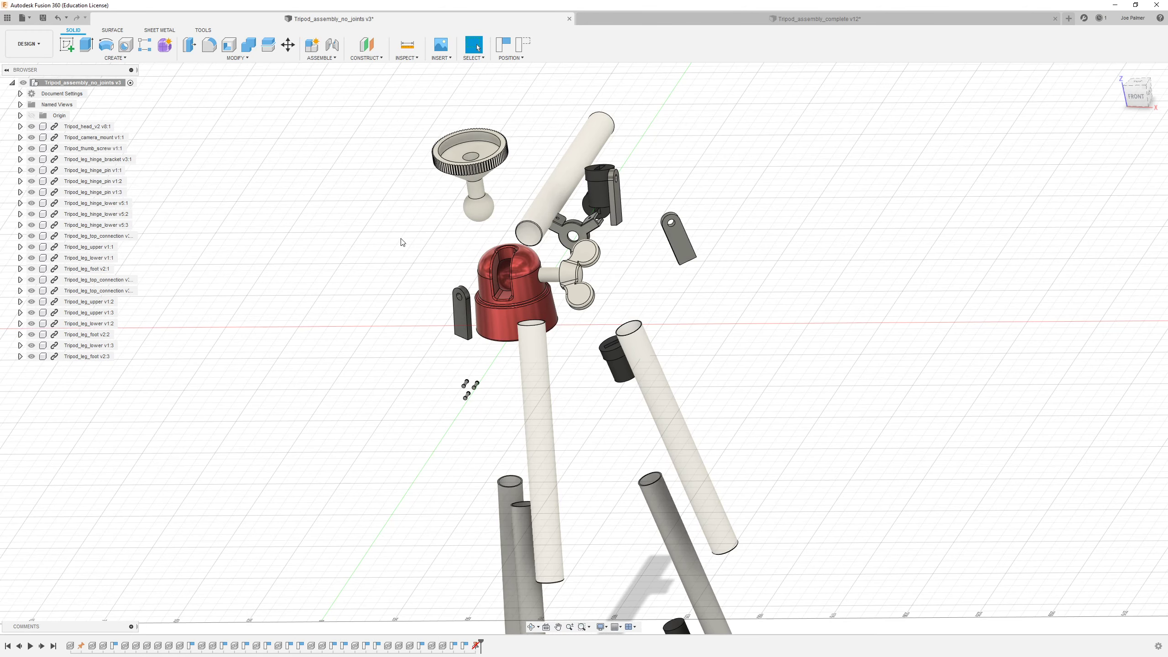
Ground the Tripod_head_v2 component so that it stays fixed in place.
left_click(87, 126)
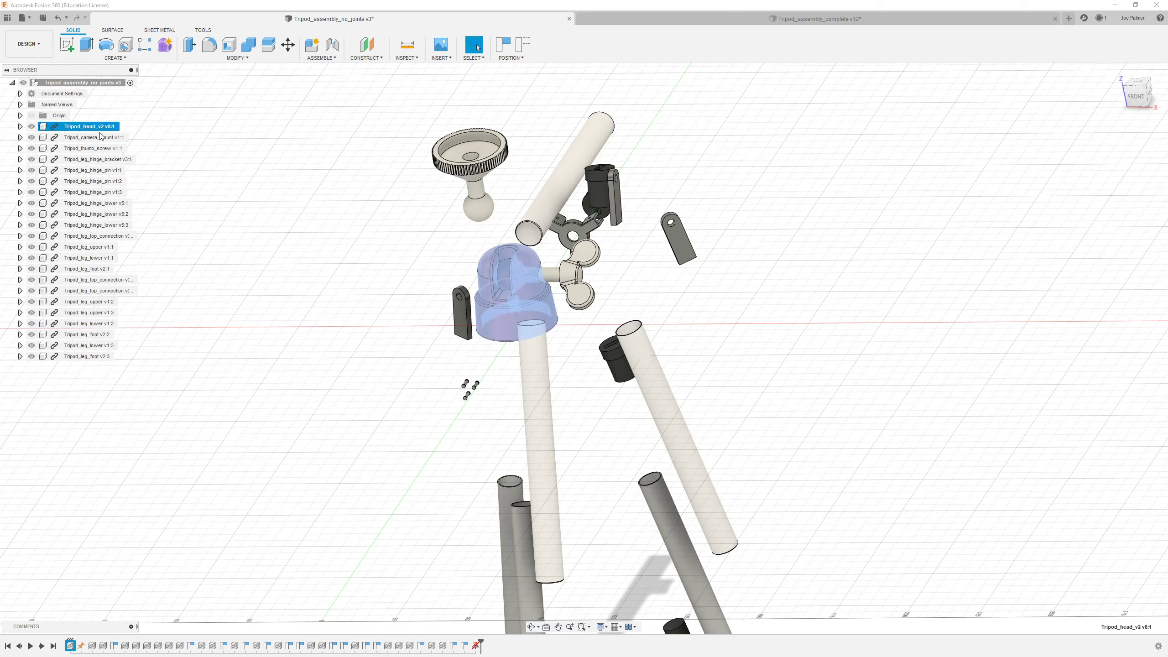
right_click(93, 129)
left_click(113, 135)
left_click(421, 277)
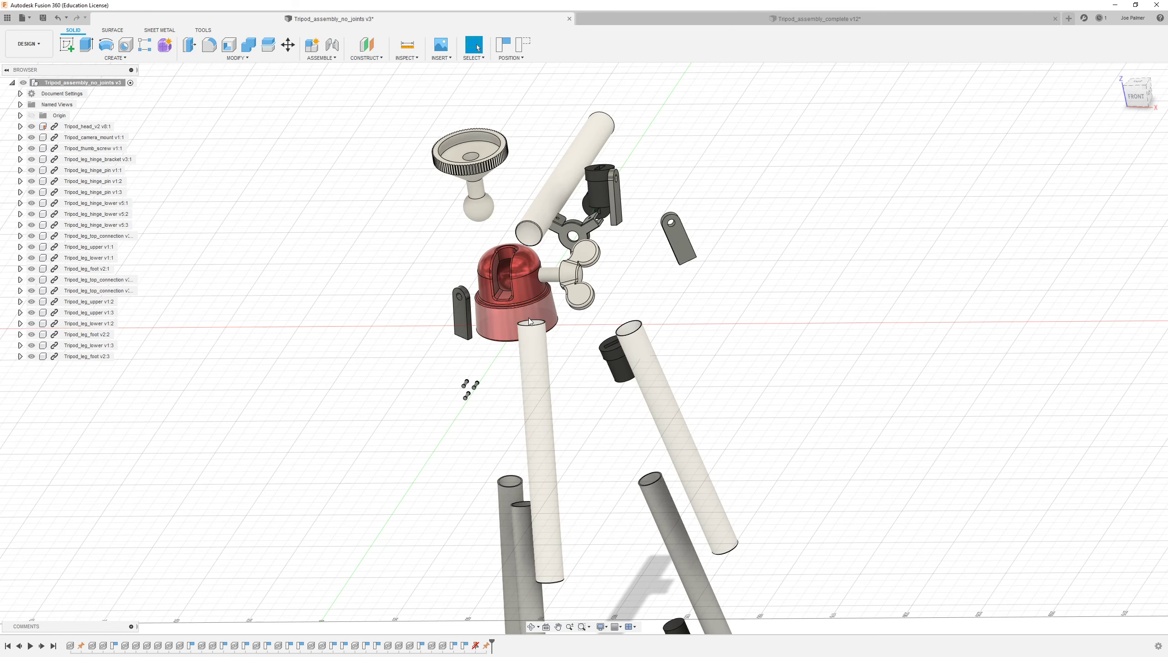
Move the lower hinge beside the head and one of the three hinge pins freely away from their places.
scroll(509, 302, "up", 5)
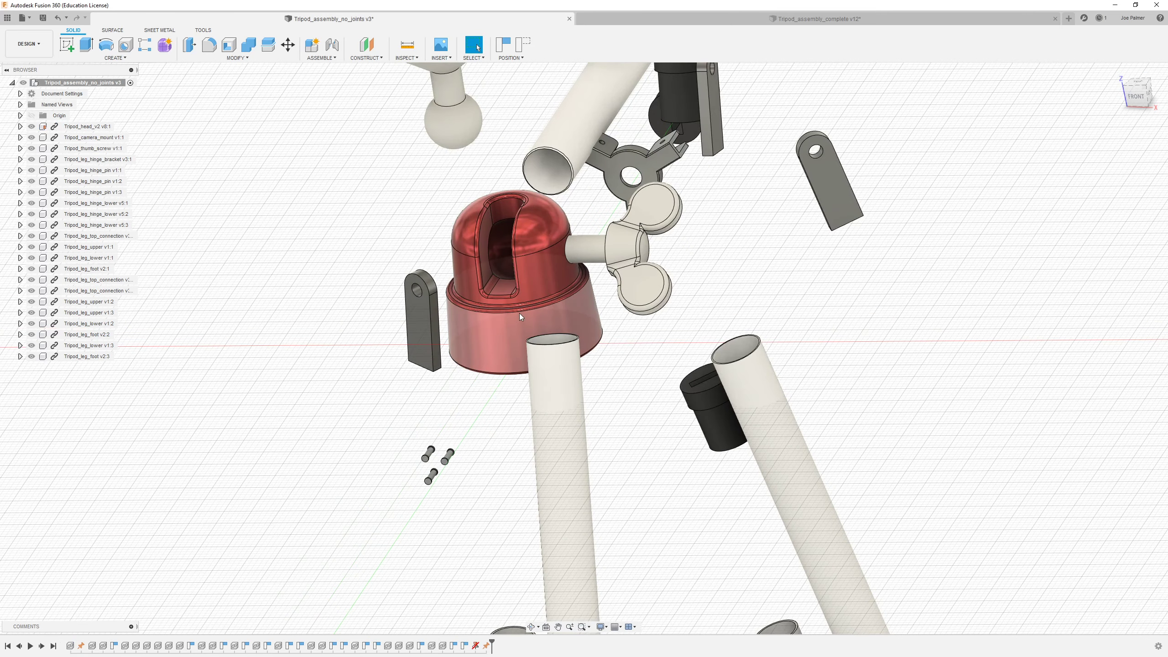
left_click_drag(428, 328, 230, 336)
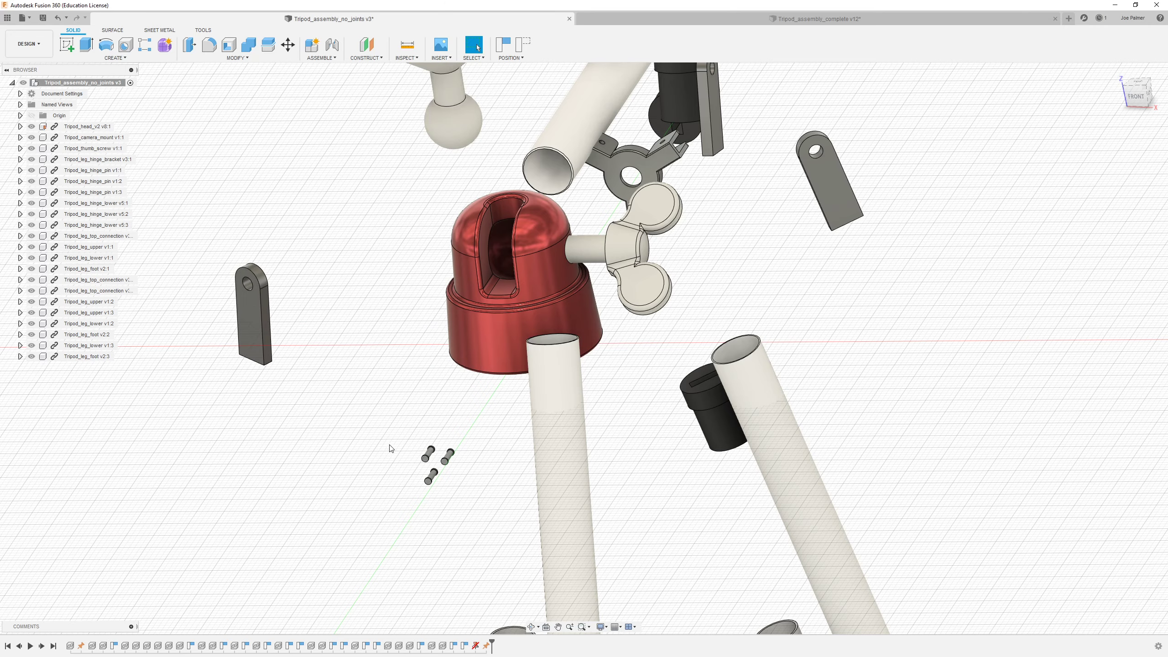
left_click_drag(428, 458, 365, 398)
scroll(543, 325, "down", 3)
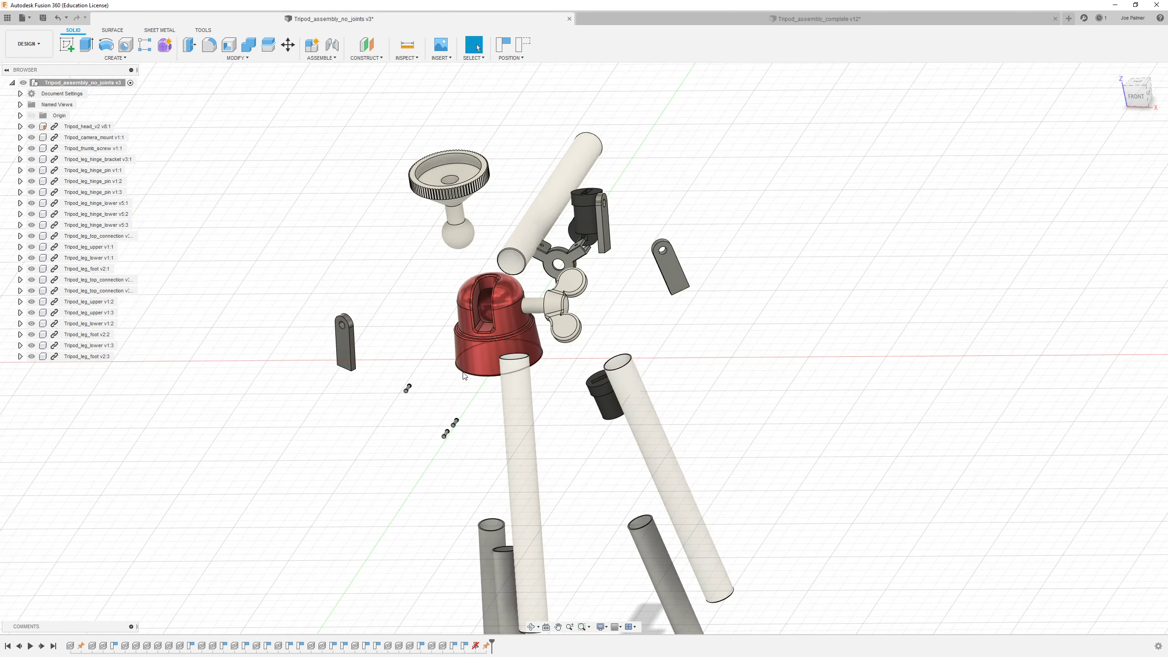
Examine the camera mount, thumb screw and slotted head from several angles.
scroll(348, 287, "up", 3)
scroll(348, 287, "down", 3)
middle_click_drag(432, 289, 457, 311, "shift")
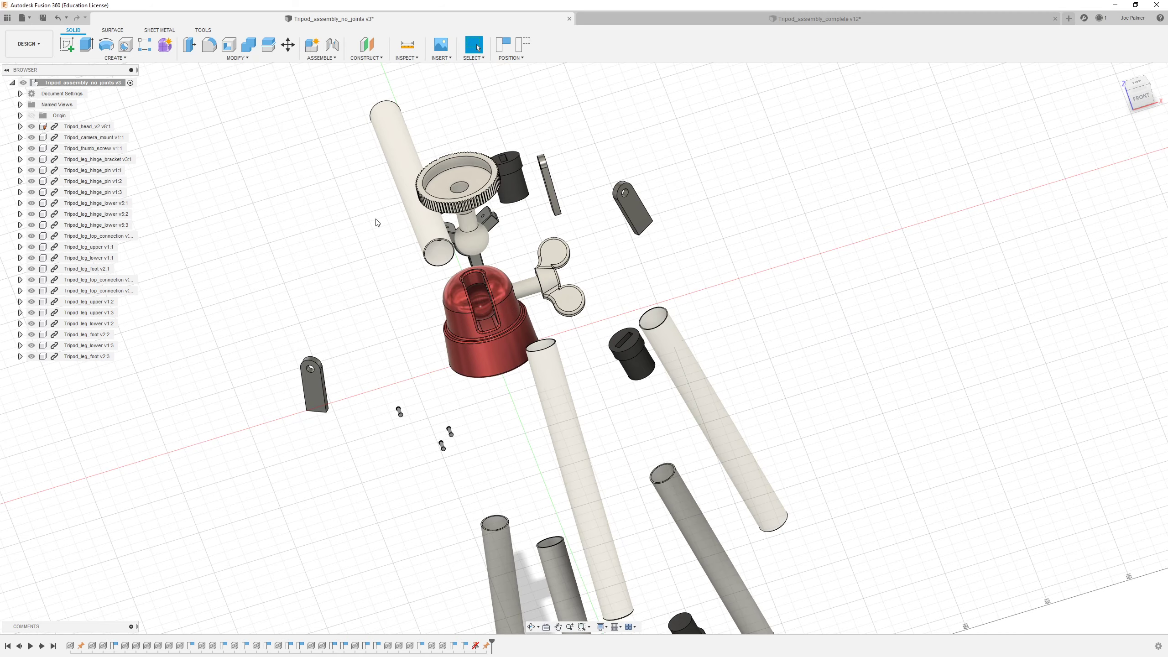
middle_click_drag(377, 223, 460, 249, "shift")
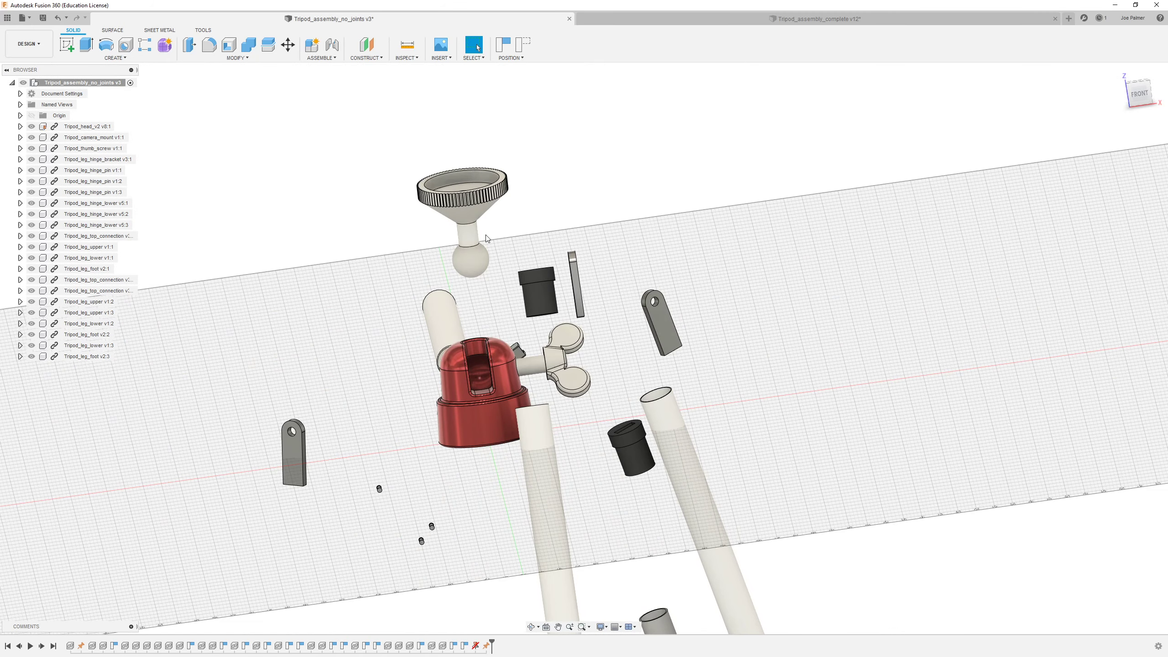
scroll(483, 262, "up", 3)
left_click(563, 371)
scroll(563, 372, "up", 3)
middle_click_drag(563, 372, 539, 327, "shift")
left_click(553, 172)
middle_click_drag(552, 172, 556, 315, "shift")
scroll(553, 315, "up", 2)
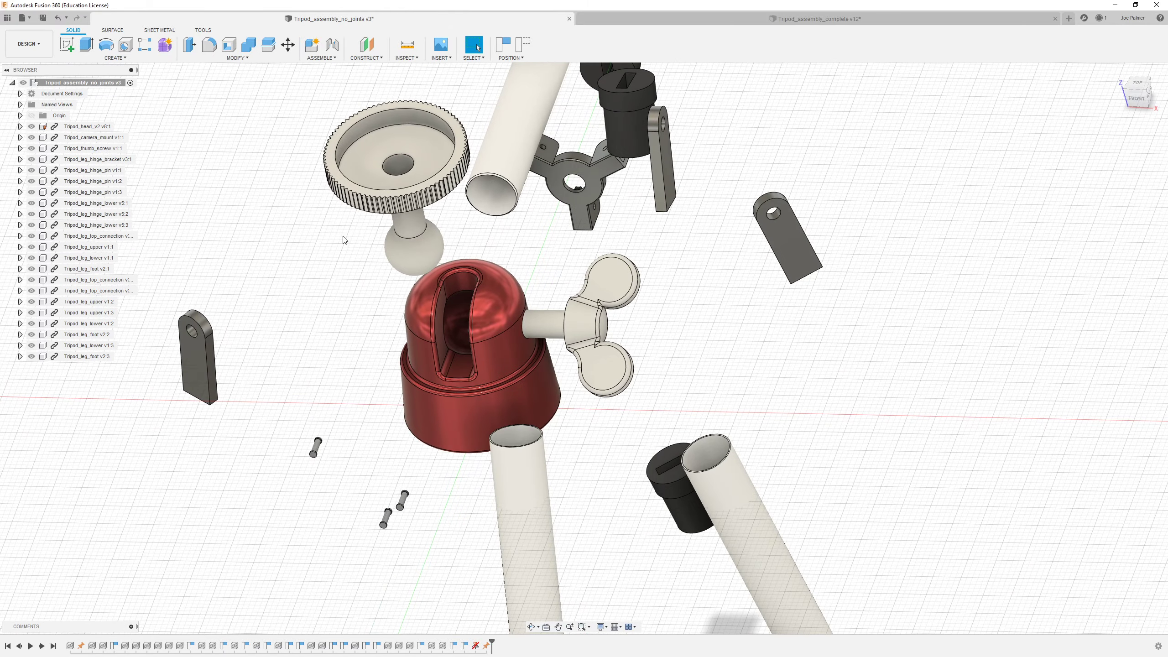
Start a new joint and capture the current position of the moved components.
left_click(317, 59)
left_click(324, 90)
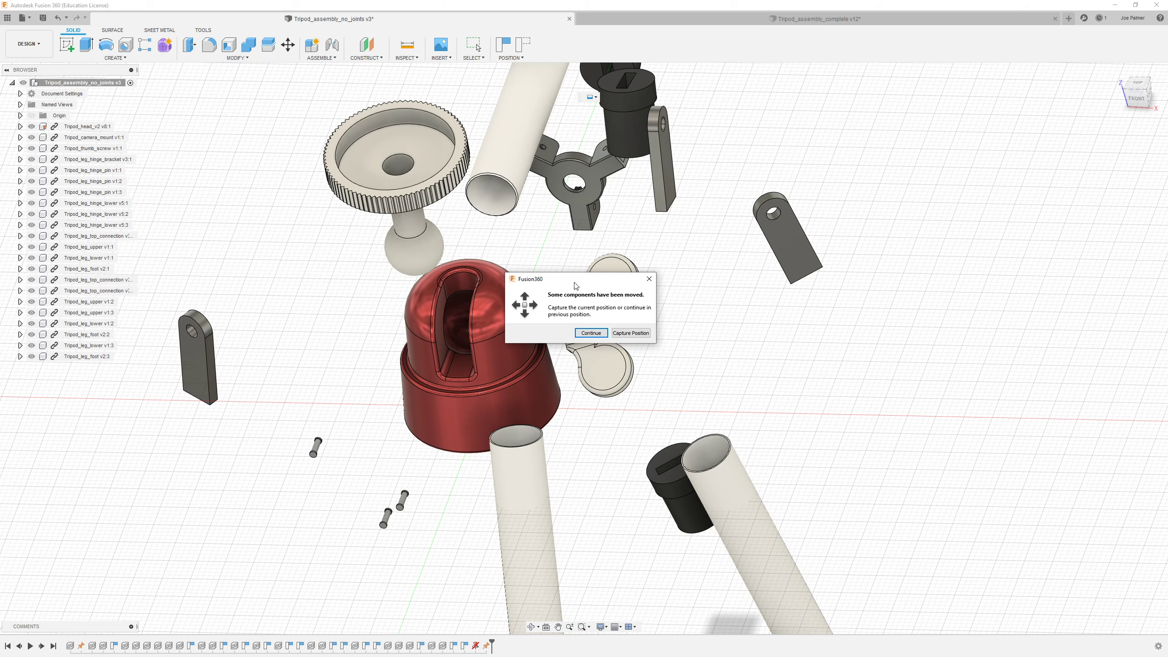
left_click_drag(575, 285, 647, 291)
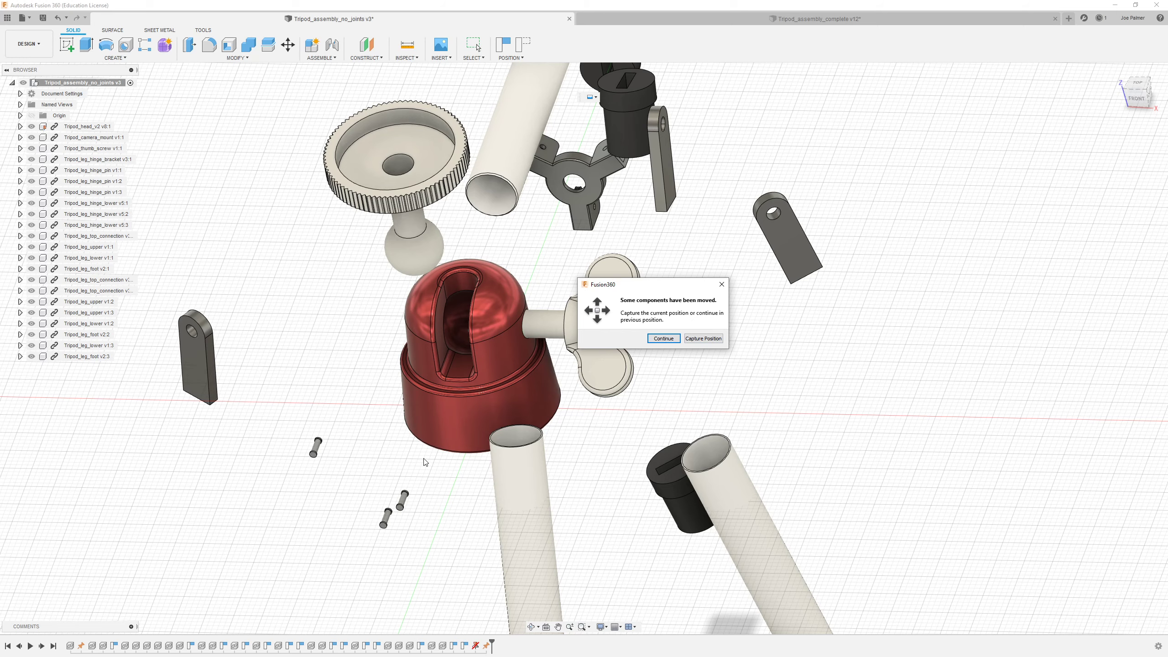
left_click(703, 338)
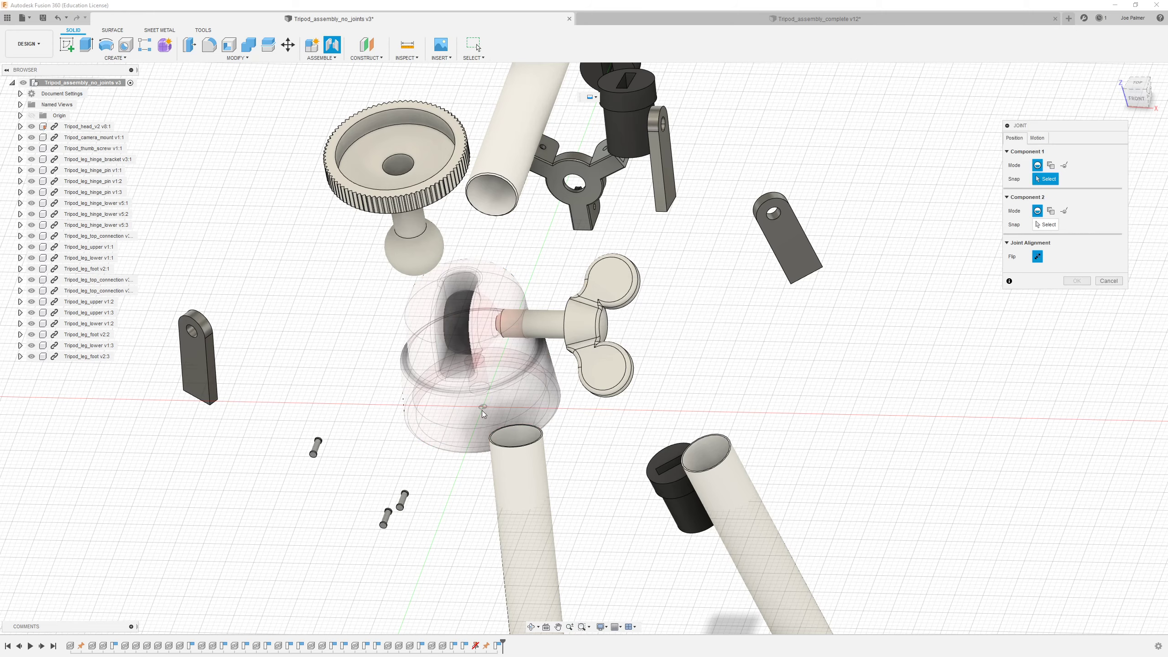
Set the joint's snap points to the centre of the camera mount's ball and the centre of the head's spherical socket.
middle_click_drag(530, 318, 527, 294, "shift")
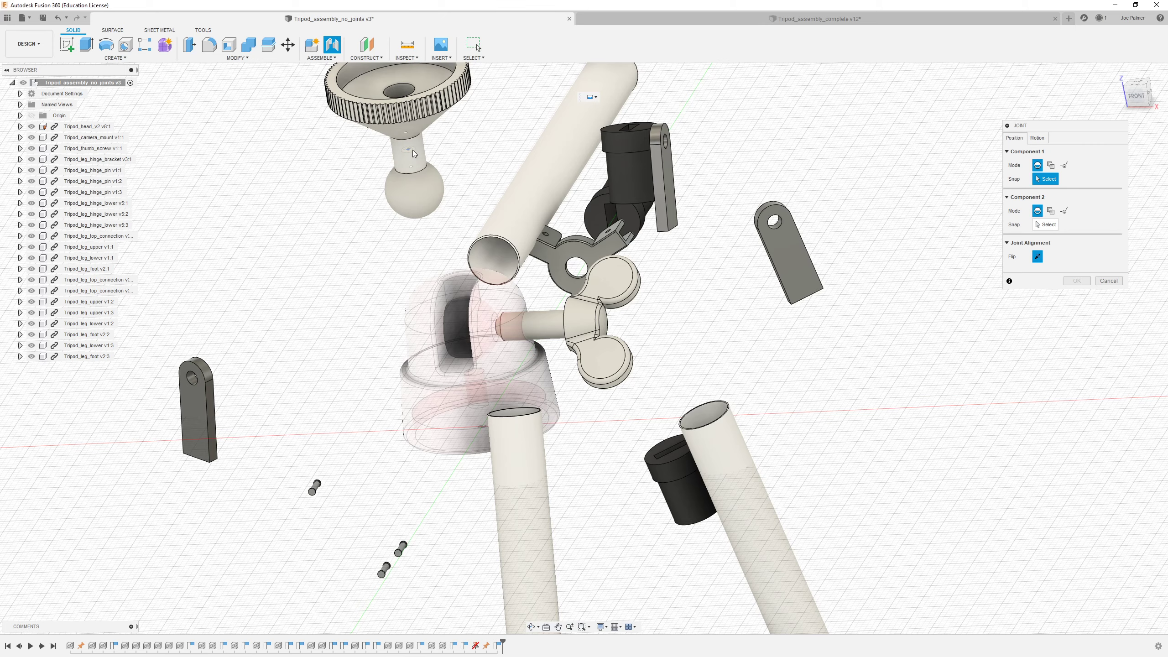
scroll(411, 155, "up", 2)
left_click(417, 202)
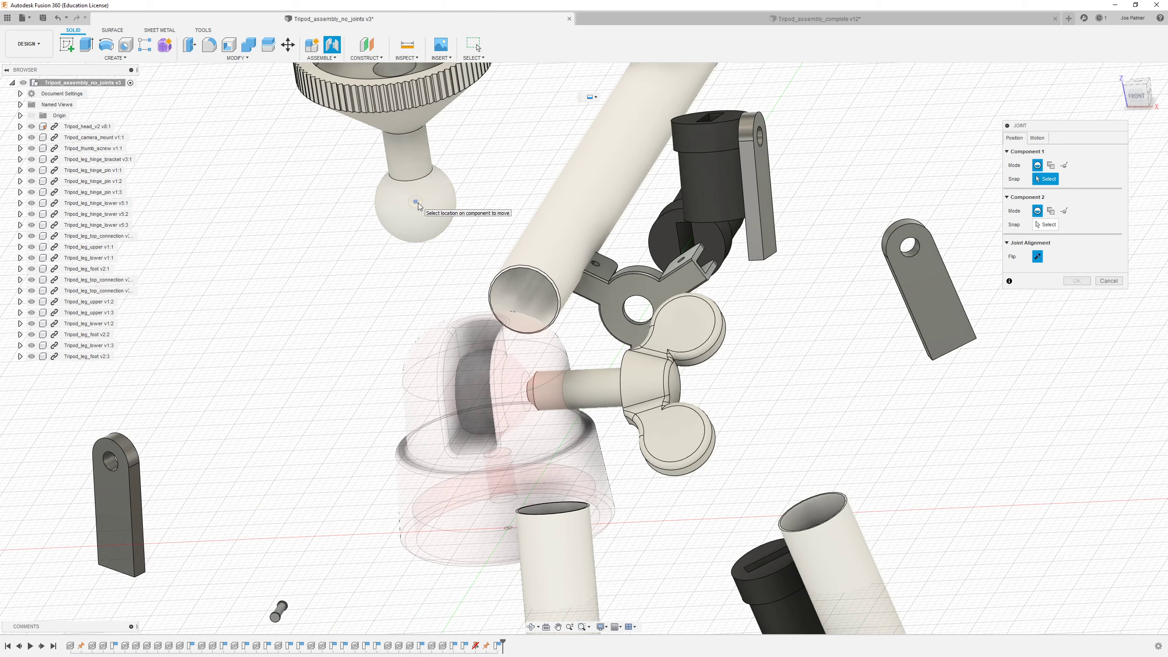
scroll(478, 387, "up", 3)
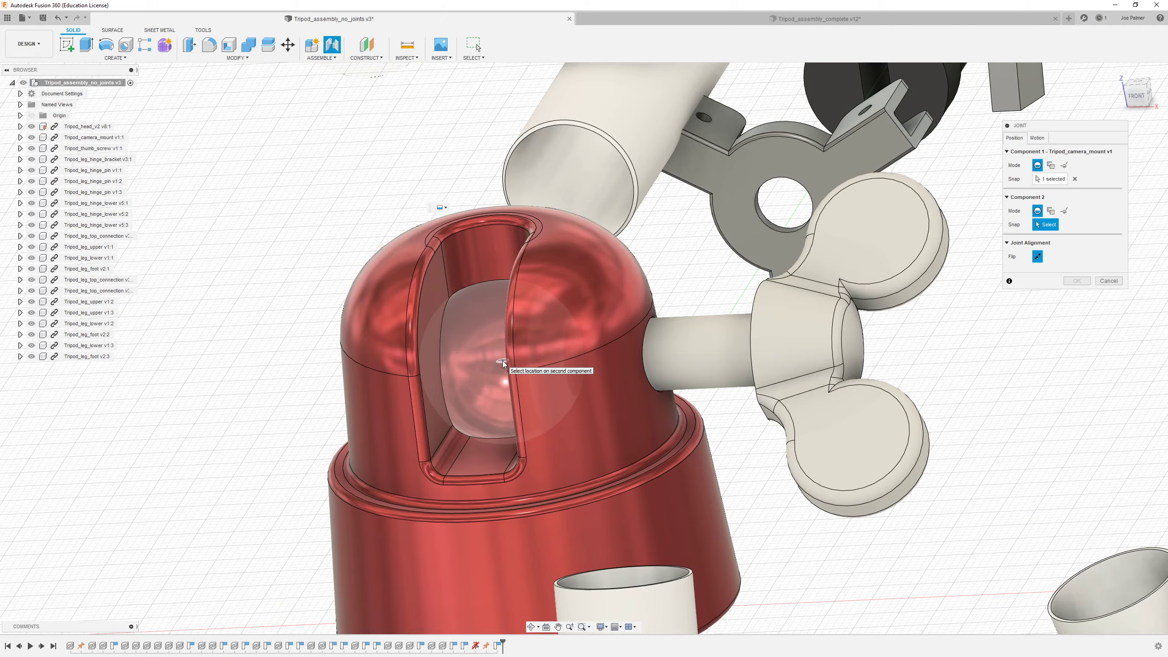
left_click(501, 360)
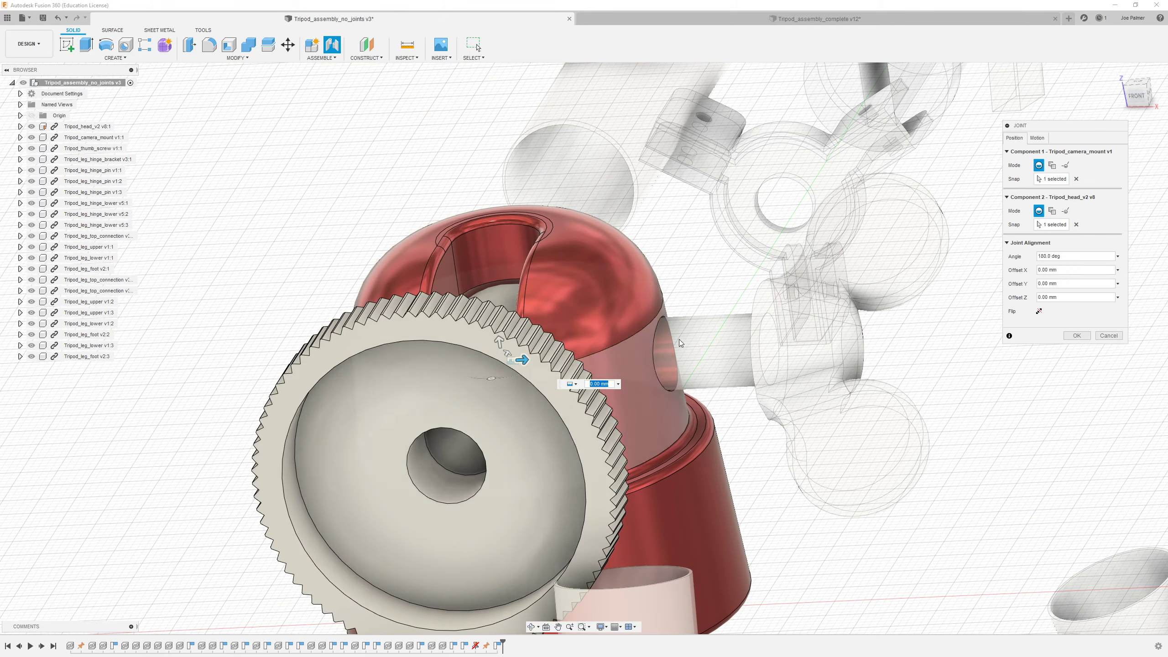
middle_click_drag(679, 340, 602, 249, "shift")
scroll(631, 389, "down", 3)
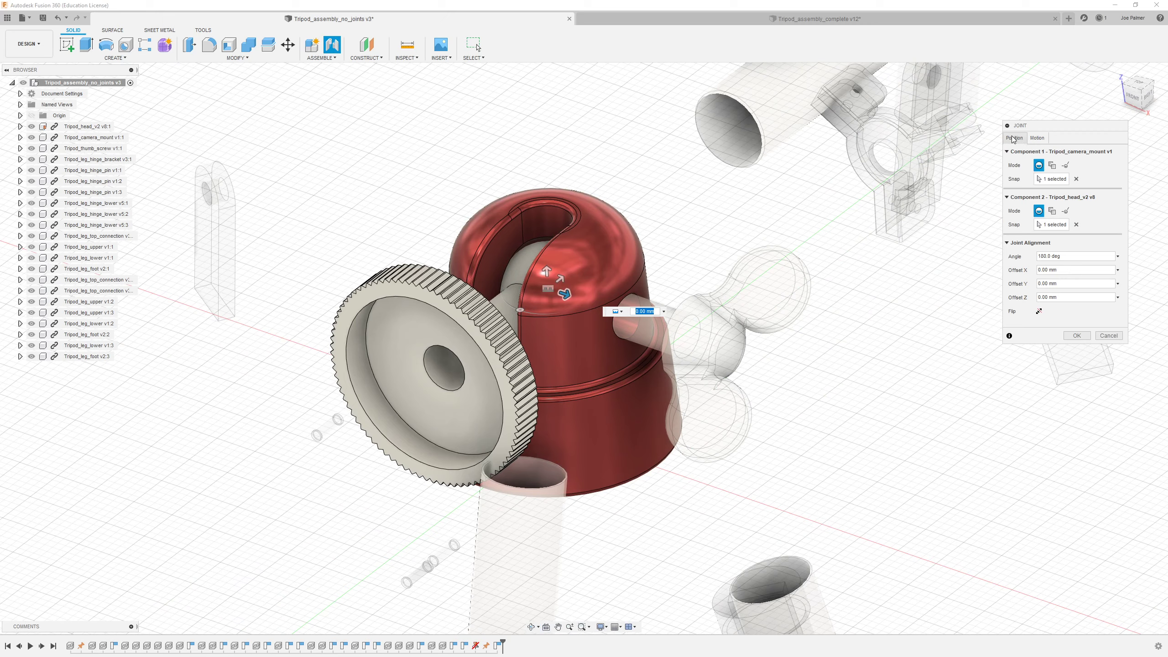
Set the joint's motion type to Ball with pitch on the Z axis and yaw on the X axis, preview it and create it.
left_click(1036, 138)
left_click(1116, 154)
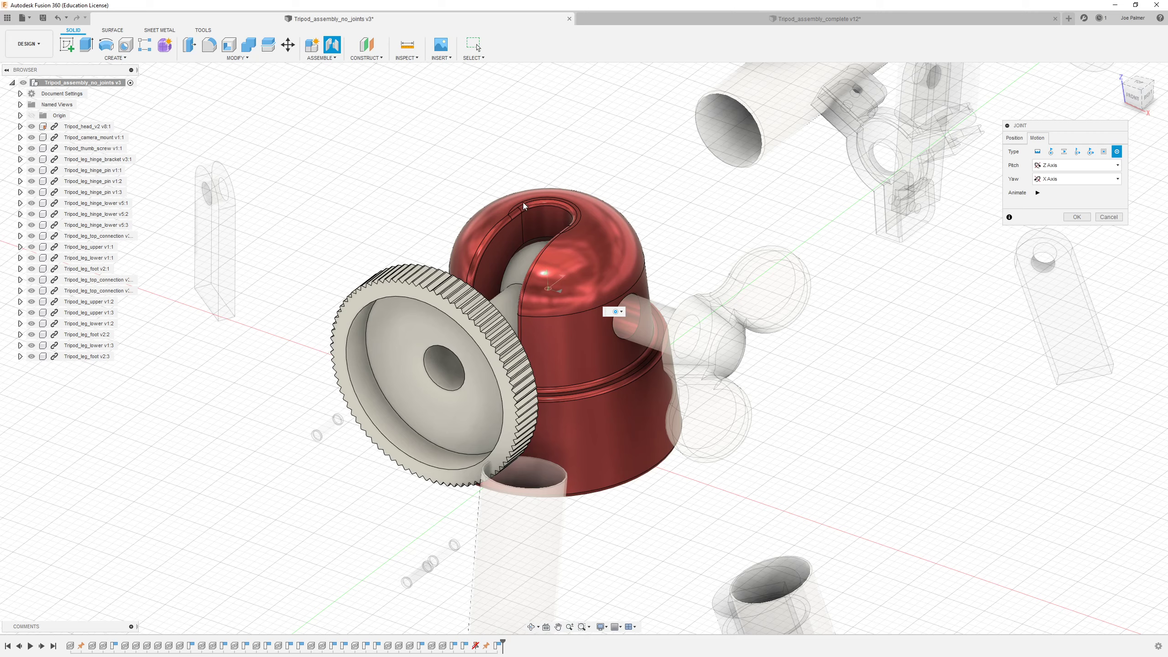
mouse_move(732, 264)
middle_mouse_down("shift")
mouse_move(764, 261)
mouse_move(747, 252)
middle_mouse_up("shift")
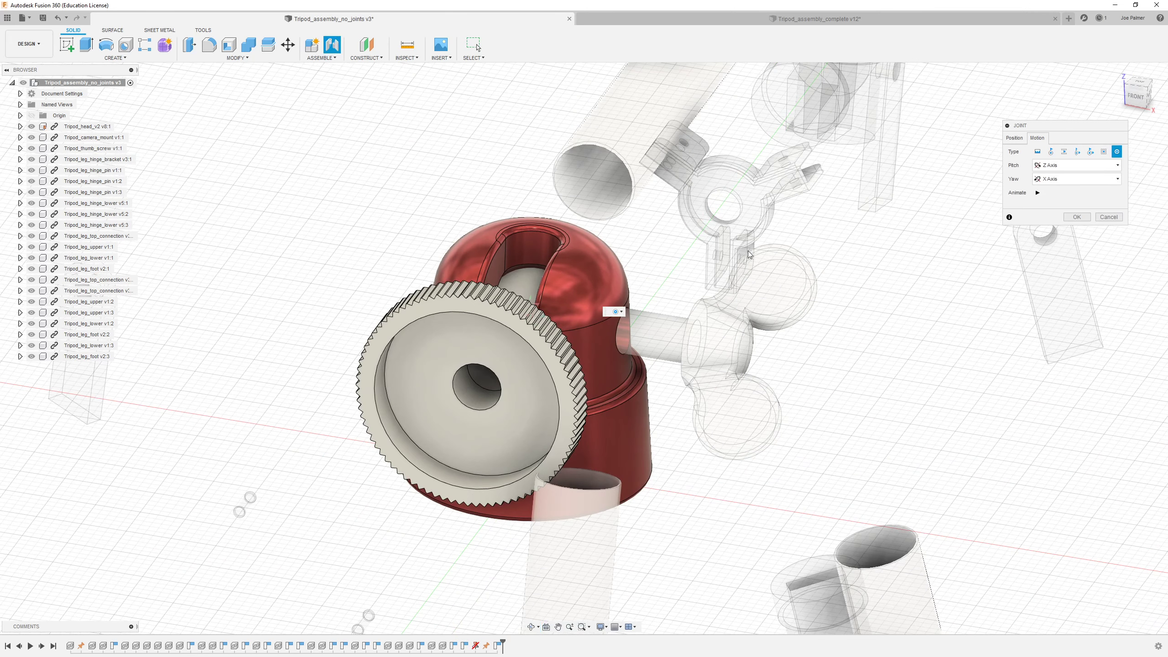
left_click(1037, 192)
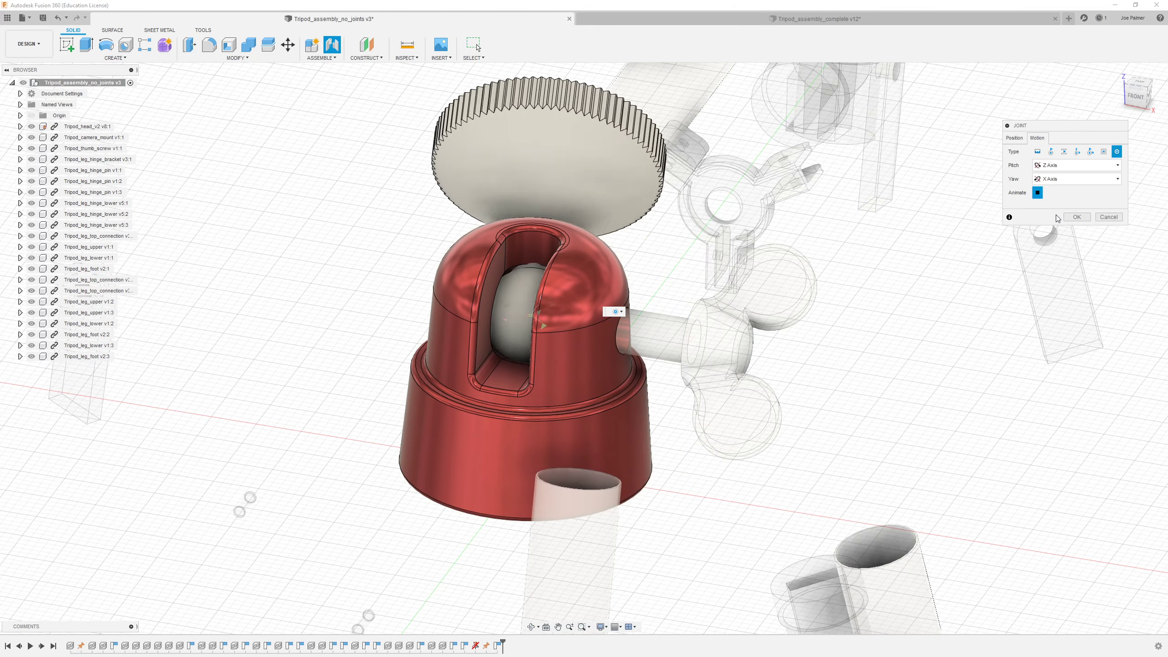
left_click(1076, 217)
Swing the camera mount around in the head's socket to test the ball joint's range of motion.
middle_click_drag(495, 288, 686, 321, "shift")
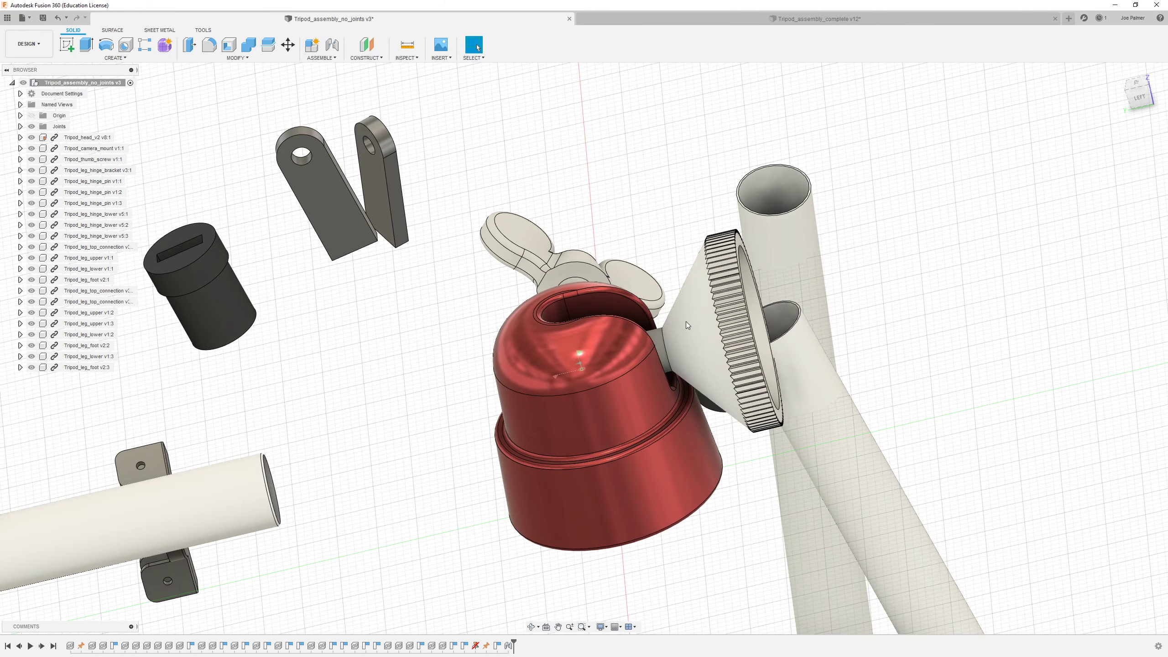
left_click_drag(696, 325, 451, 246)
middle_click_drag(644, 347, 547, 346, "shift")
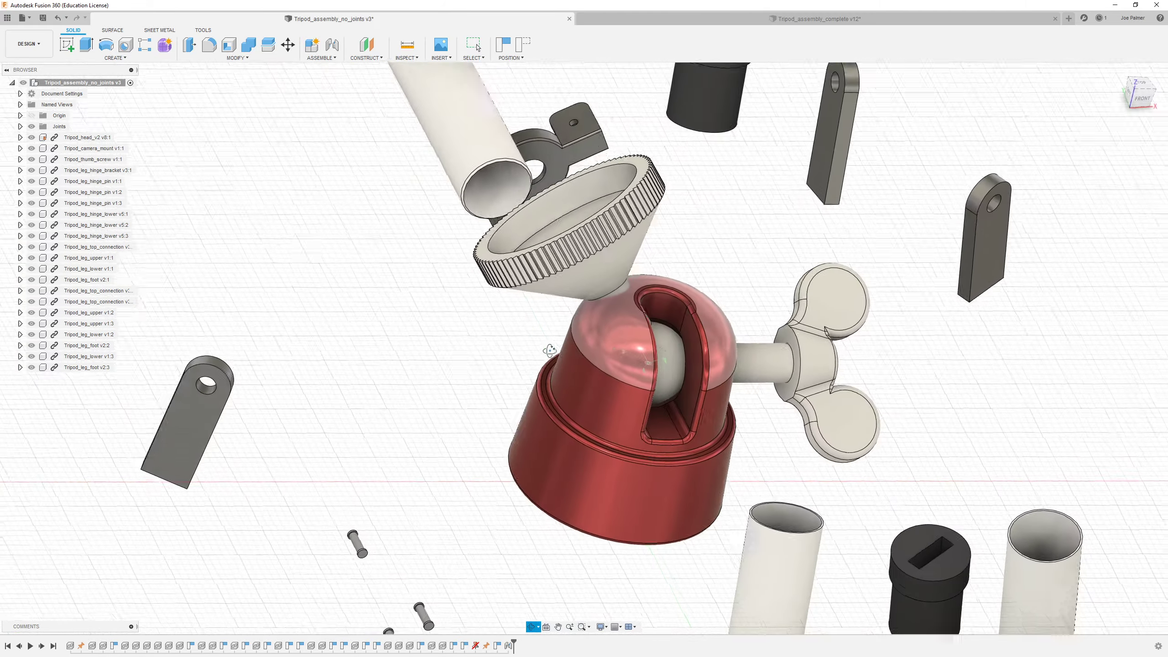
scroll(743, 292, "up", 4)
middle_click_drag(754, 315, 745, 280, "shift")
scroll(757, 290, "down", 3)
scroll(761, 292, "up", 2)
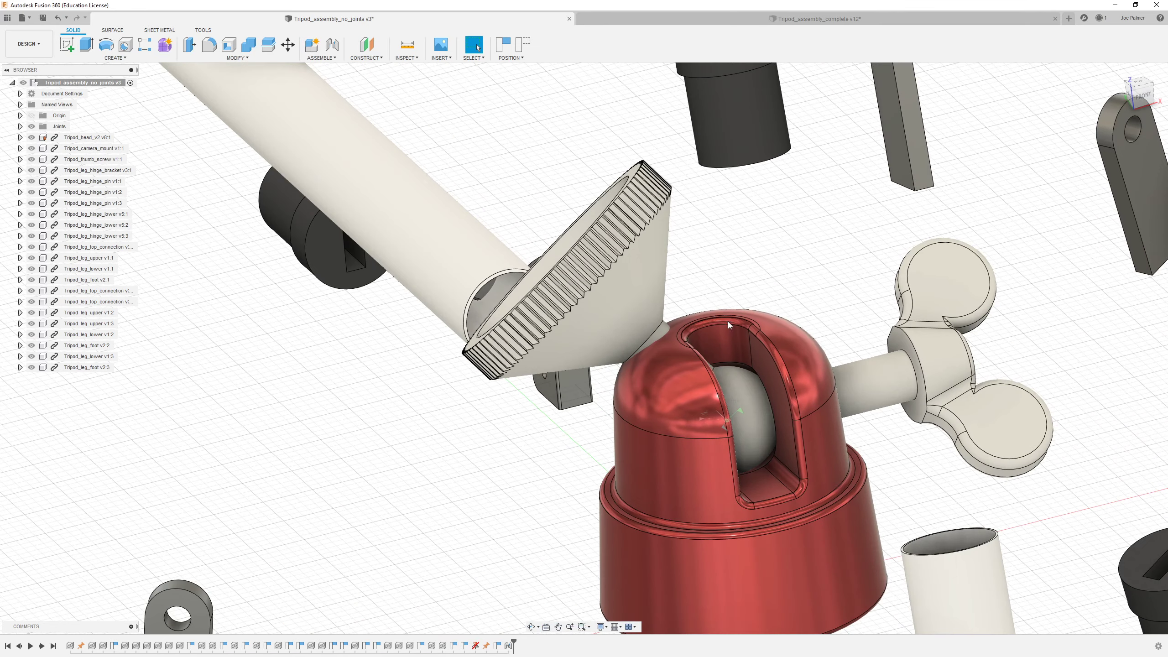
scroll(727, 322, "up", 2)
left_click_drag(593, 255, 625, 301)
Examine how the camera mount's neck and ball sit in the slot of the red head.
scroll(561, 311, "down", 3)
scroll(561, 310, "up", 2)
middle_click_drag(615, 302, 574, 270, "shift")
scroll(573, 271, "down", 3)
scroll(616, 298, "up", 3)
middle_click_drag(635, 299, 593, 299, "shift")
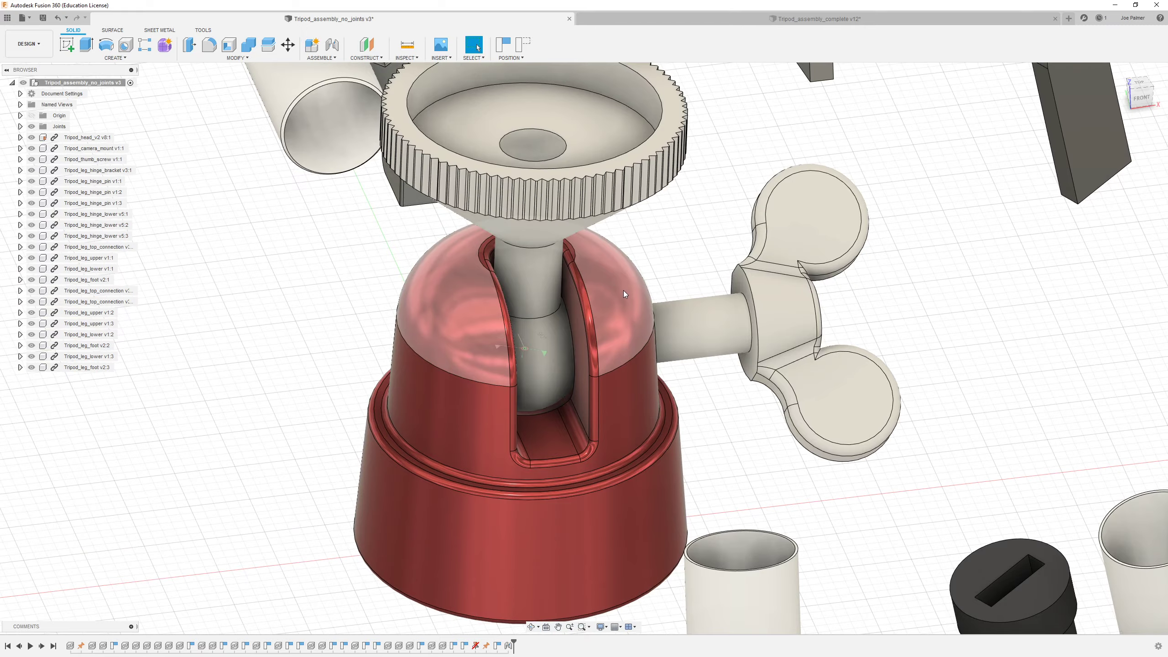
scroll(623, 300, "down", 2)
middle_click_drag(623, 300, 606, 373, "shift")
scroll(634, 420, "up", 3)
scroll(589, 372, "up", 3)
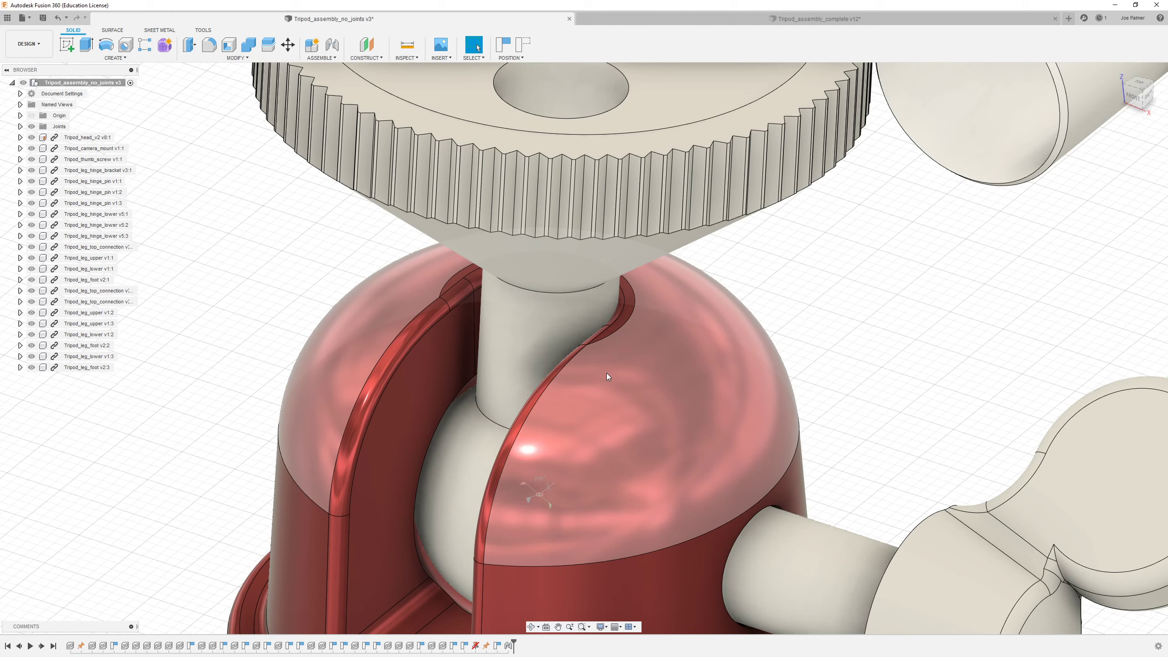
Enable contact sets for the tripod assembly.
middle_click_drag(568, 245, 550, 307, "shift")
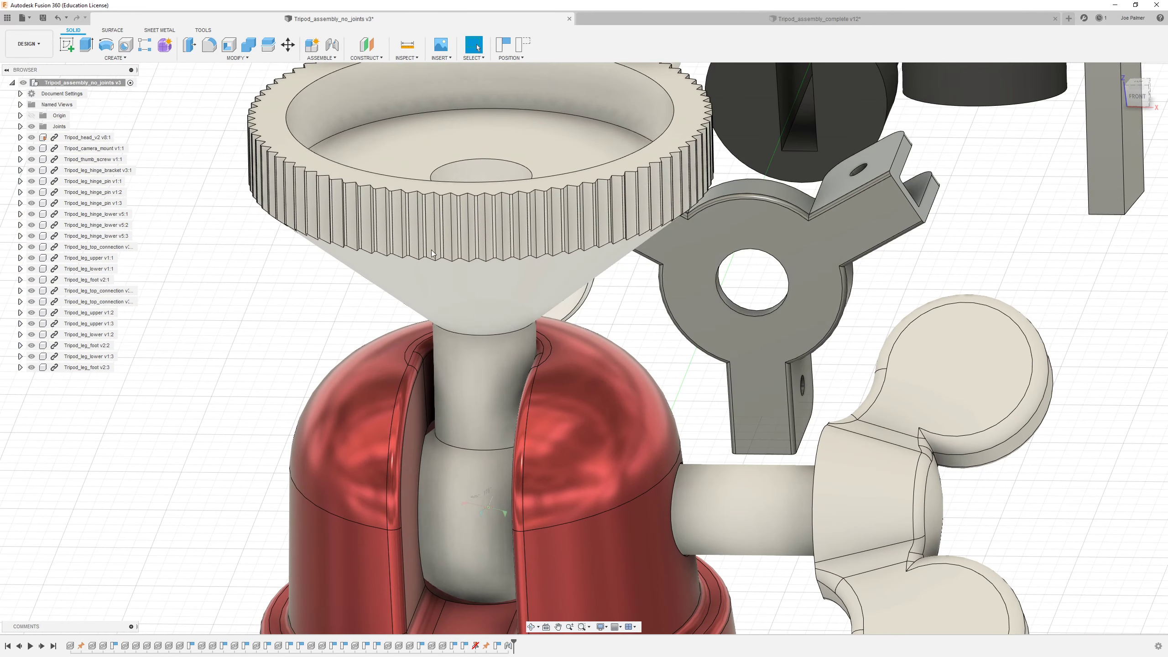
left_click(321, 57)
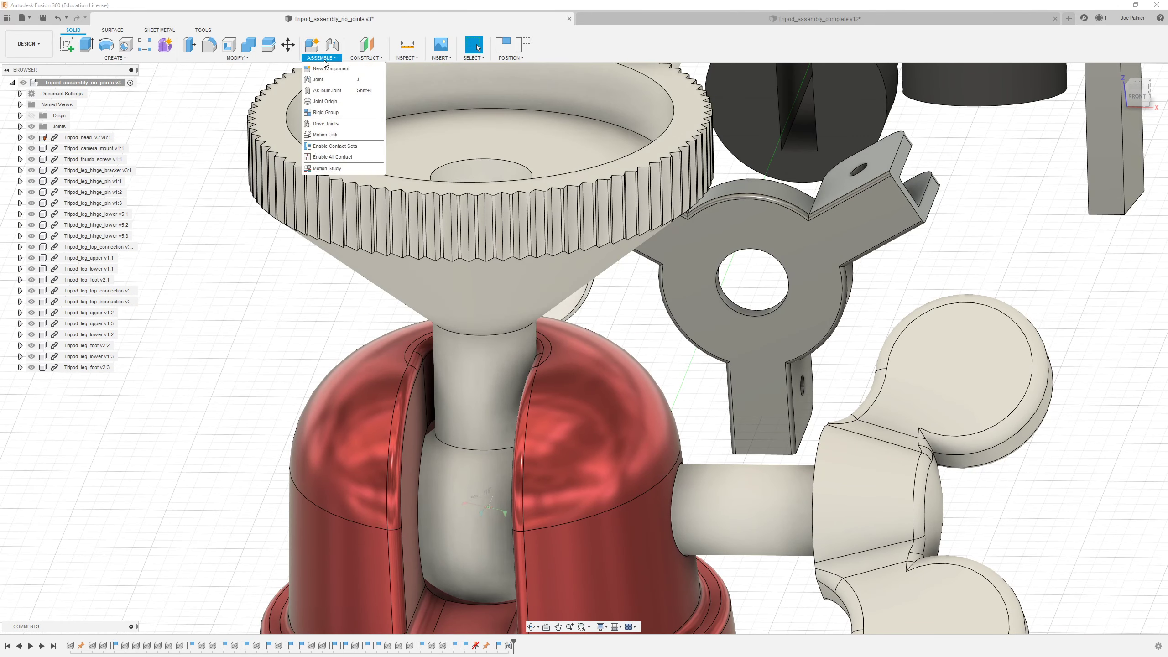
left_click(348, 147)
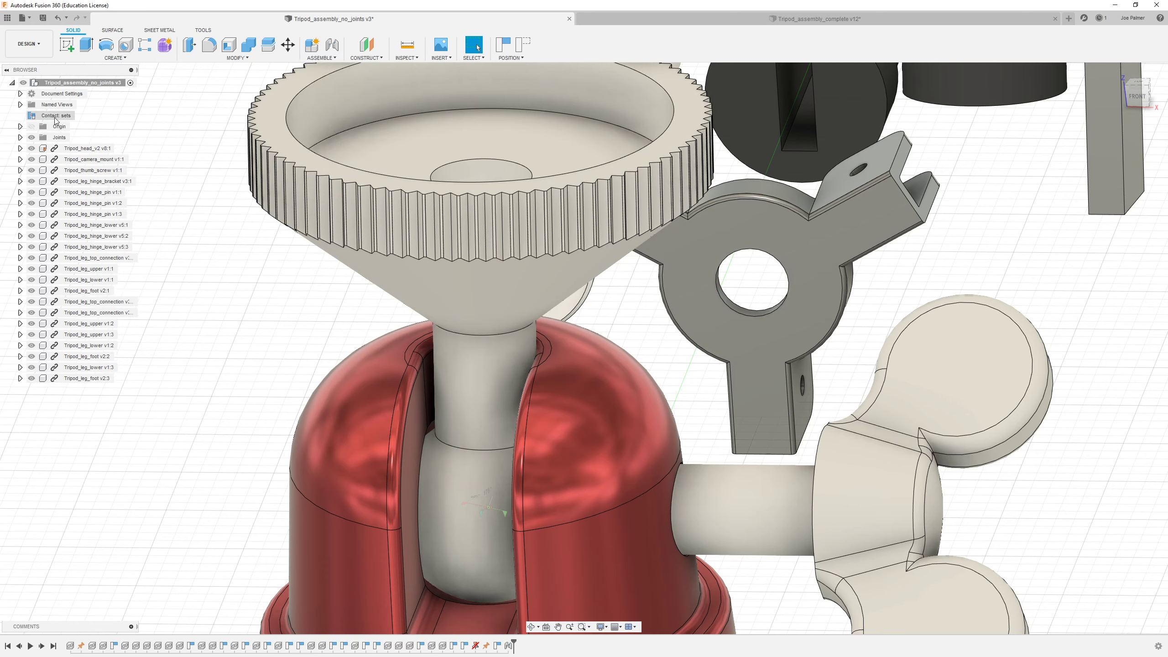
Create a new contact set between the camera mount and the red tripod head.
left_click(333, 60)
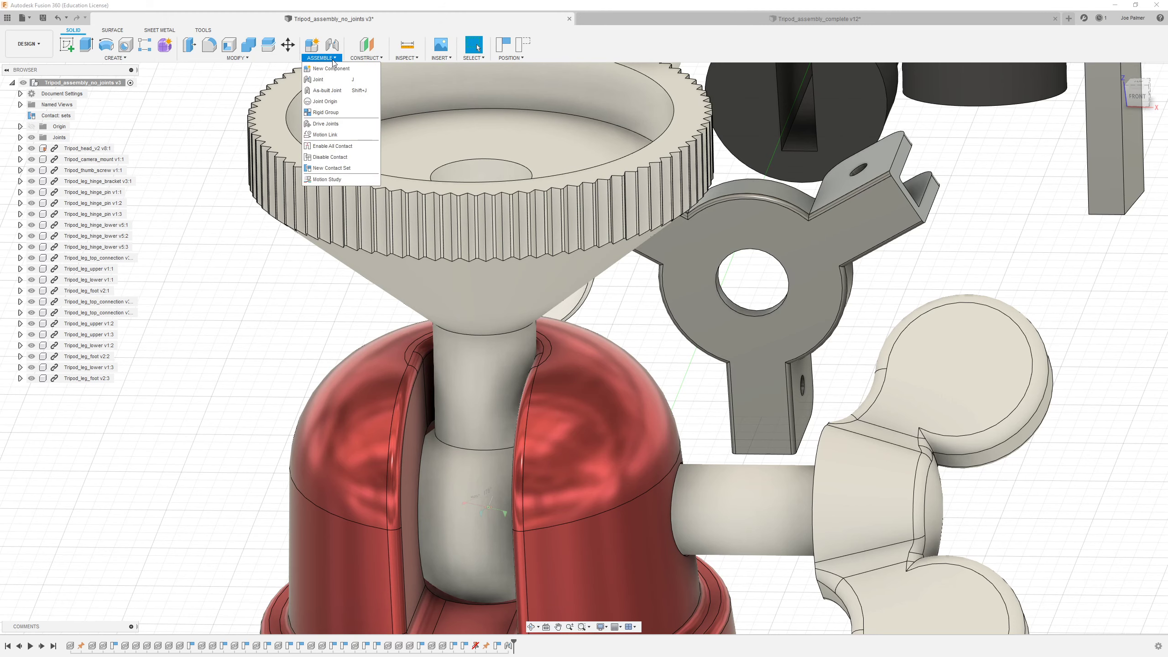
left_click(340, 168)
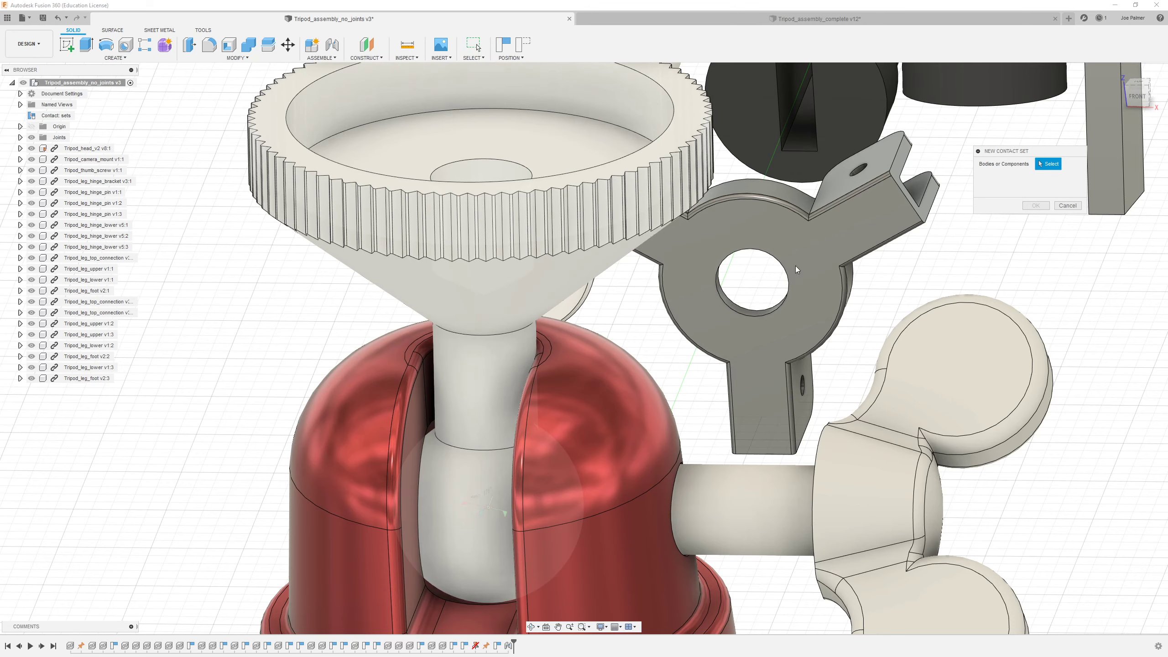
left_click(393, 281)
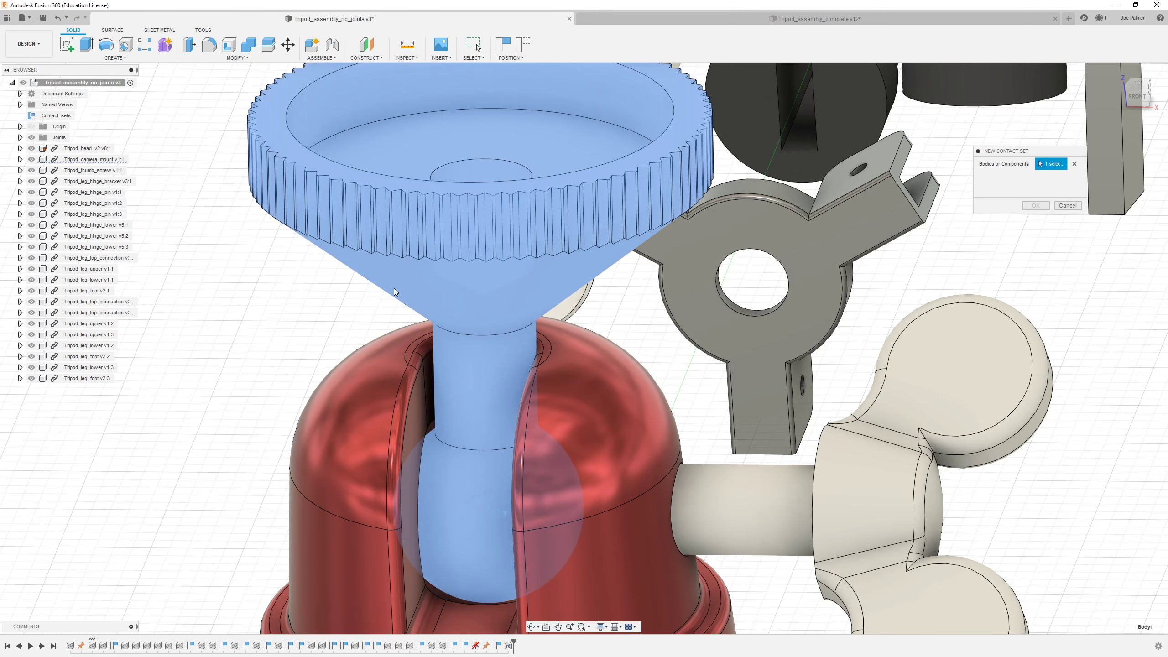
left_click(376, 371)
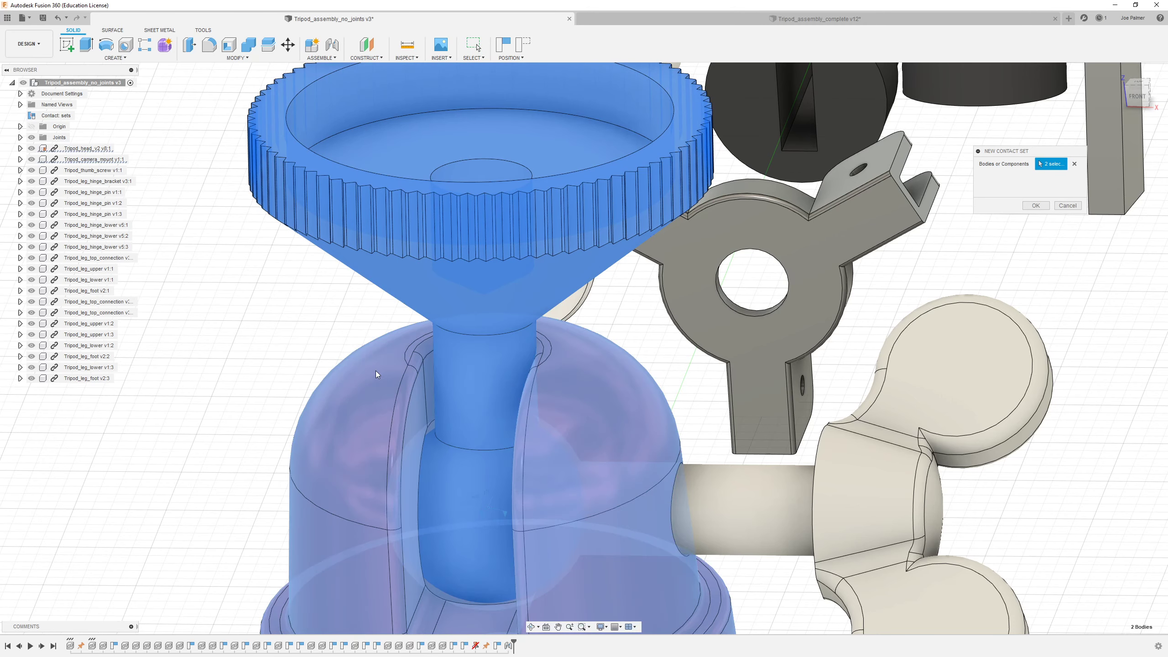
left_click(1035, 205)
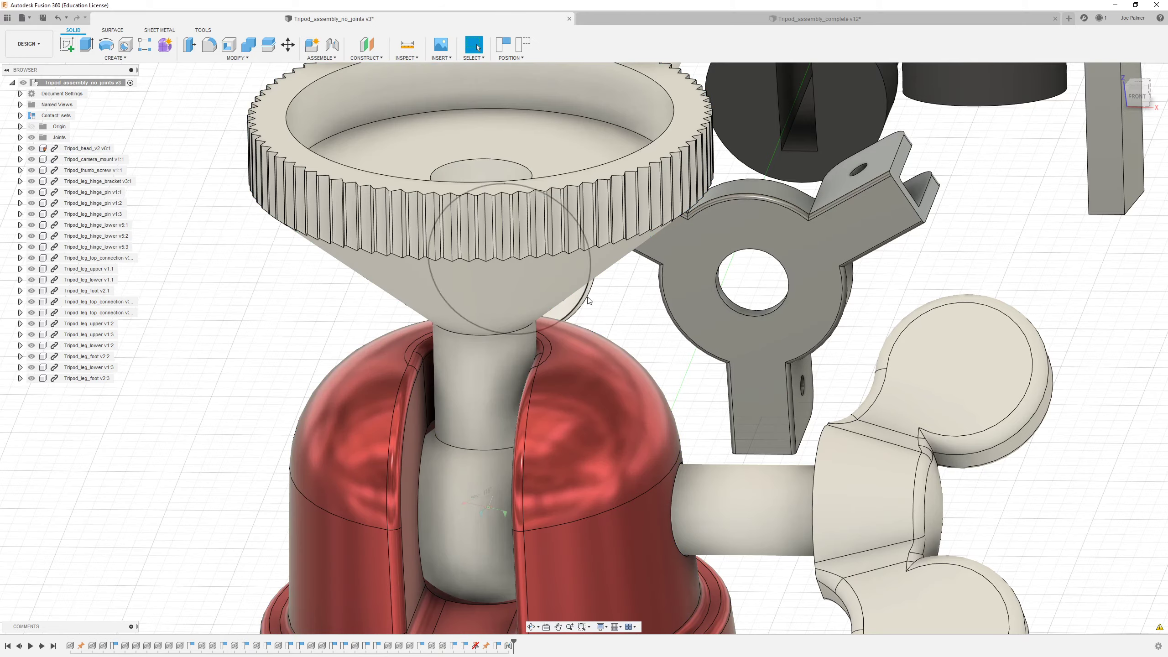
Swing the camera mount around in the head's slot to test the contact between the two parts.
scroll(593, 281, "down", 3)
scroll(593, 281, "up", 5)
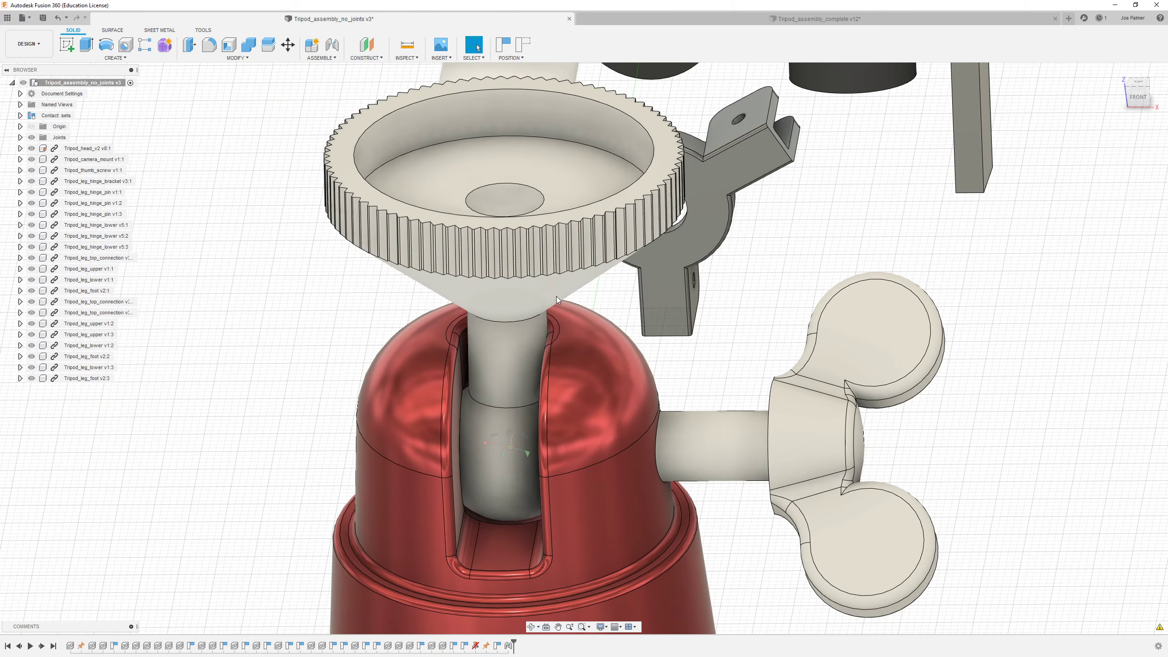
scroll(557, 294, "up", 4)
scroll(559, 289, "down", 2)
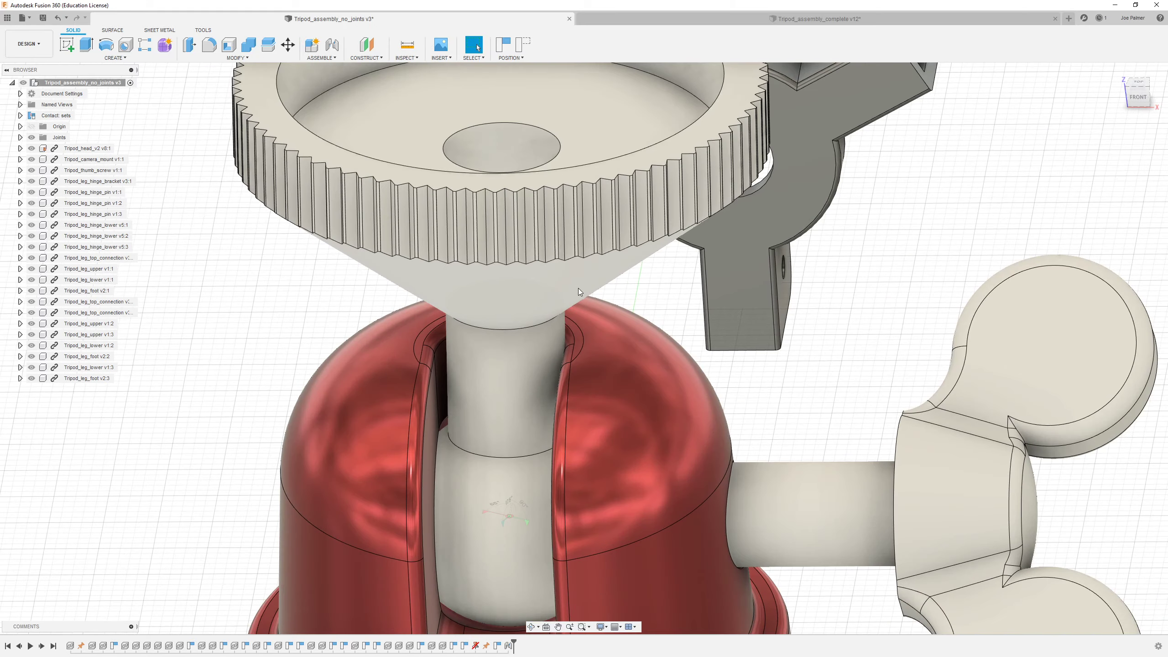
middle_click_drag(476, 326, 377, 335, "shift")
scroll(281, 229, "down", 4)
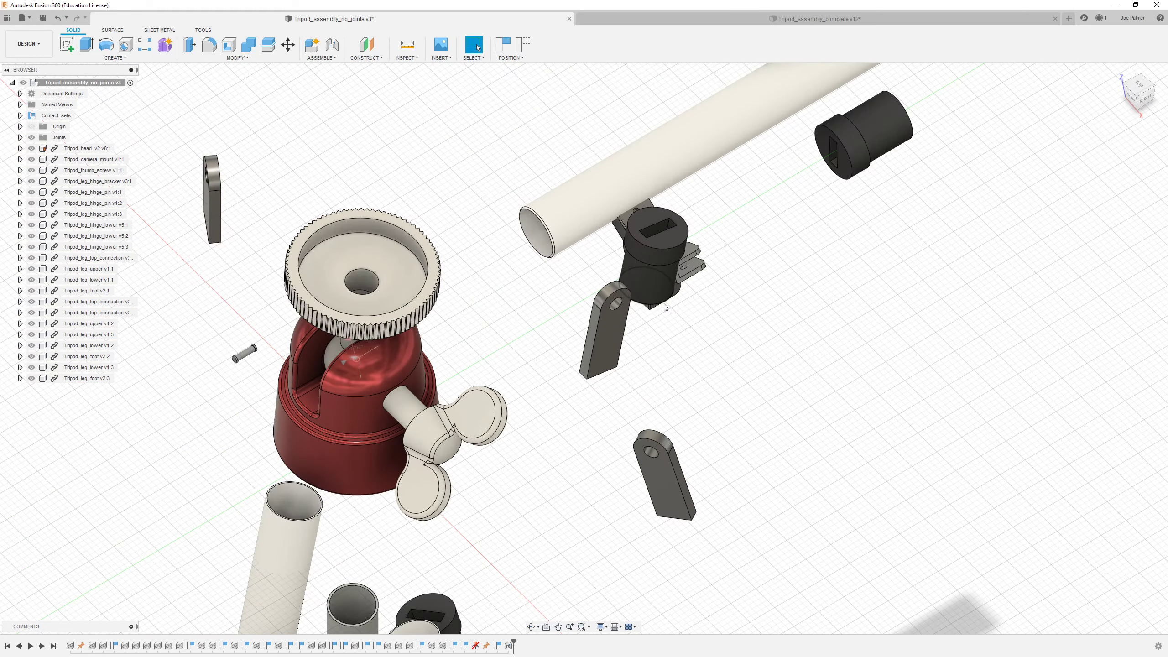
scroll(281, 229, "up", 6)
scroll(261, 249, "down", 5)
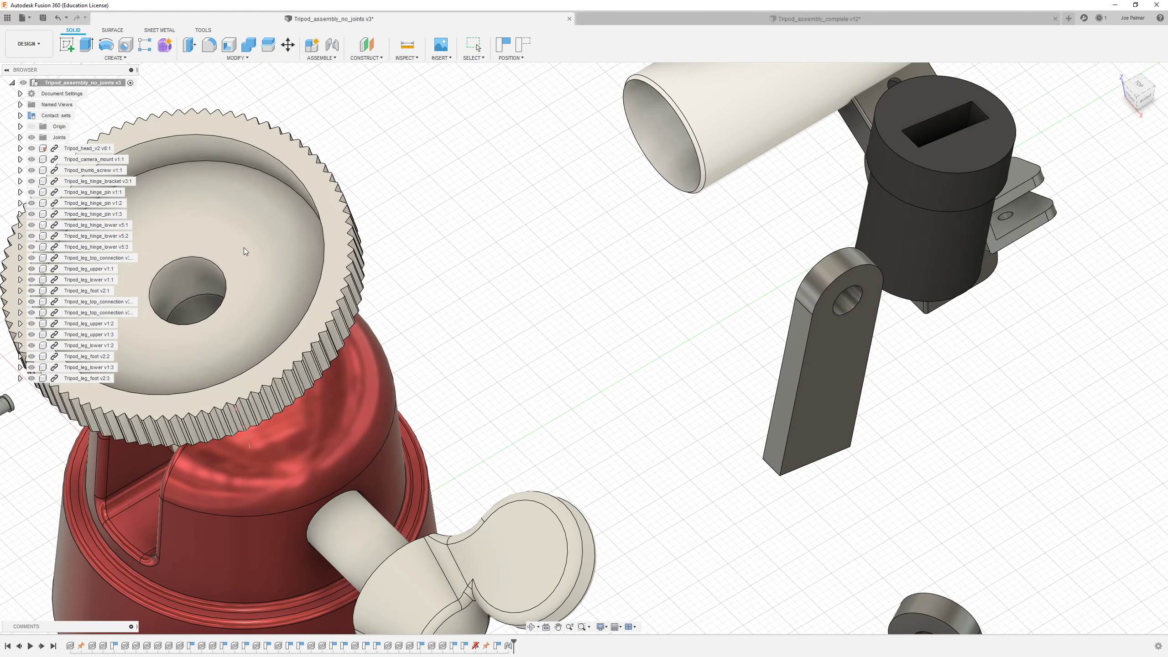
middle_click_drag(285, 276, 313, 321, "shift")
scroll(313, 321, "up", 3)
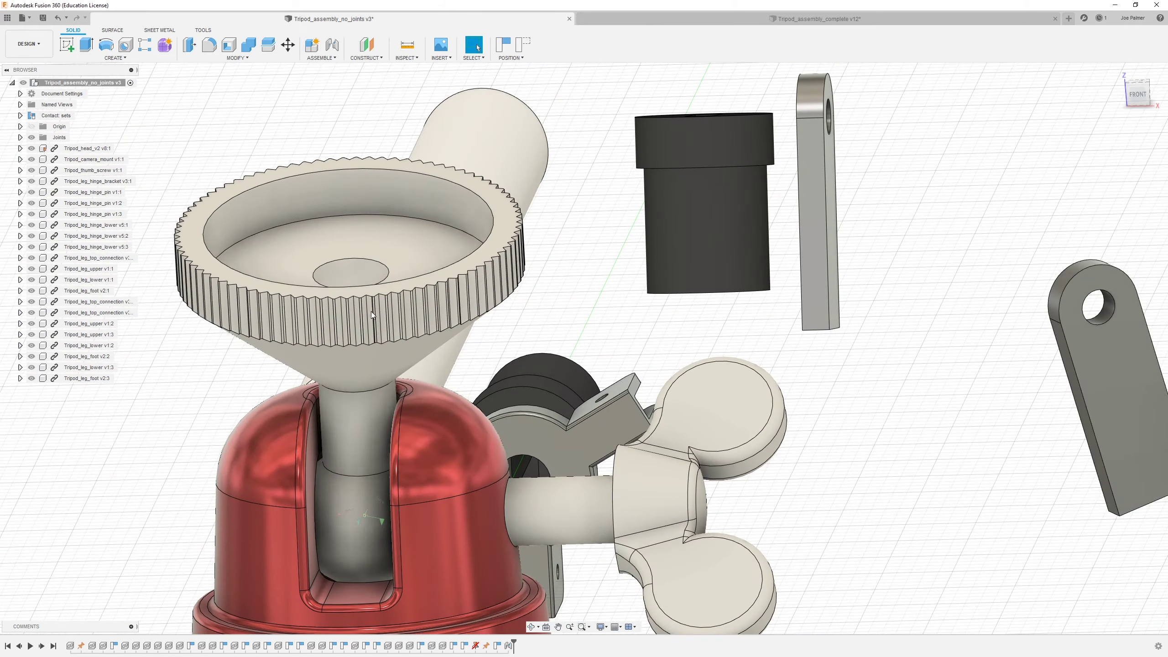
left_click_drag(346, 309, 335, 595)
middle_click_drag(335, 596, 416, 309, "shift")
left_click_drag(416, 309, 265, 271)
Pull the thumb screw out of the head's side hole, clear of the head.
scroll(569, 276, "down", 10)
middle_click_drag(569, 276, 533, 297, "shift")
scroll(470, 228, "up", 5)
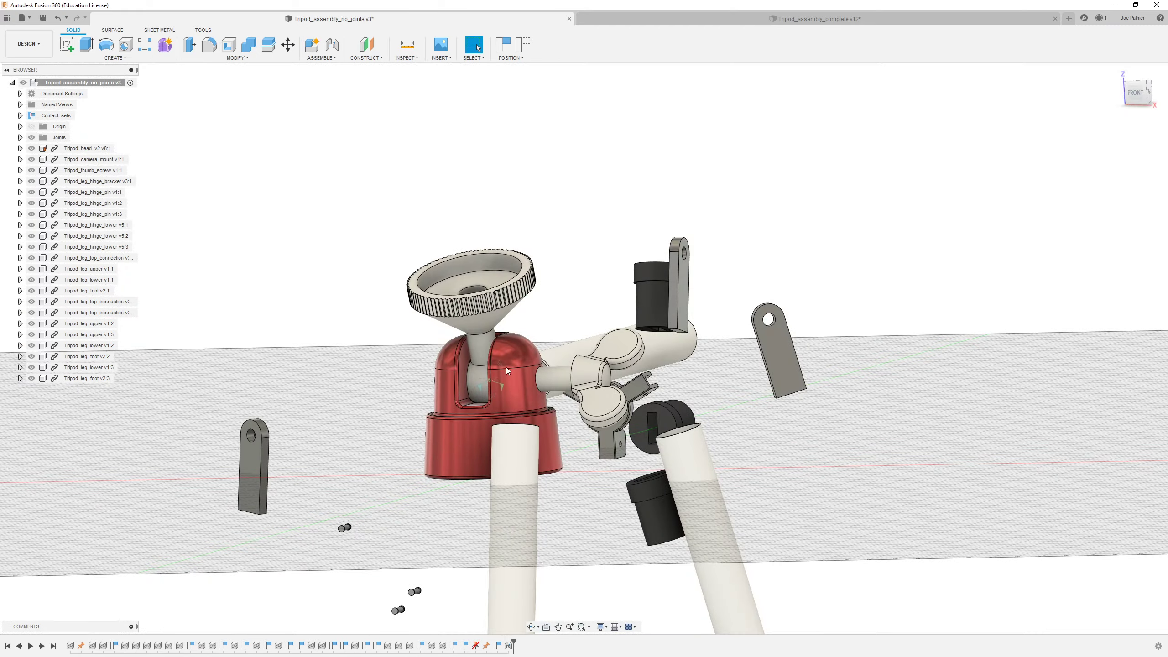
scroll(504, 331, "up", 5)
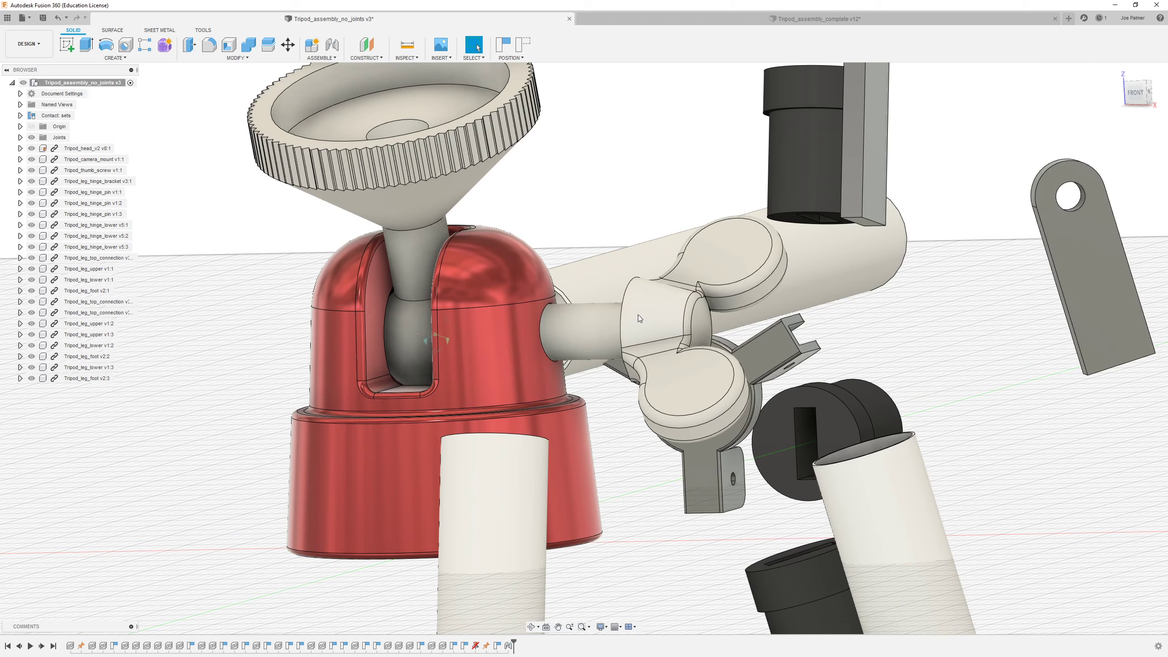
left_click_drag(611, 328, 797, 273)
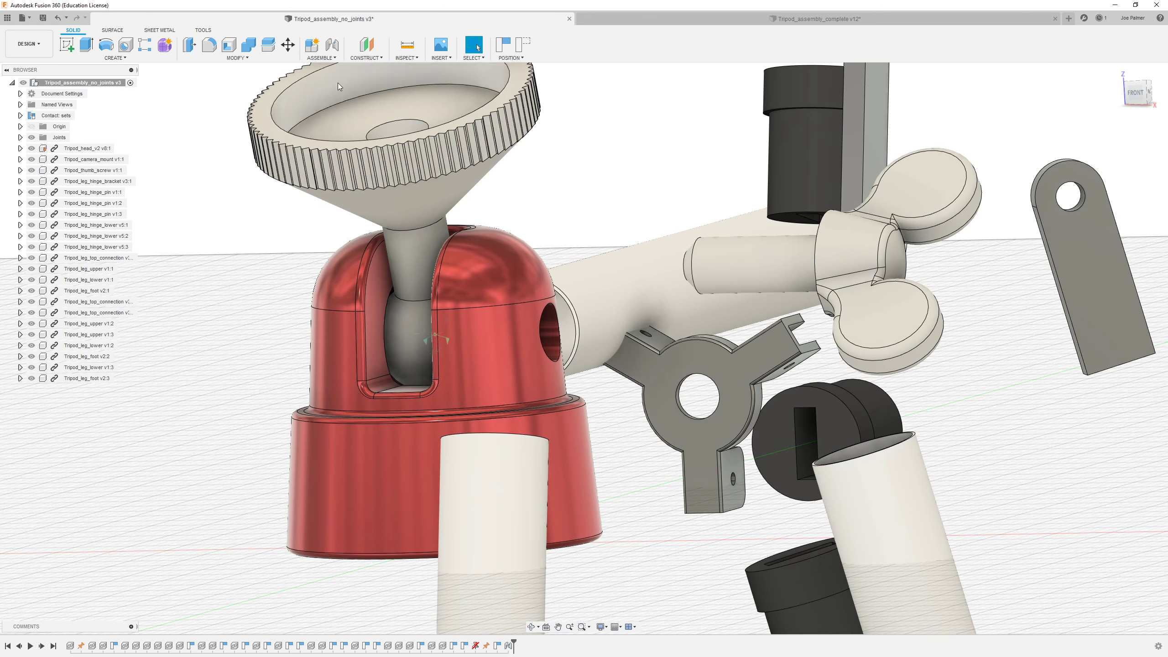
Start a joint, capturing the moved components' position, and snap its first component to the circular edge where the thumb screw's shaft meets the collar.
left_click(324, 58)
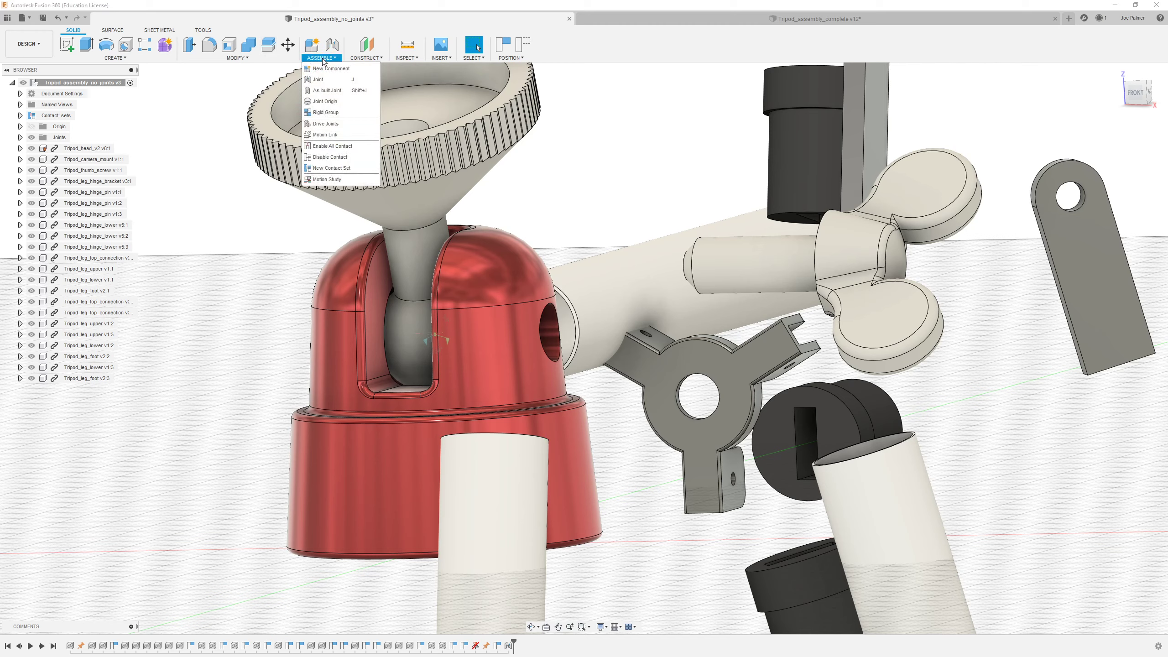
left_click(329, 80)
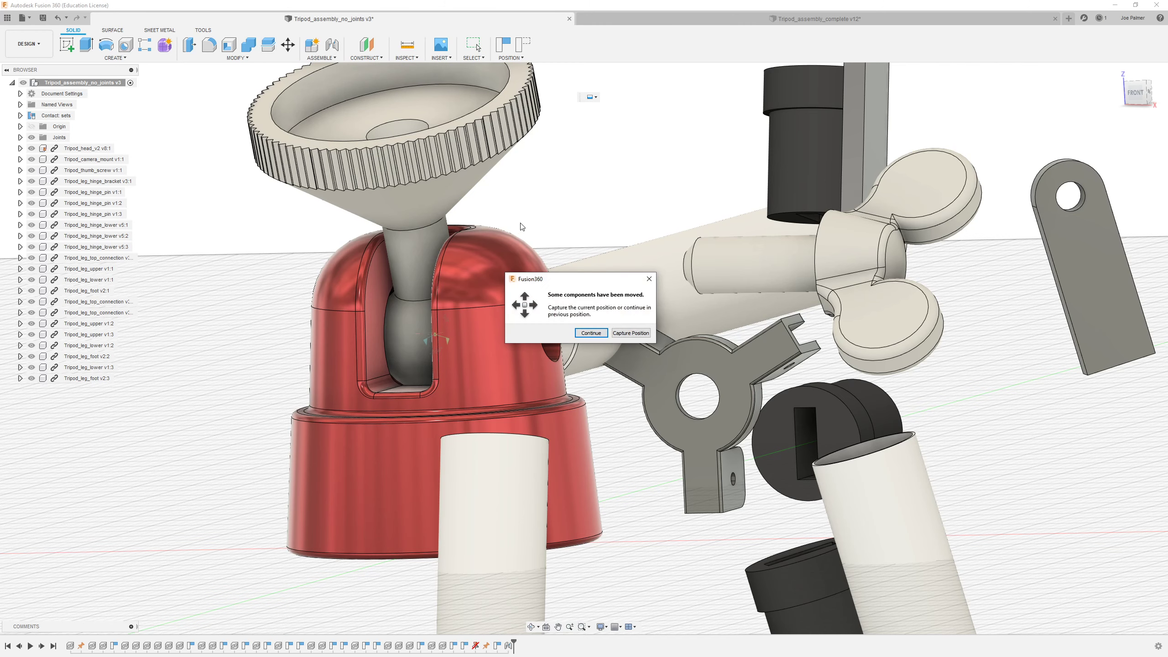
left_click(629, 333)
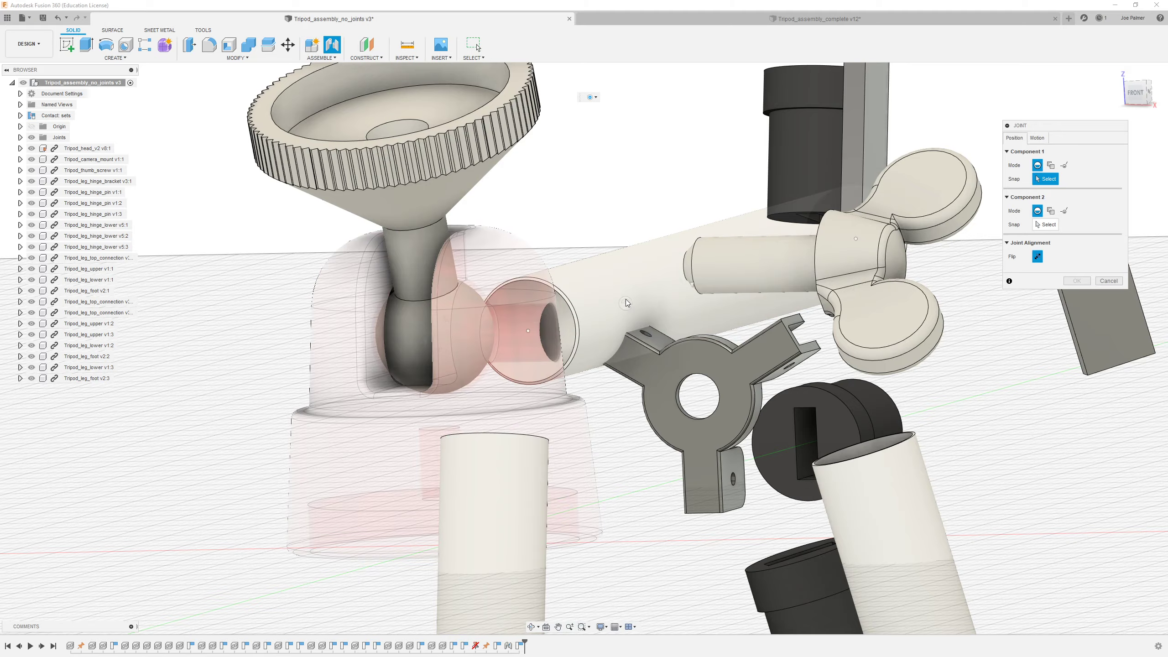
middle_click_drag(676, 285, 805, 222, "shift")
scroll(805, 216, "up", 4)
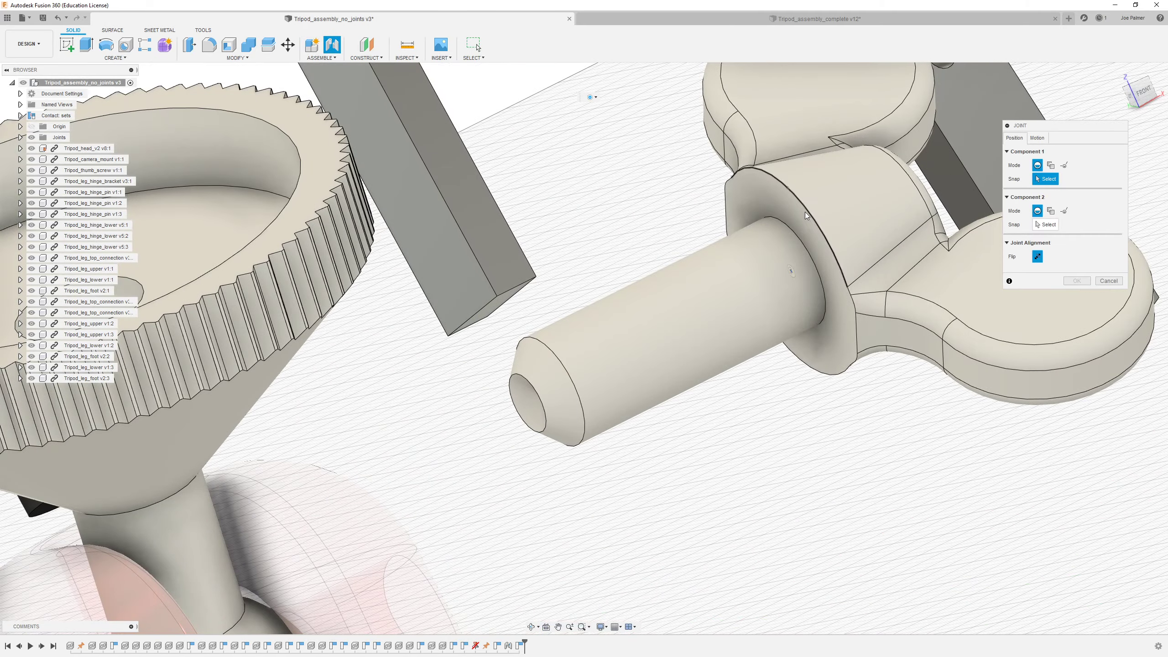
scroll(800, 216, "down", 3)
scroll(787, 230, "up", 5)
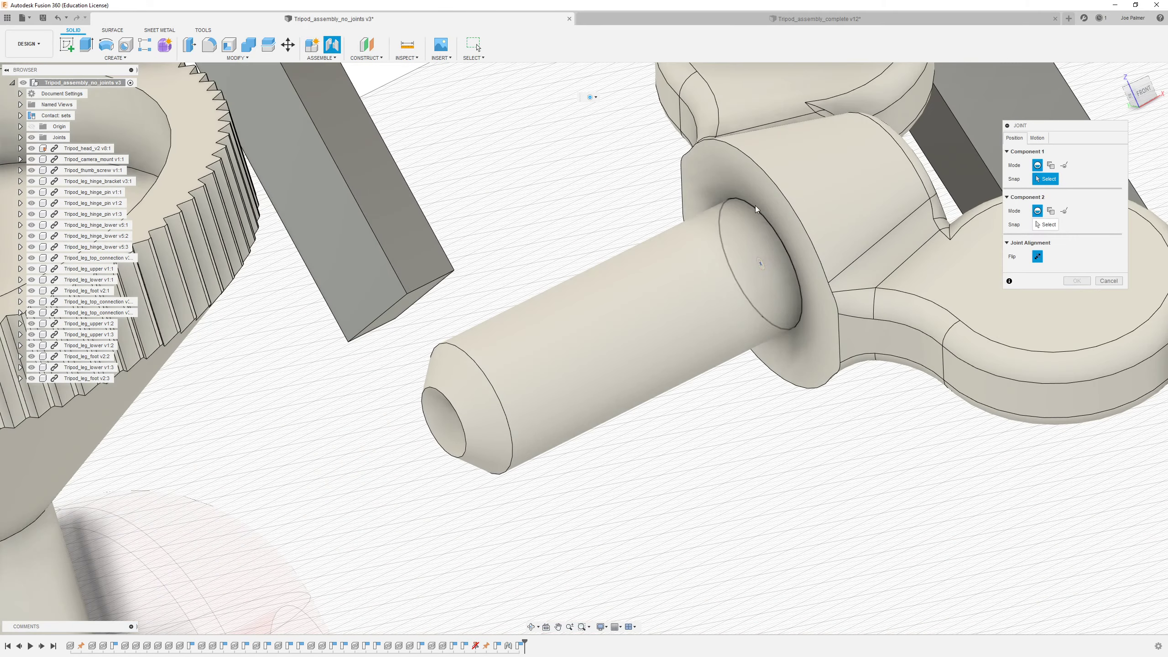
scroll(747, 178, "down", 4)
middle_click_drag(746, 184, 561, 285, "shift")
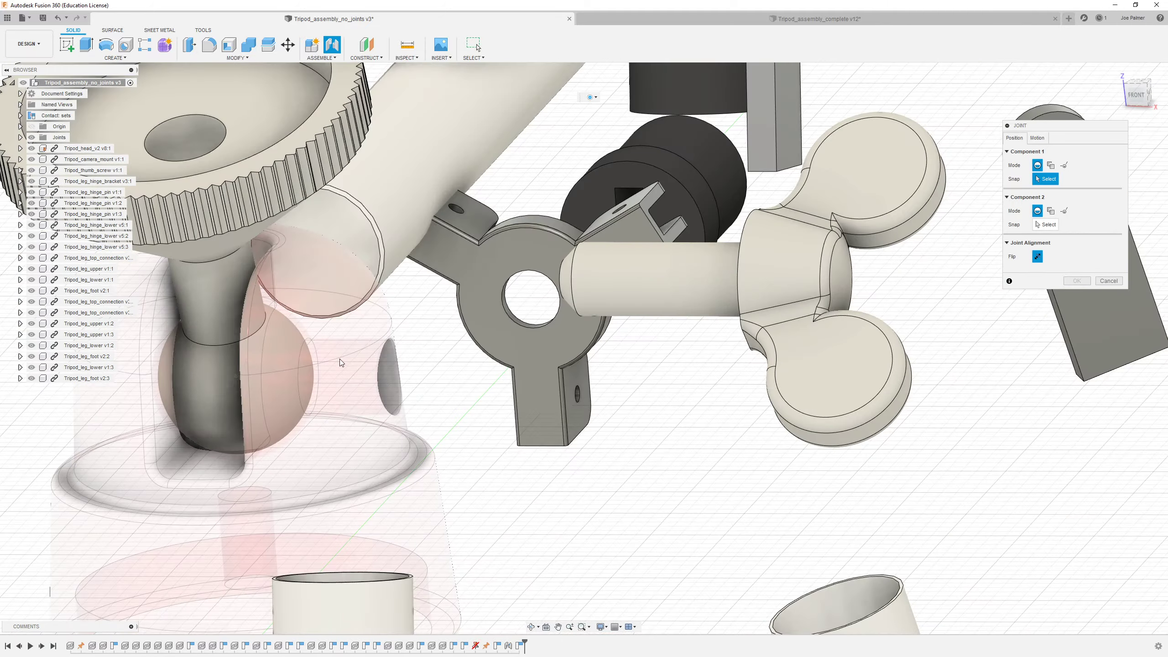
middle_click_drag(373, 409, 740, 239, "shift")
scroll(740, 239, "up", 5)
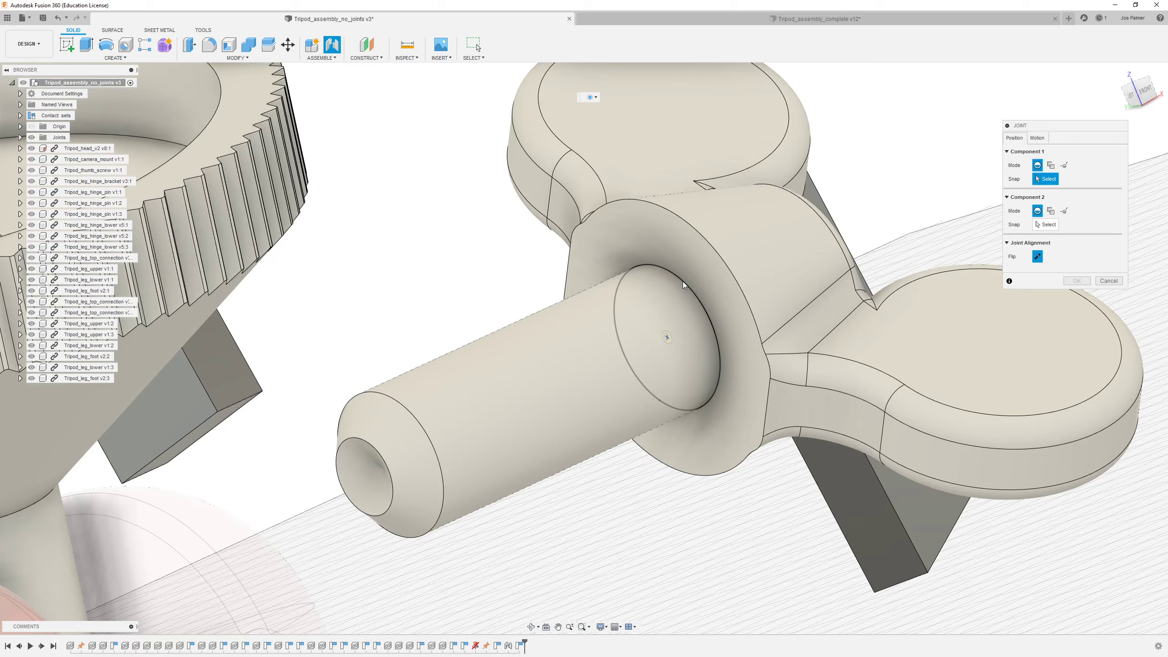
left_click(682, 281)
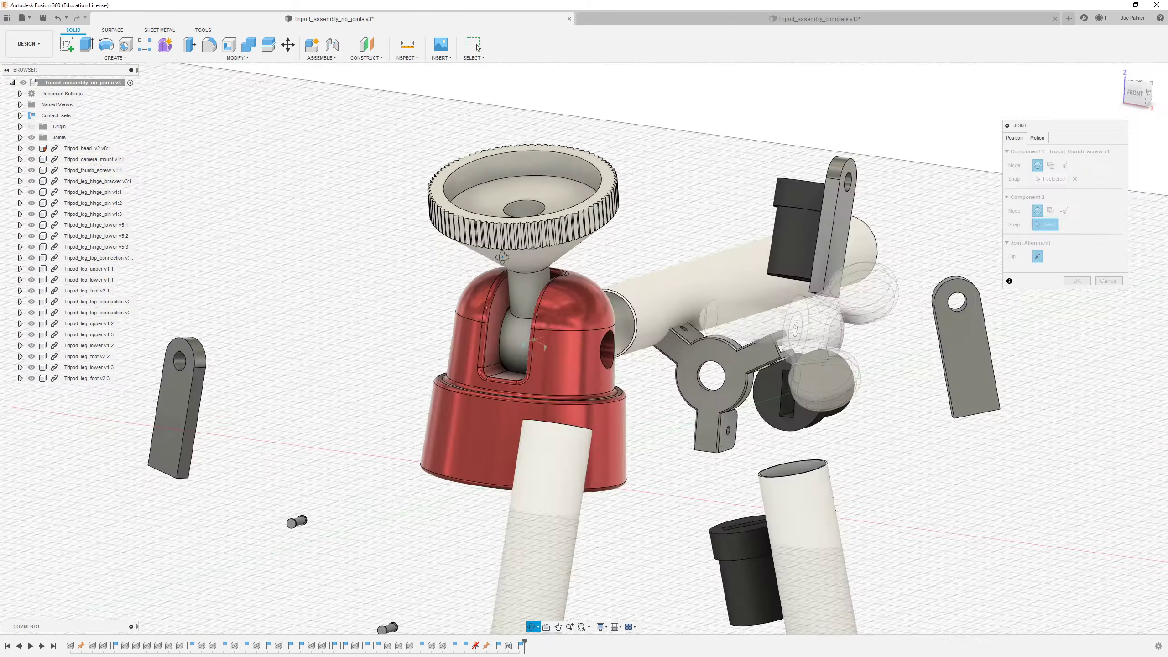
Snap the joint's second component to the head's side hole and set the motion type to Revolute about the Z axis.
scroll(611, 357, "up", 6)
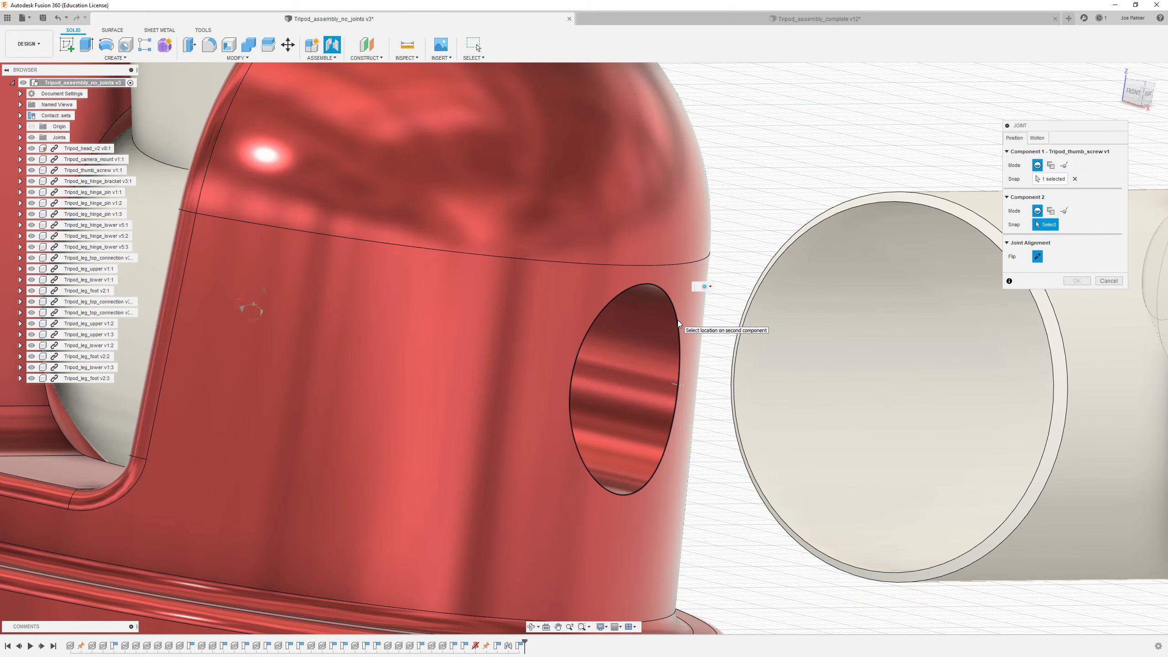
left_click(657, 337)
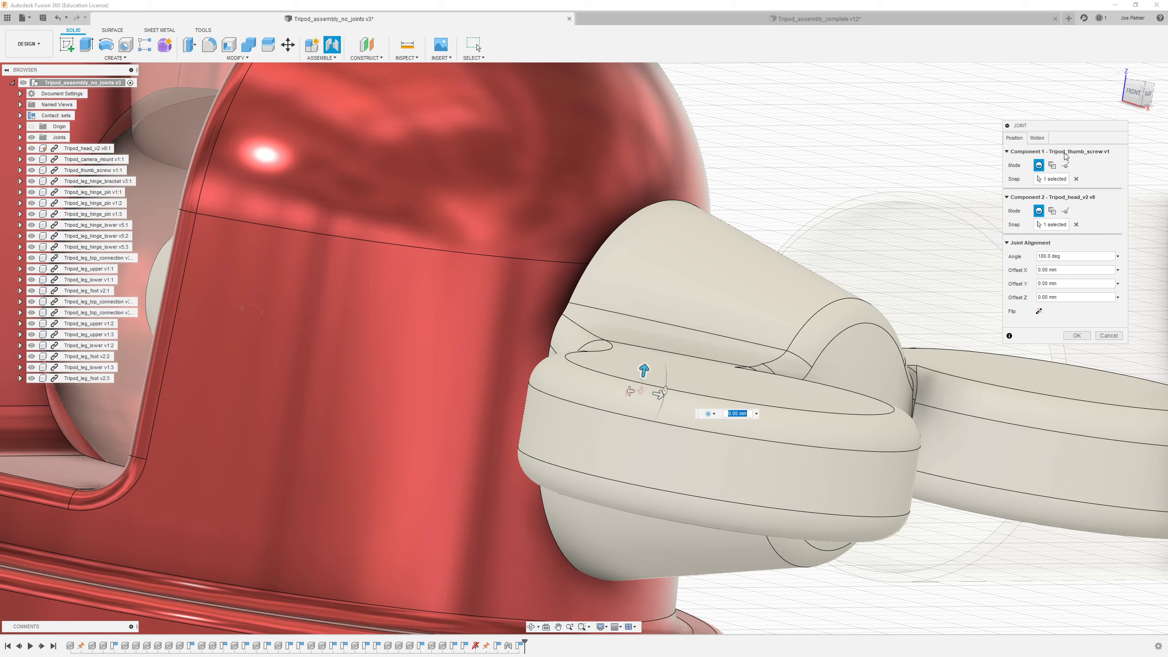
left_click(1038, 138)
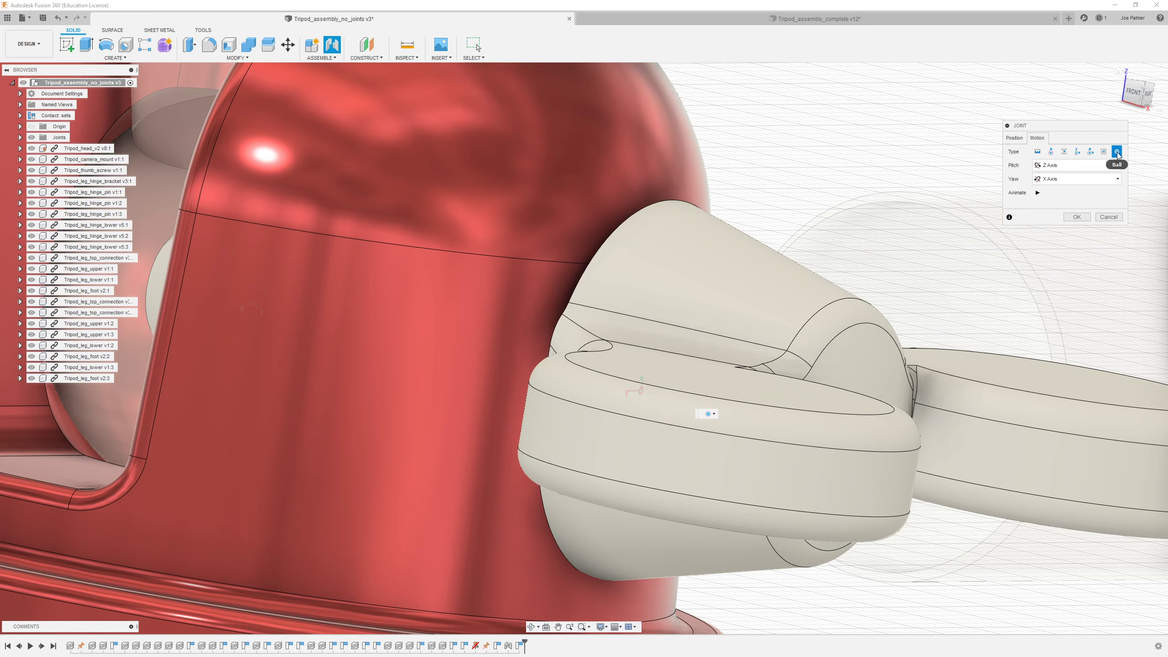
left_click(1052, 152)
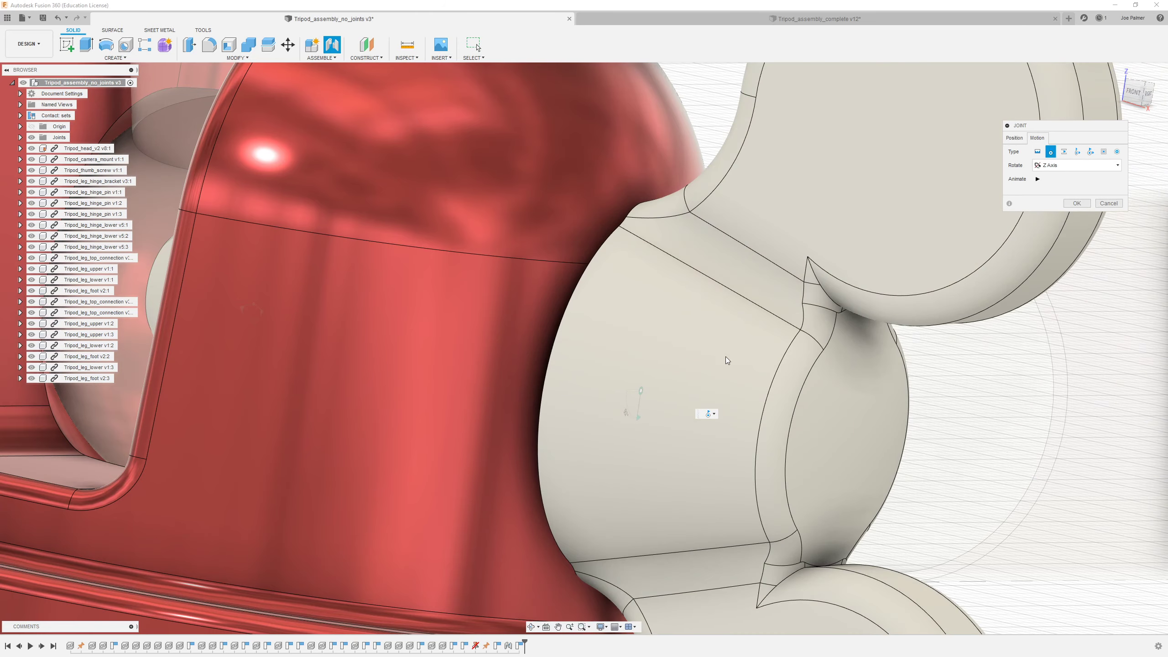
Offset the thumb screw 0.40 mm along Z to clear the head's wall and create the joint.
scroll(519, 281, "down", 5)
scroll(553, 290, "up", 3)
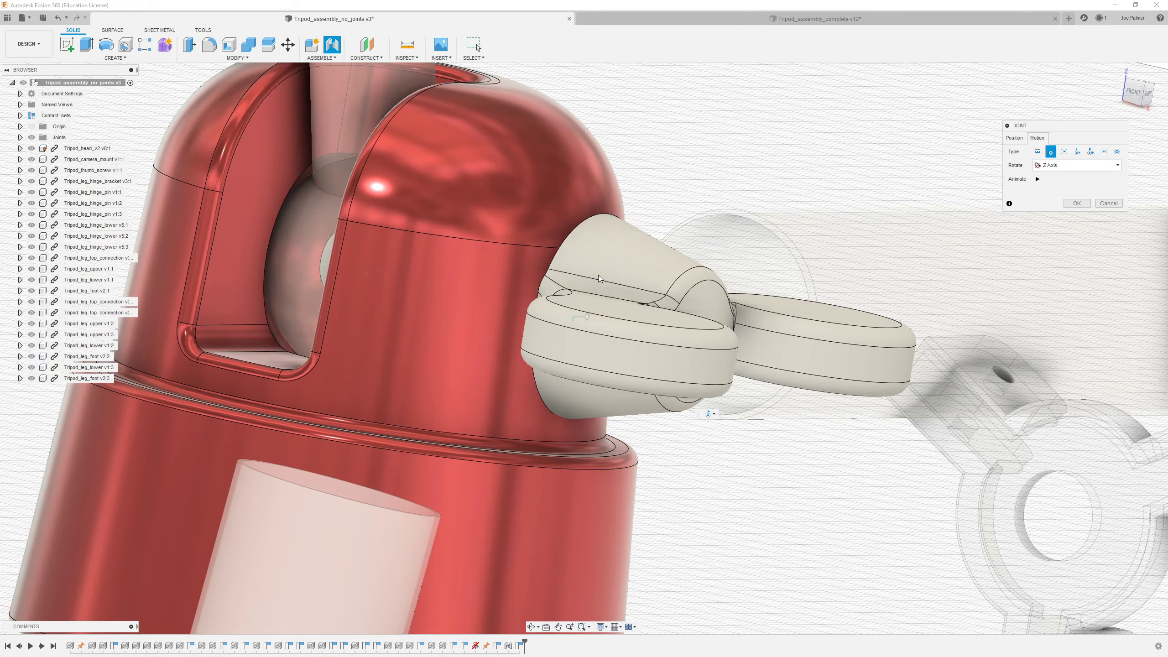
middle_click_drag(852, 225, 607, 262, "shift")
scroll(563, 393, "up", 4)
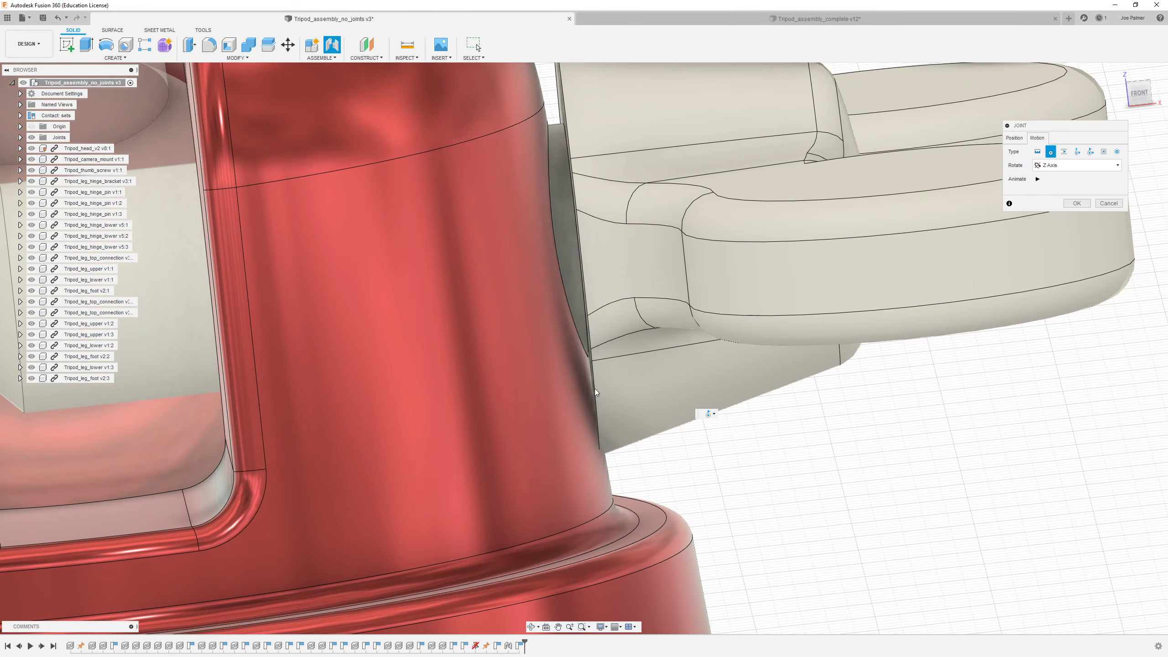
left_click(1015, 138)
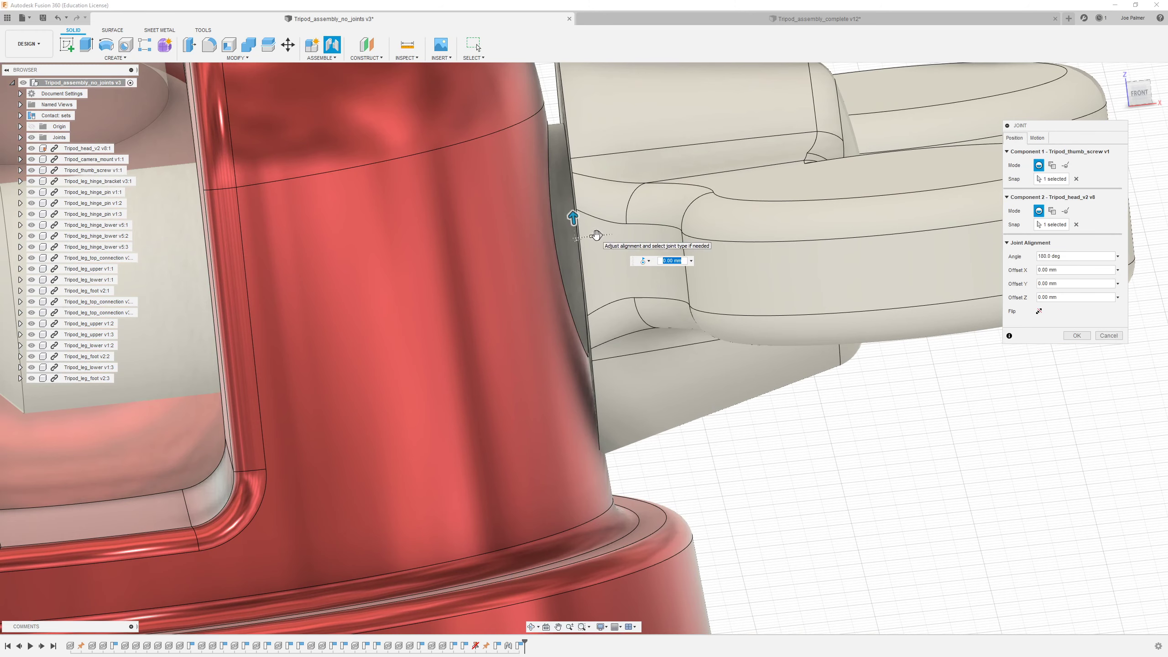
left_click_drag(599, 235, 616, 234)
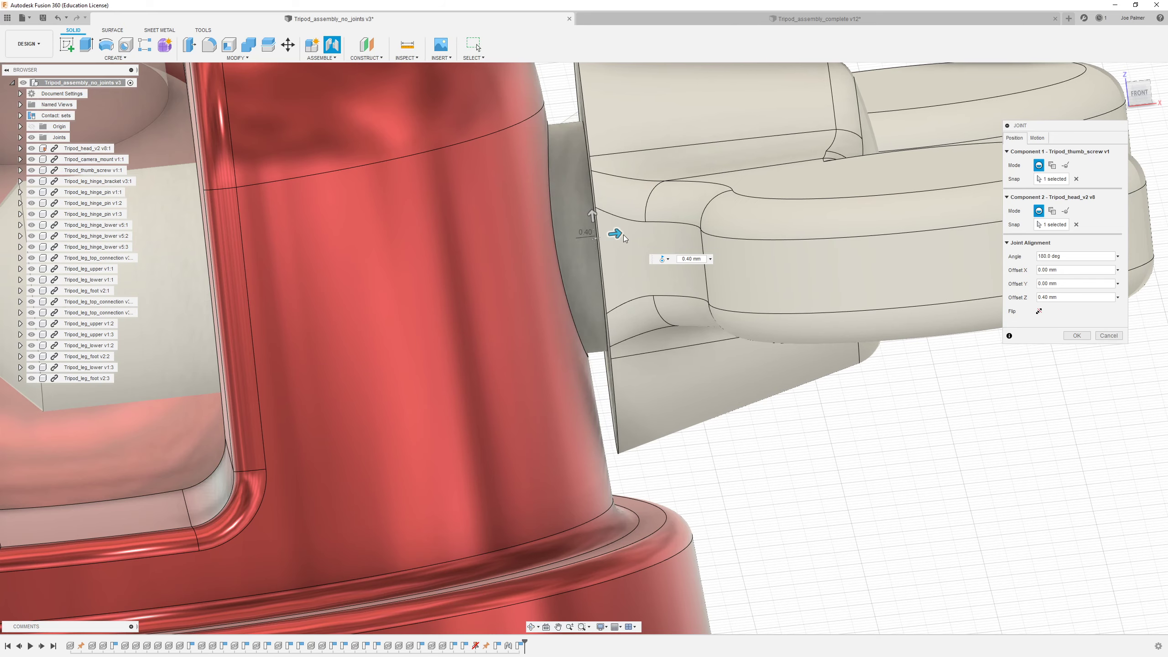
scroll(639, 251, "down", 4)
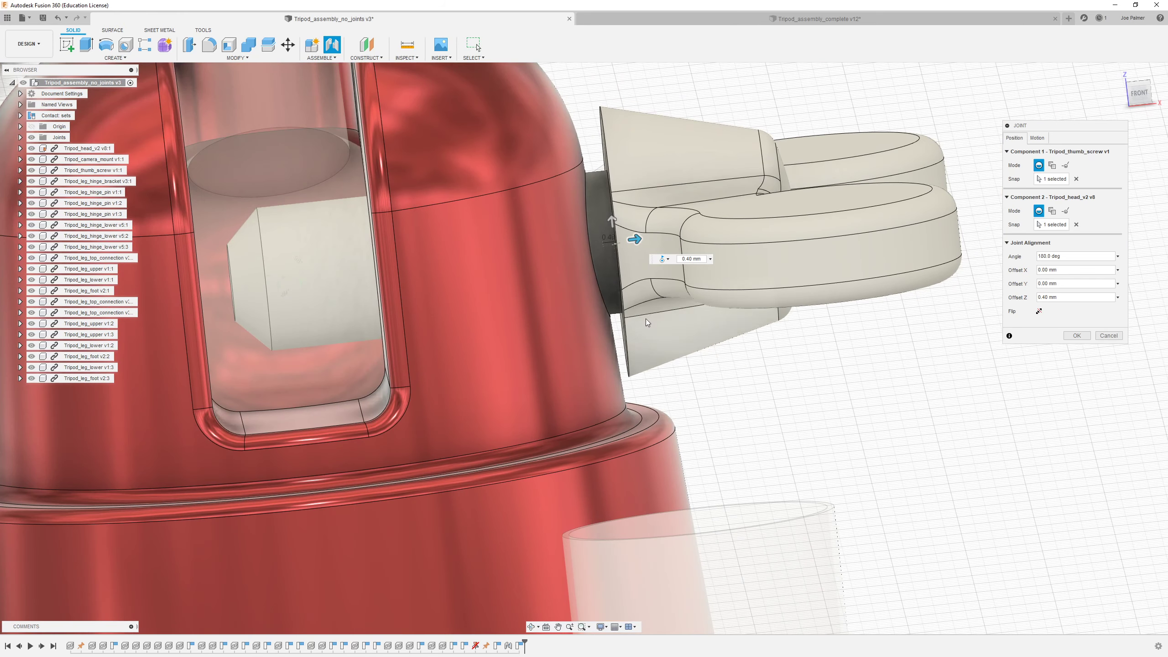
middle_click_drag(631, 251, 633, 224, "shift")
left_click(1076, 335)
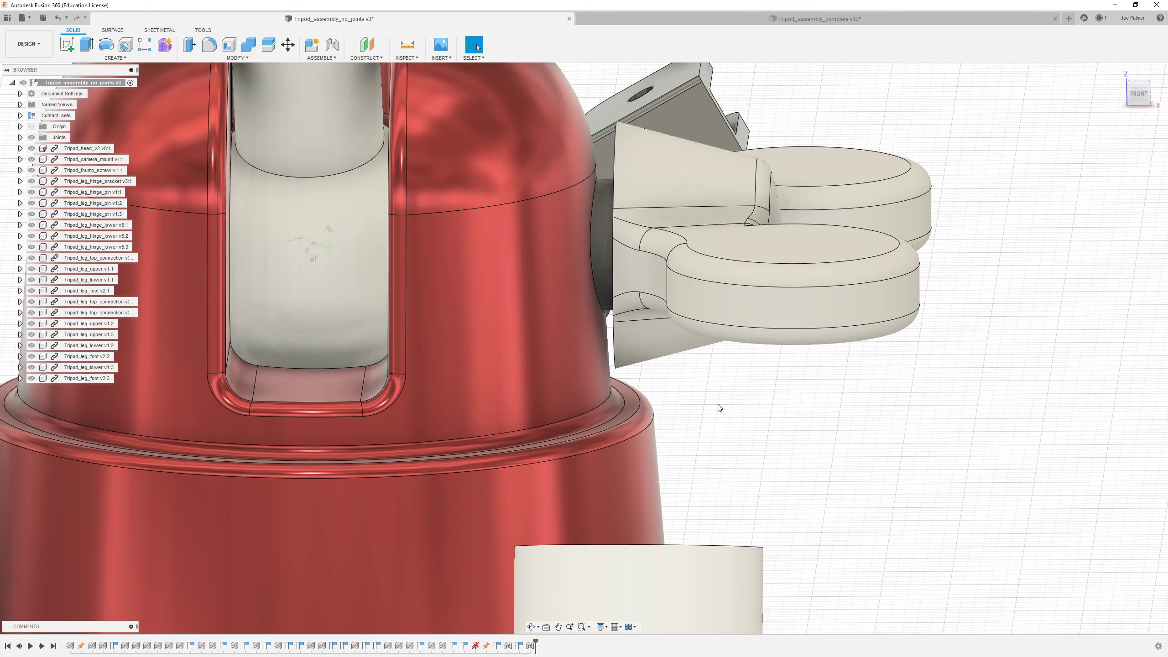
Examine how the thumb screw's shaft sits in the head relative to the camera mount's ball, selecting the shaft's cylindrical face.
scroll(710, 321, "down", 4)
middle_click_drag(710, 321, 662, 325, "shift")
scroll(643, 292, "up", 3)
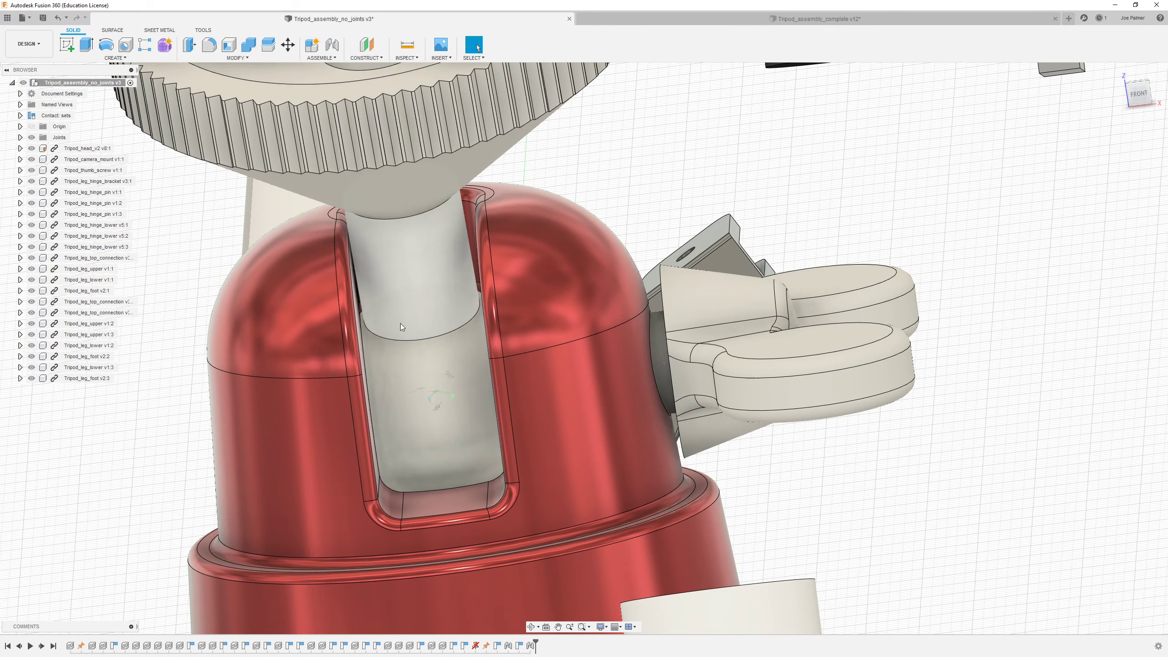
scroll(481, 336, "down", 3)
scroll(480, 336, "up", 2)
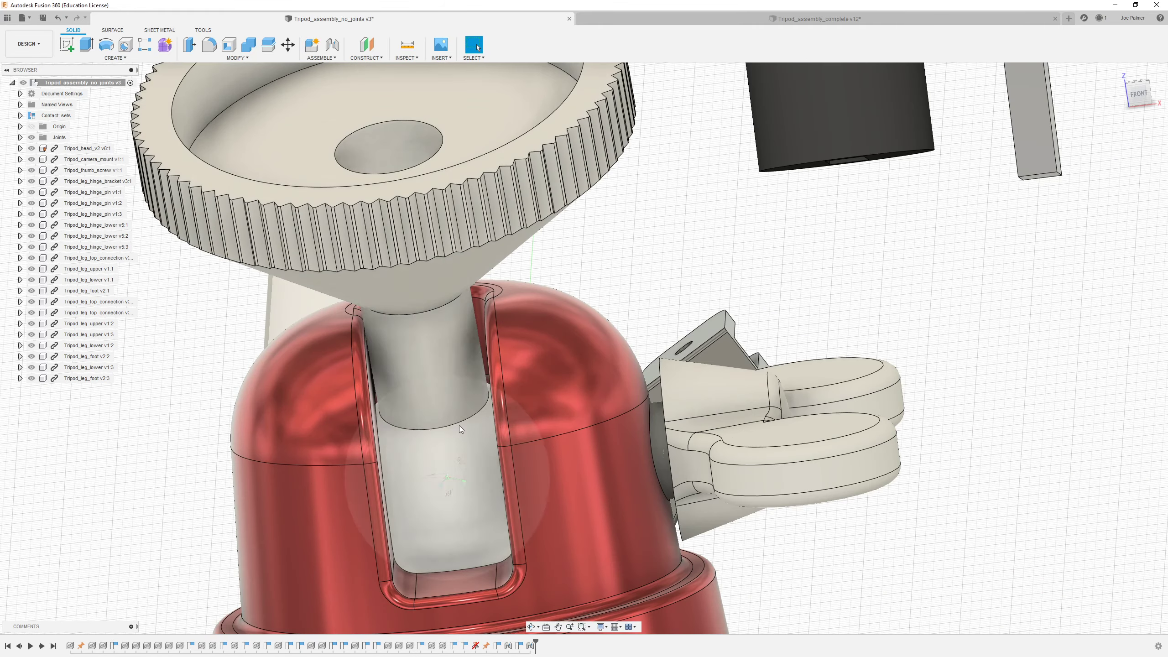
scroll(487, 416, "down", 3)
scroll(524, 400, "up", 4)
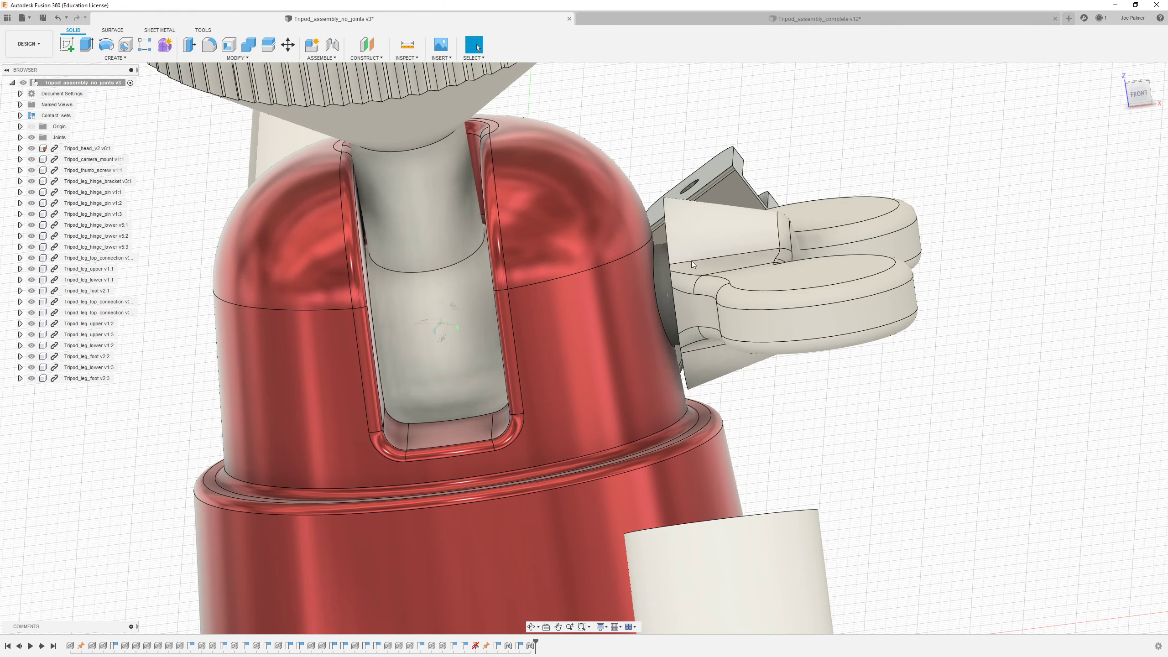
left_click(659, 284)
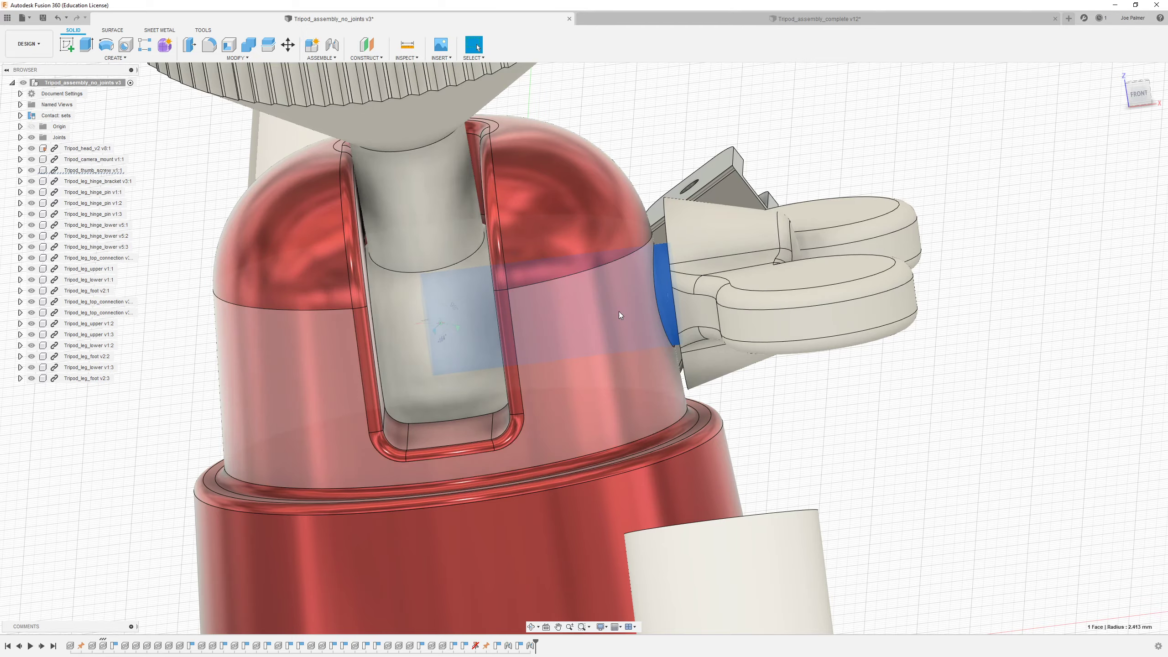
Deselect the thumb screw's shaft face and show the assembly's origin.
scroll(458, 259, "down", 5)
middle_click_drag(664, 312, 641, 203, "shift")
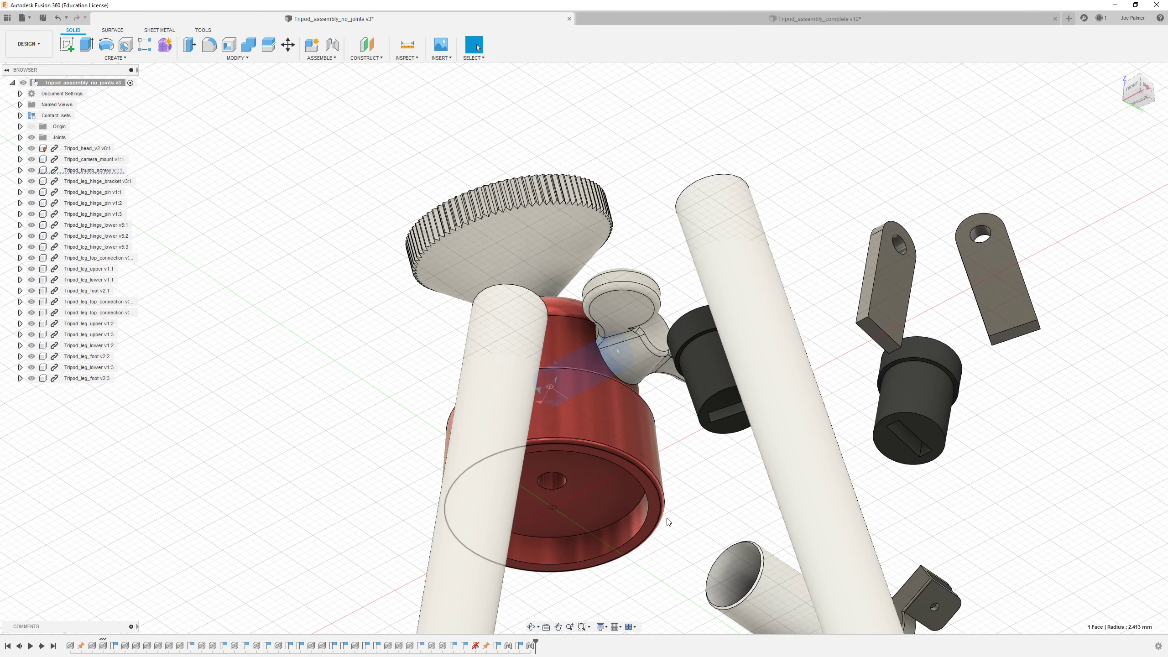
left_click(709, 490)
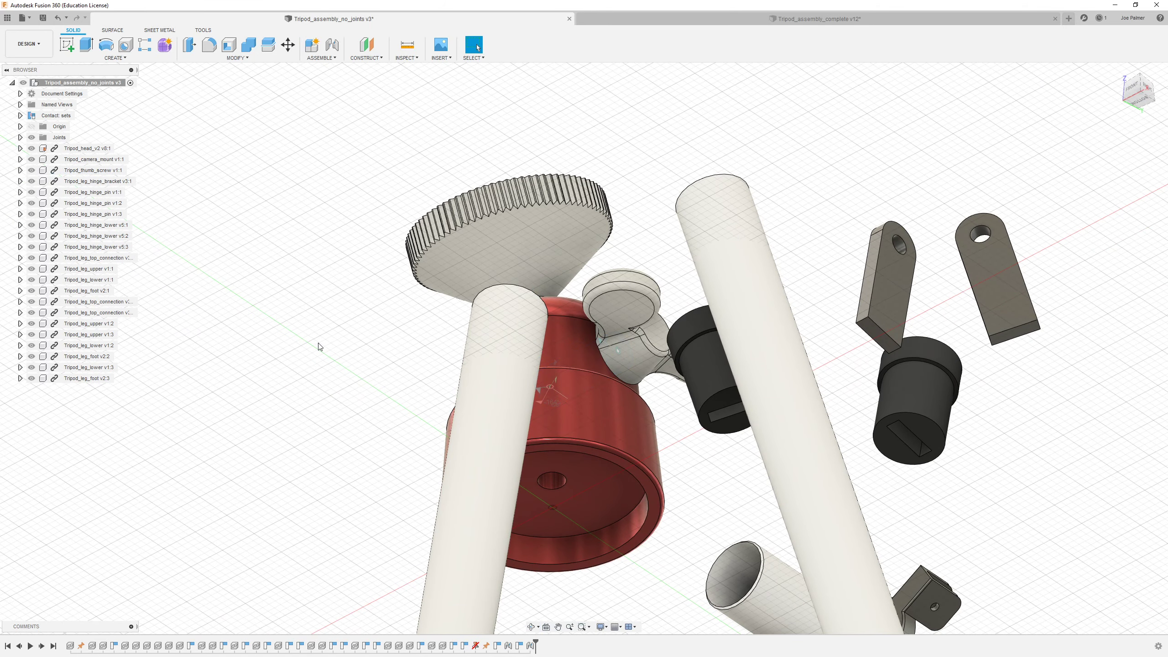
left_click(32, 126)
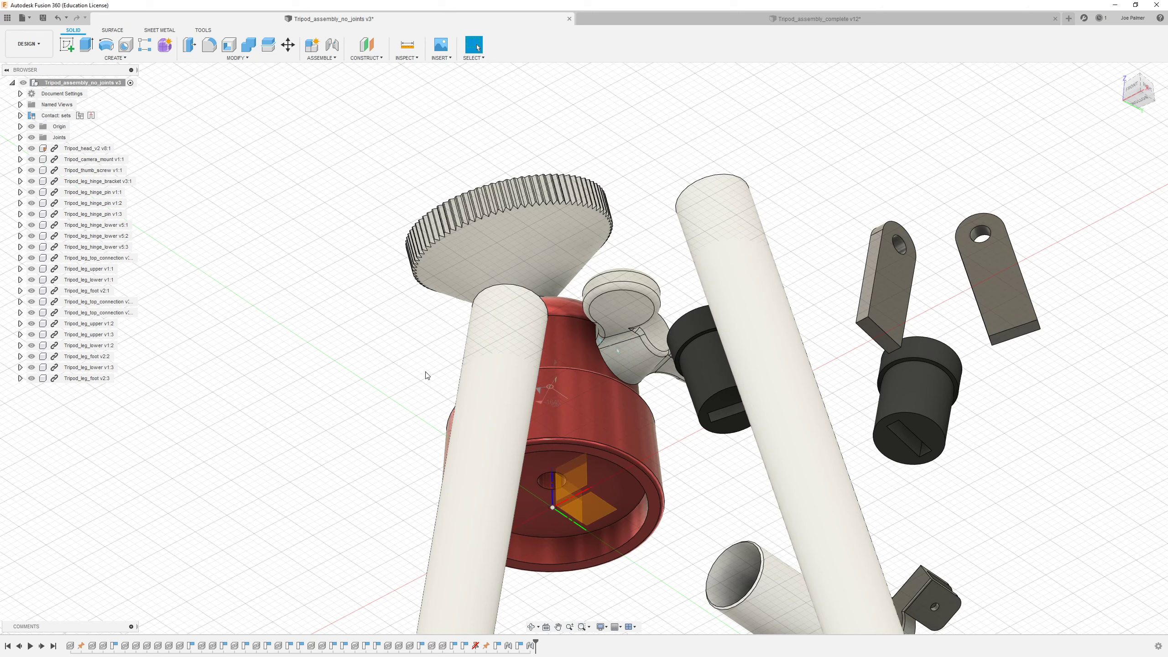
Create a section analysis on the XZ origin plane, cutting through the head, camera mount and thumb screw.
left_click(418, 58)
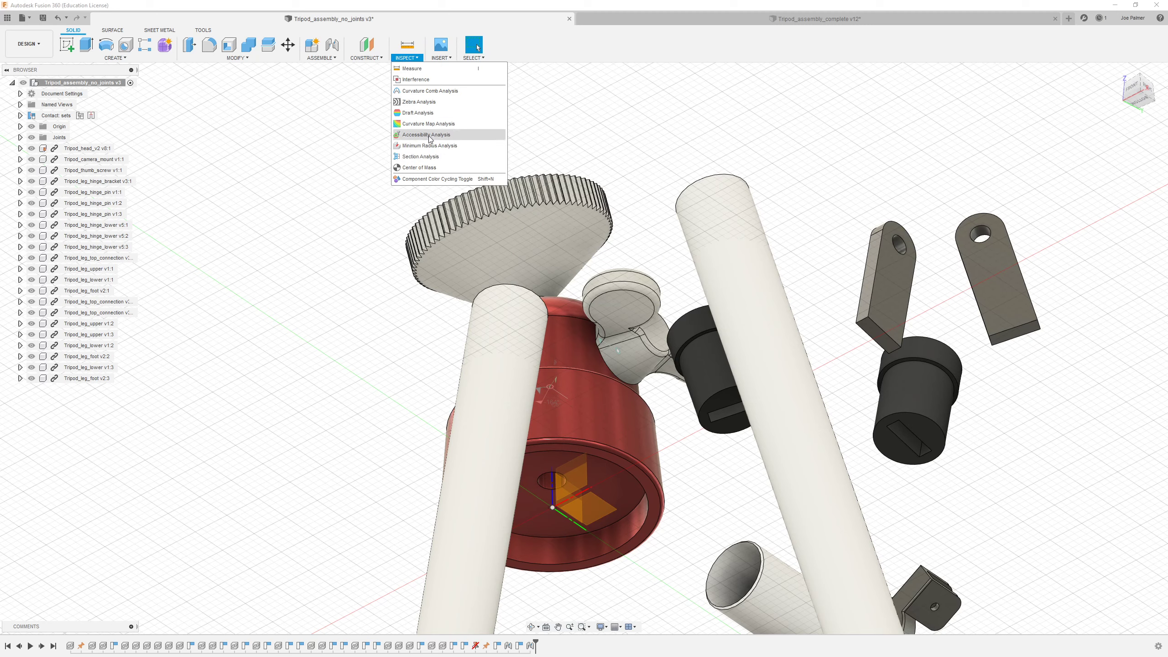
left_click(432, 158)
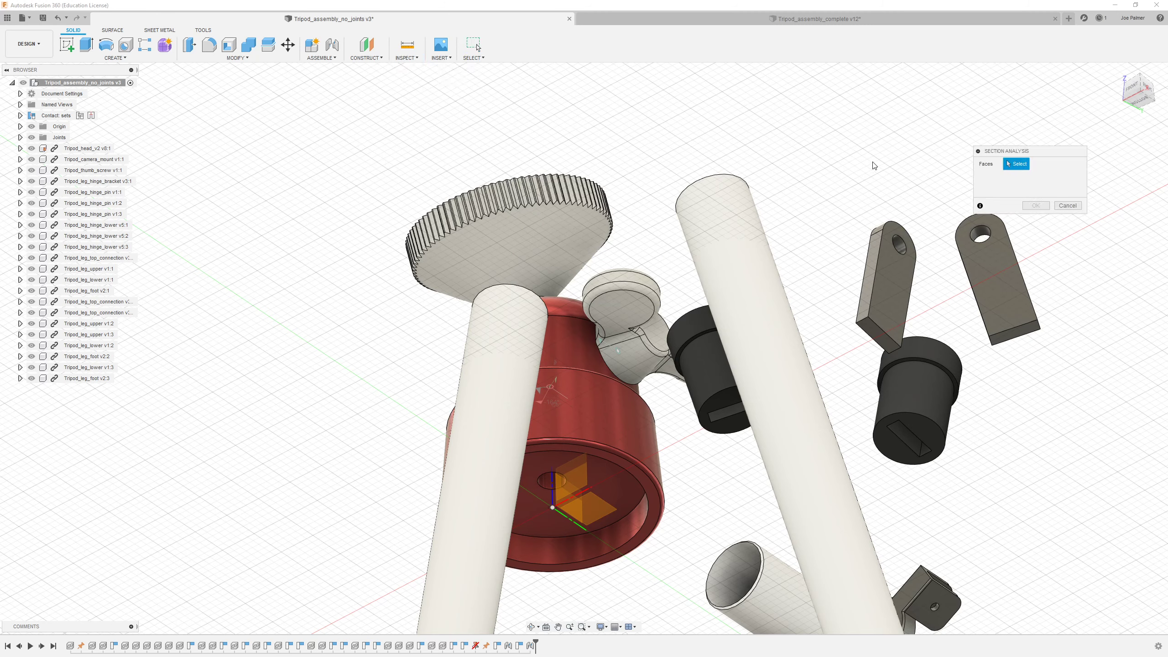
scroll(612, 523, "up", 3)
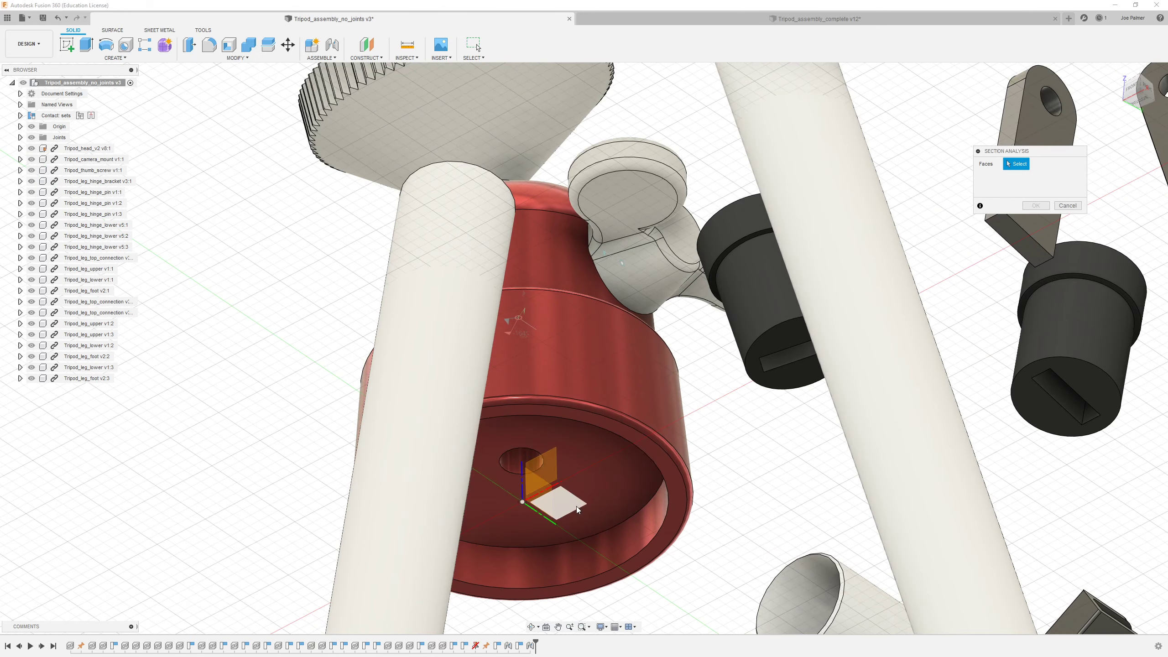
left_click(546, 478)
scroll(543, 474, "down", 4)
middle_click_drag(592, 382, 566, 331, "shift")
scroll(543, 309, "up", 5)
mouse_move(510, 299)
middle_mouse_down("shift")
mouse_move(534, 266)
mouse_move(515, 304)
middle_mouse_up("shift")
scroll(515, 309, "down", 4)
scroll(657, 354, "up", 3)
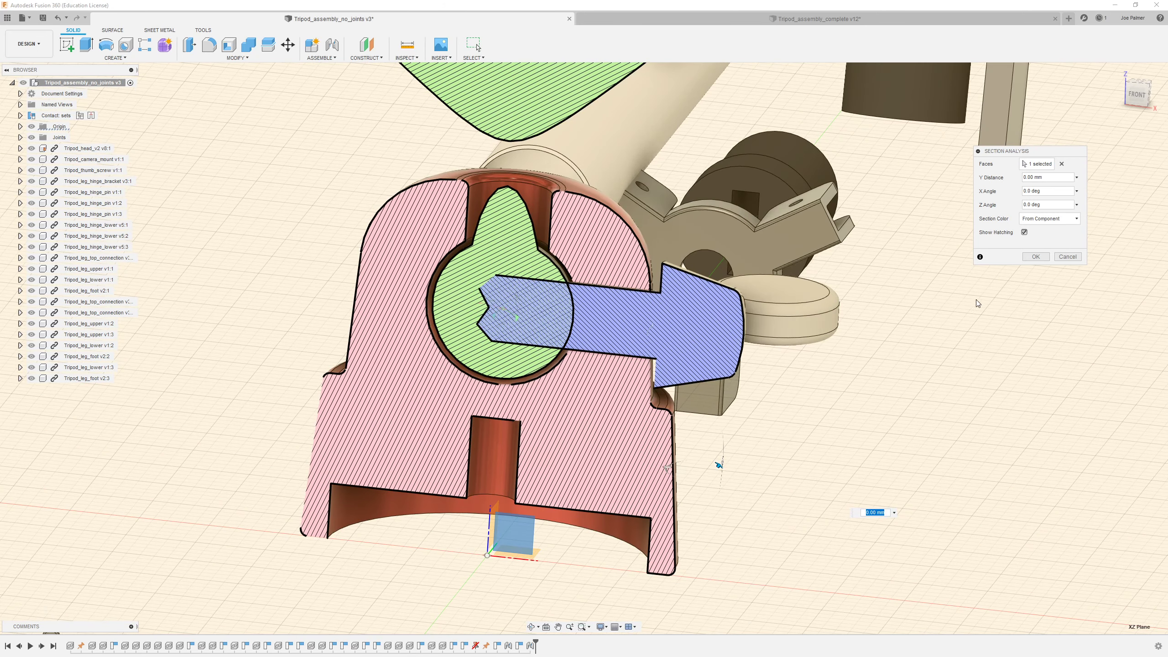
left_click(1035, 256)
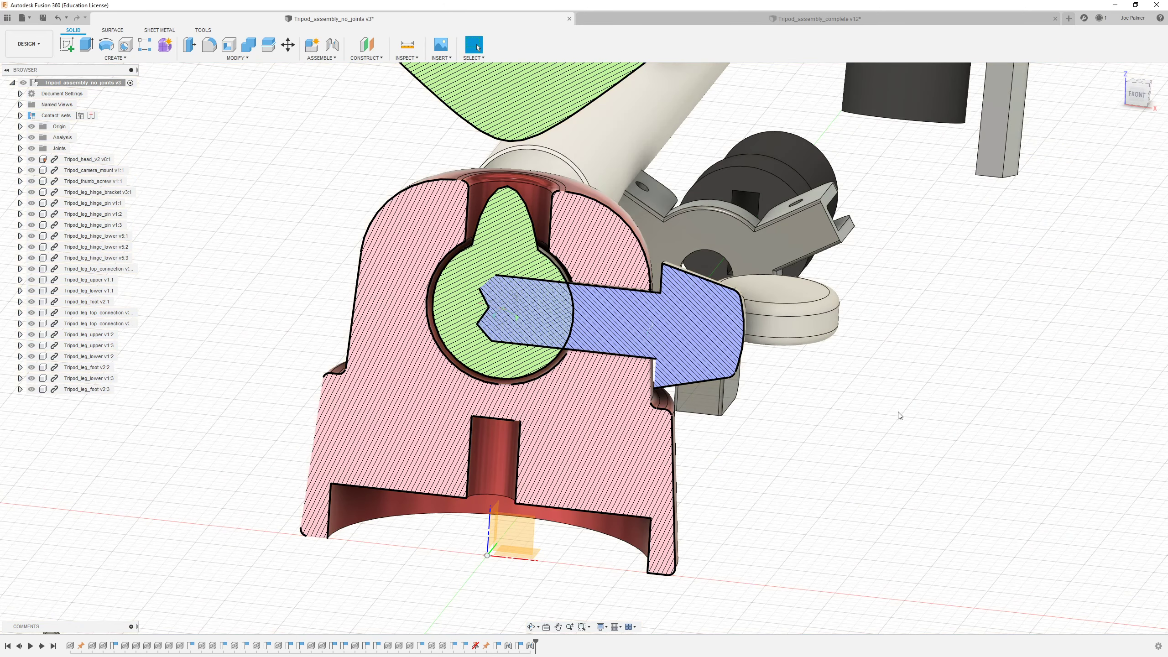
Examine the sectioned head, camera mount ball and thumb screw from several angles.
scroll(728, 460, "down", 3)
middle_click_drag(743, 421, 697, 420, "shift")
scroll(697, 421, "down", 3)
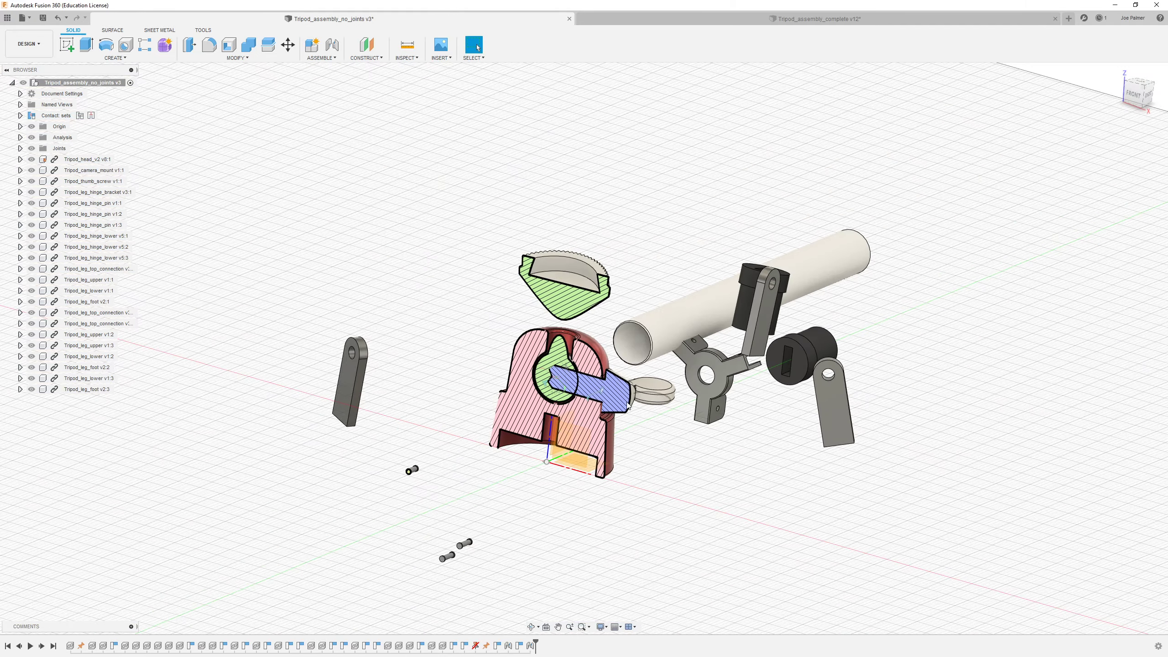
middle_click_drag(453, 352, 456, 373, "shift")
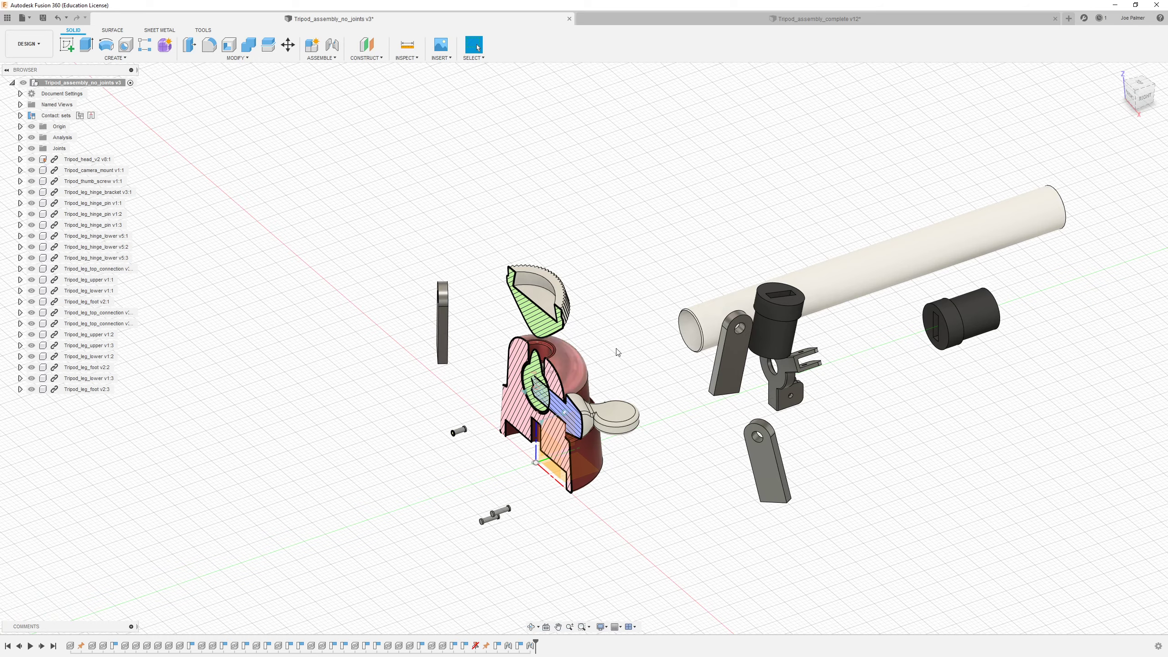
scroll(651, 477, "up", 5)
middle_click_drag(357, 359, 525, 239, "shift")
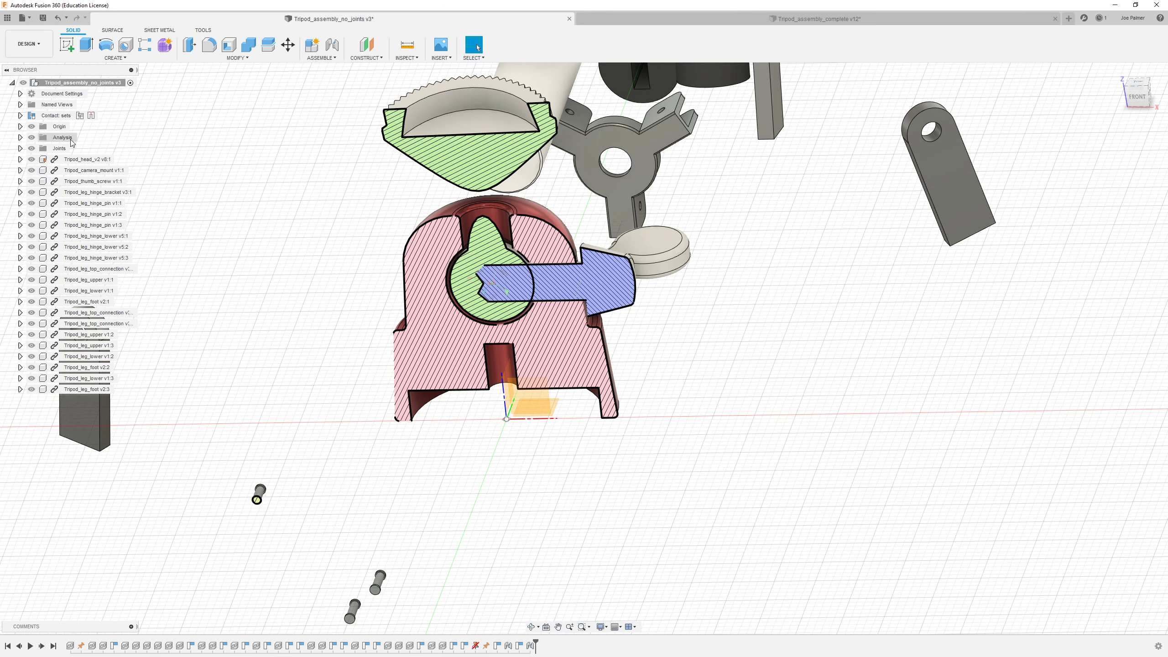
Expand the Analysis folder and toggle the section's visibility to compare the cut and full models, leaving the section shown.
left_click(20, 137)
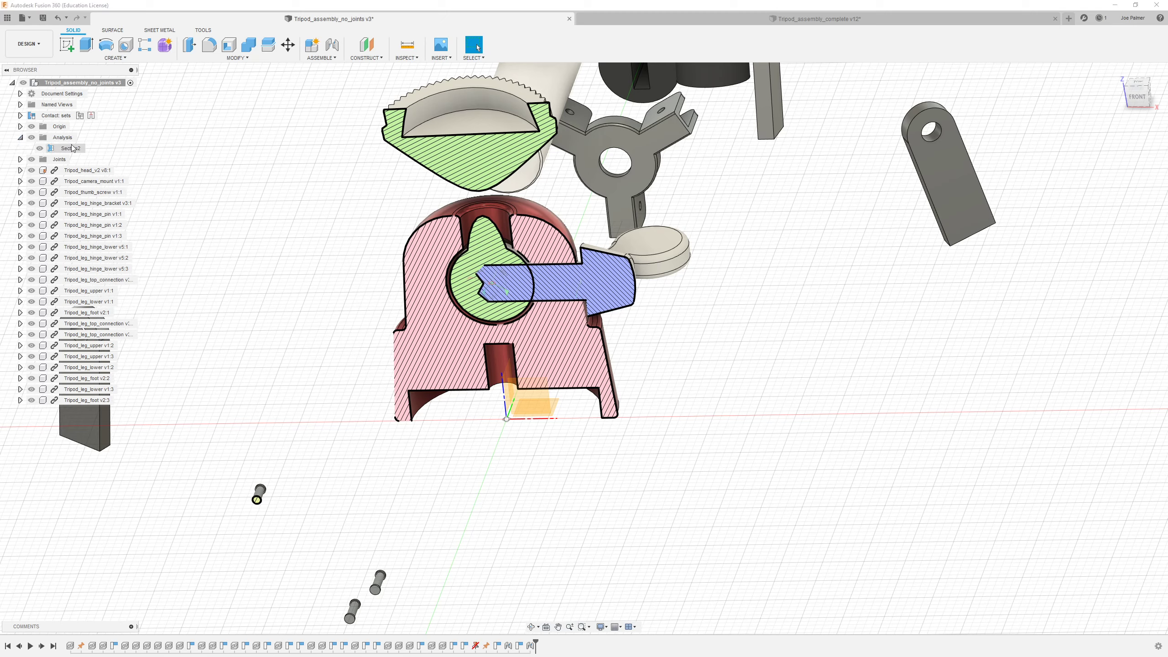
left_click(40, 149)
left_click(40, 149)
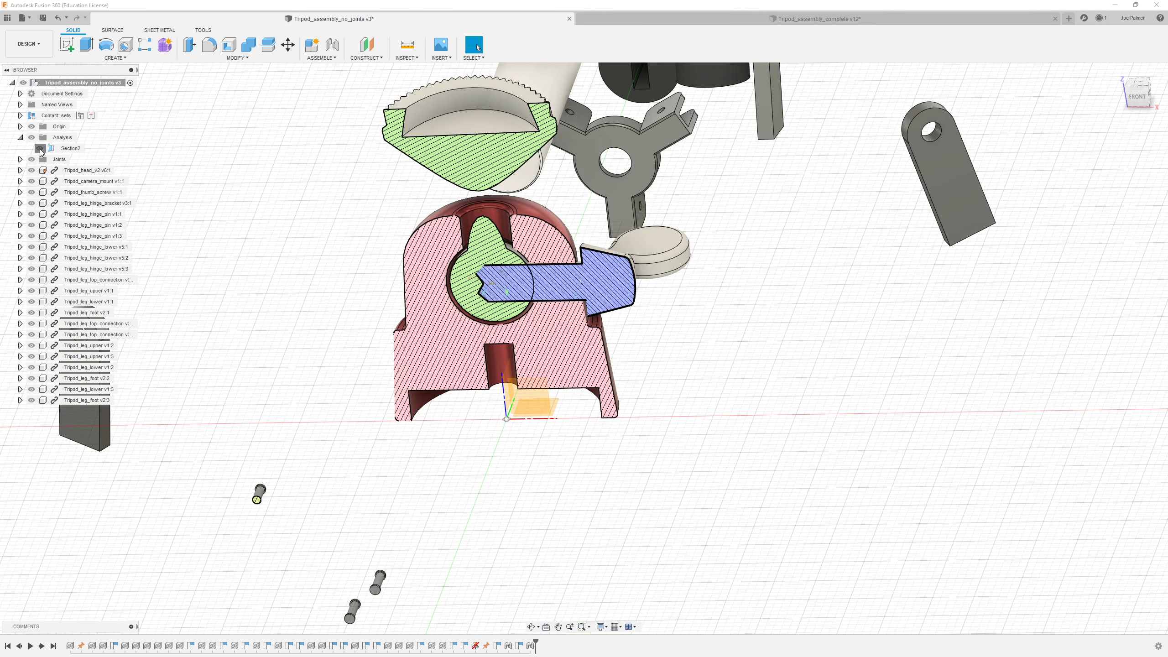
left_click(40, 149)
left_click(41, 149)
left_click(40, 149)
left_click(41, 150)
left_click(40, 150)
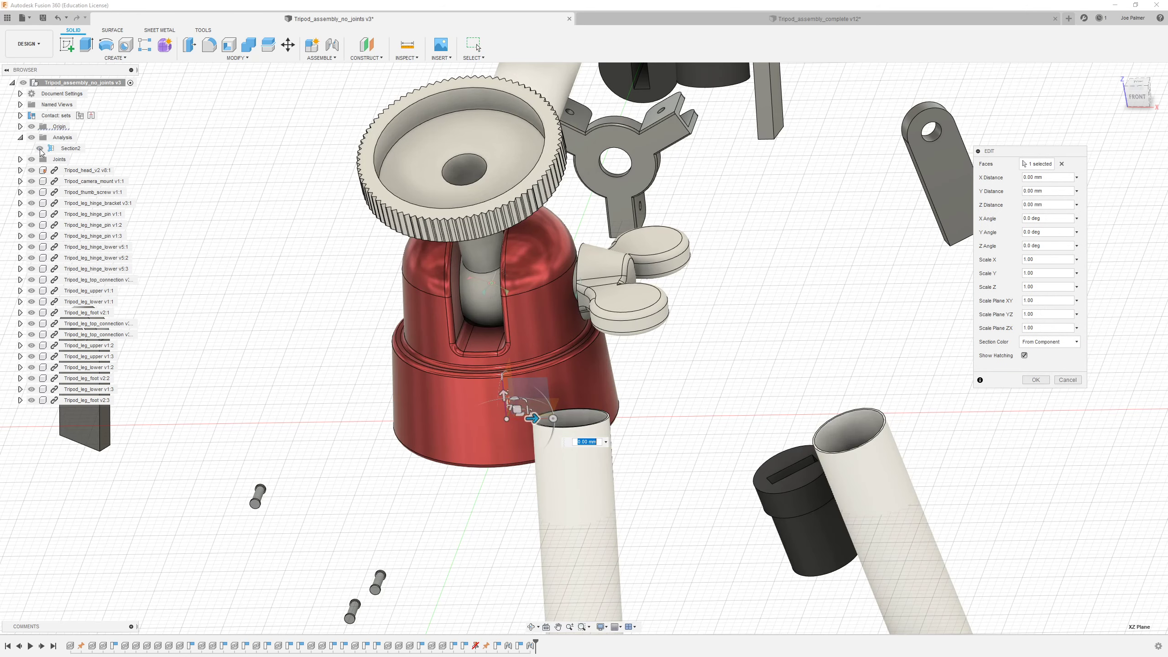
left_click(40, 149)
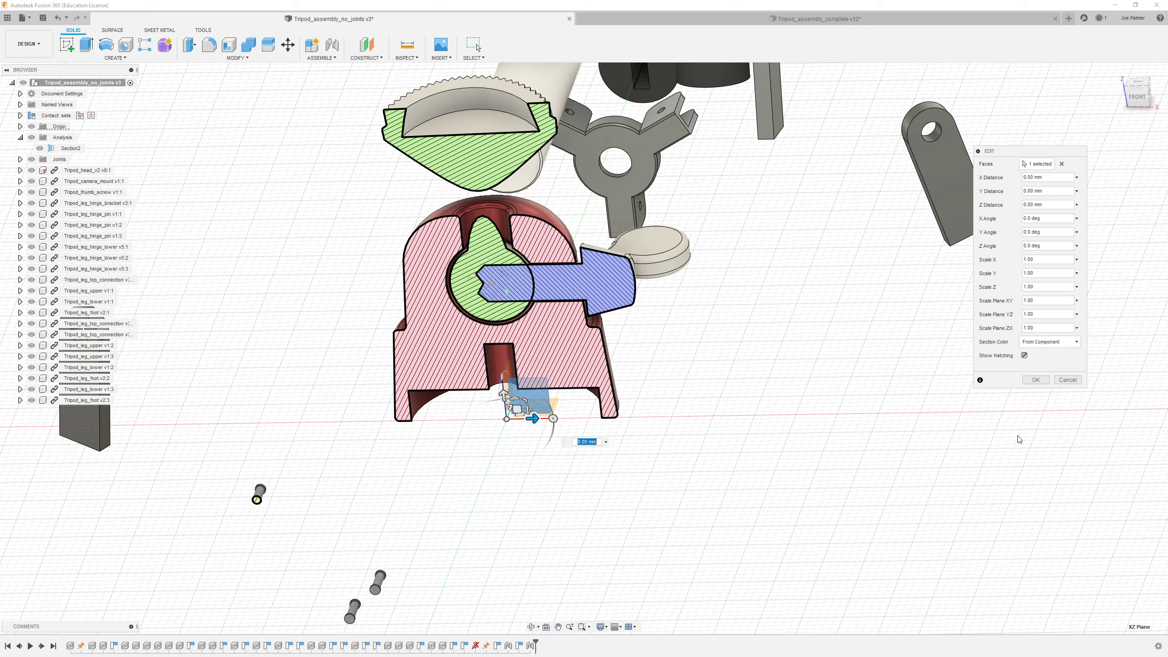
left_click(1066, 379)
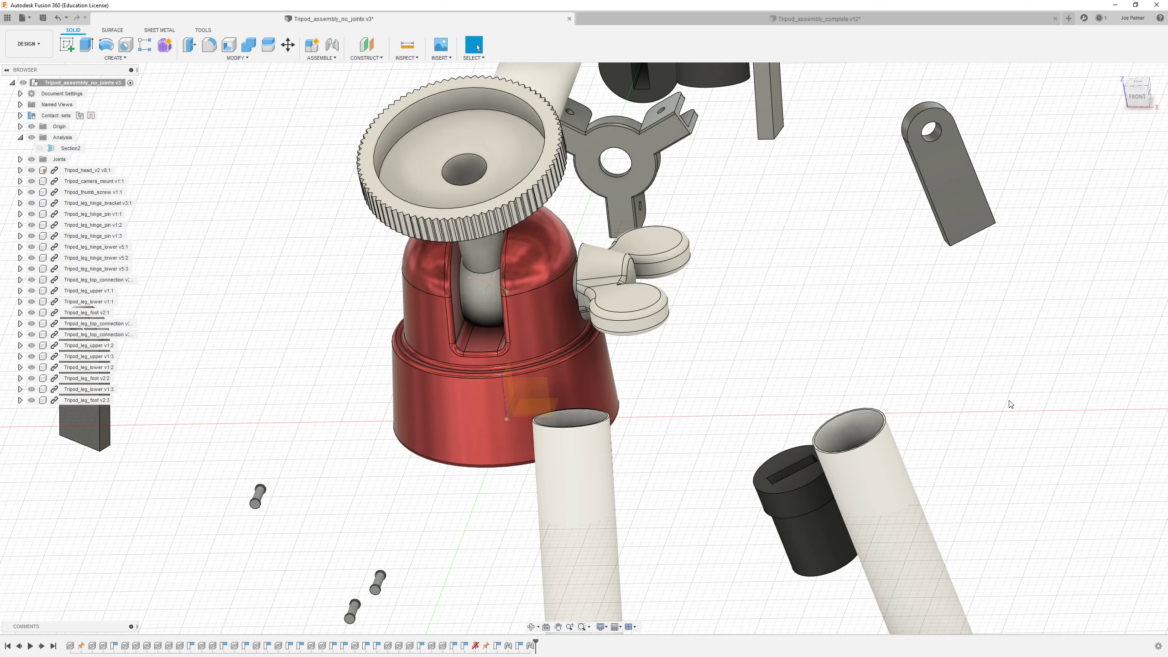
left_click(40, 148)
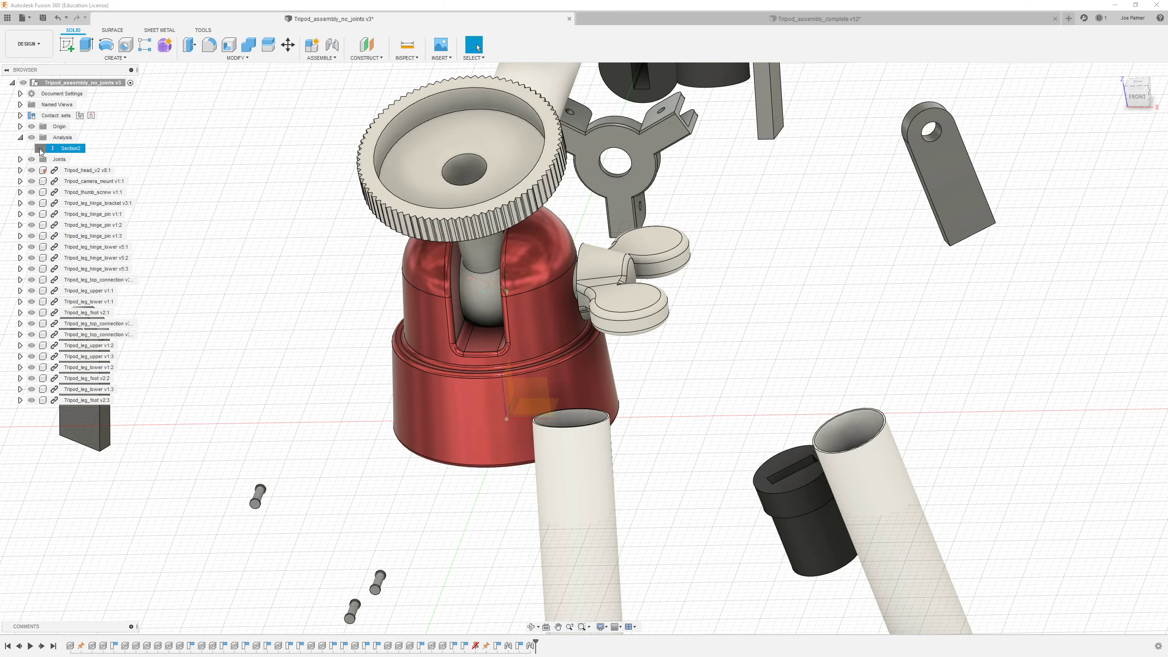
Edit the thumb screw's revolute joint, setting its Z offset to 7.50 mm so the shaft clears the camera mount's ball.
scroll(543, 214, "up", 4)
double_click(530, 645)
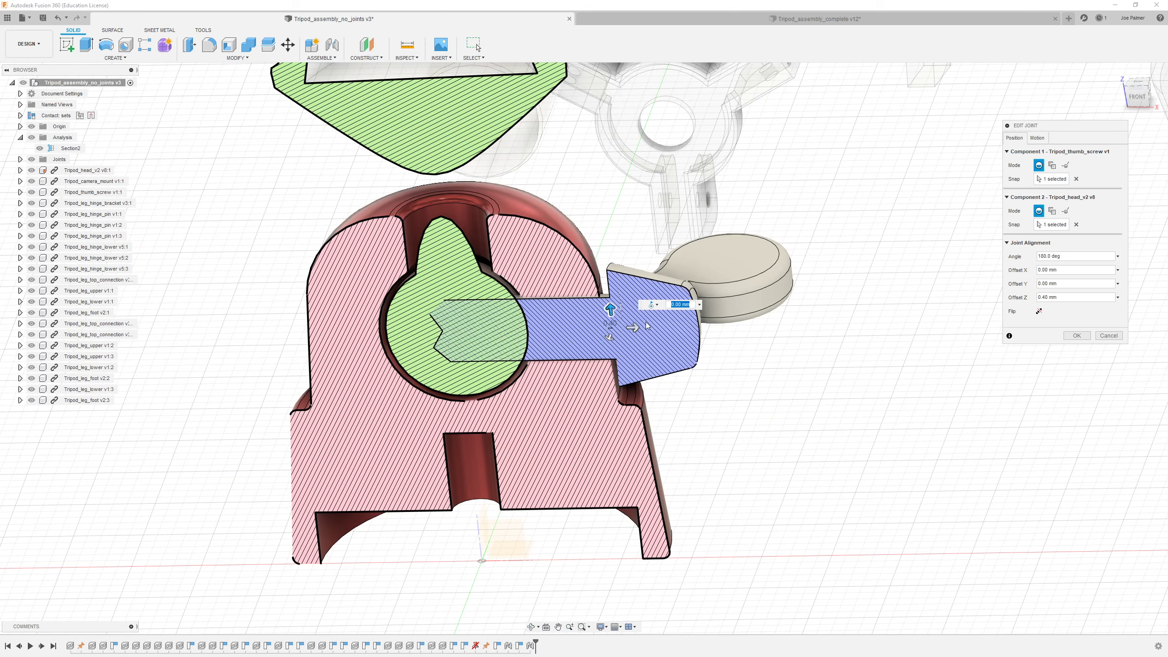
left_click_drag(633, 328, 727, 326)
scroll(667, 294, "up", 3)
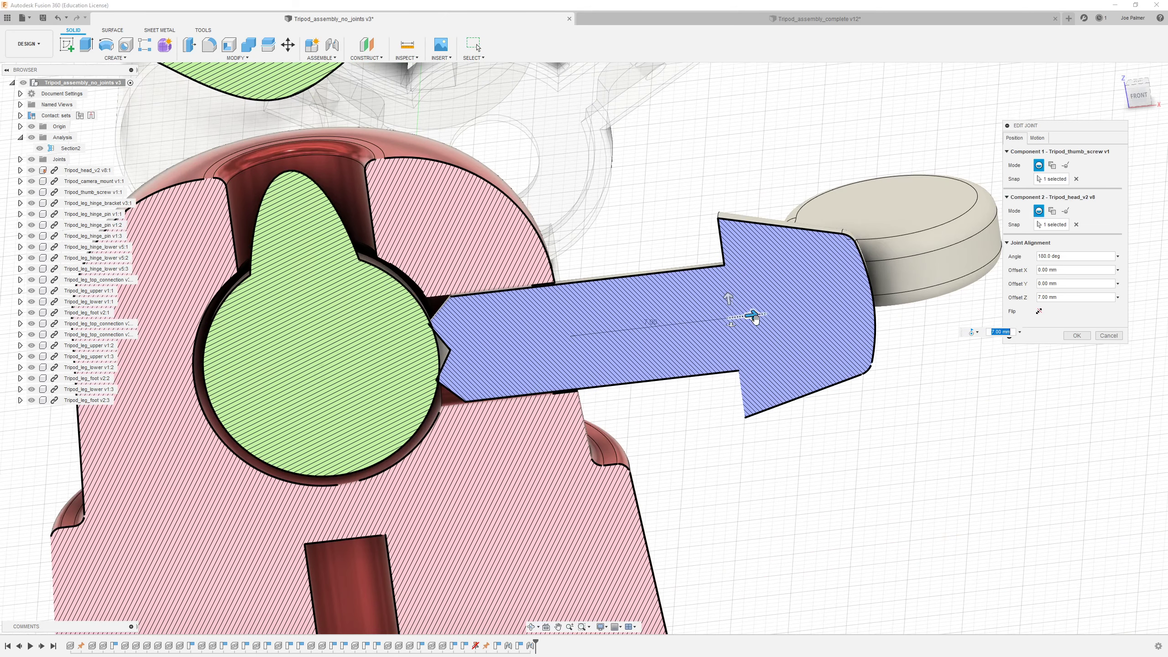
left_click_drag(756, 318, 766, 317)
scroll(459, 326, "up", 3)
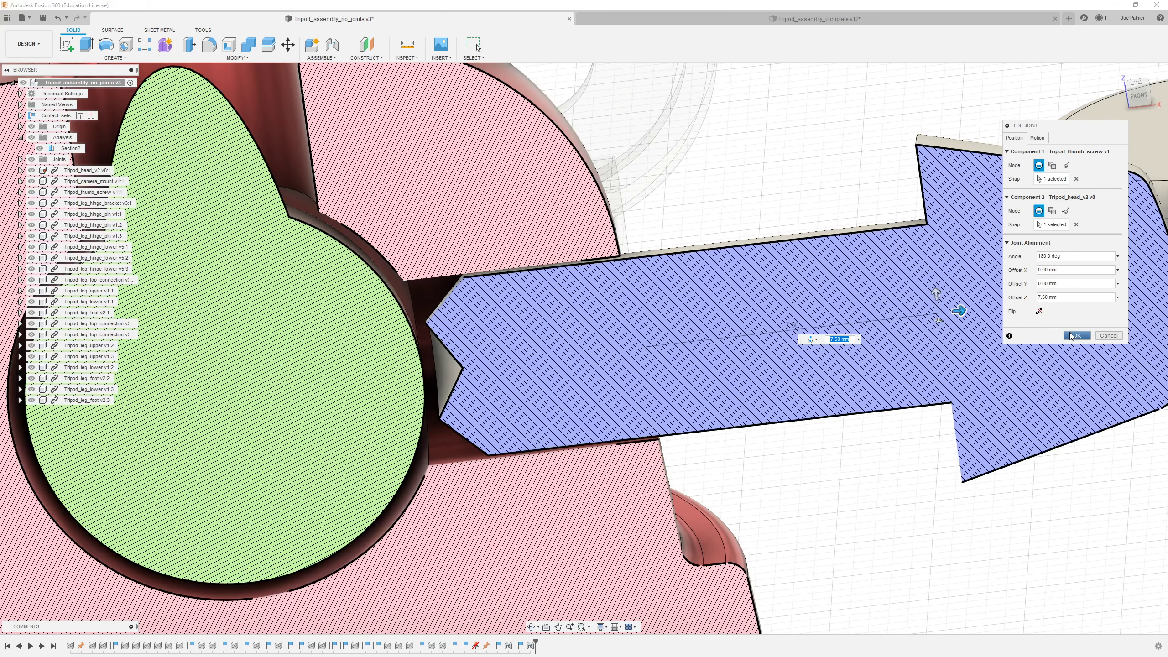
left_click(1076, 336)
Hide the section analysis to show the whole tripod head again.
scroll(637, 371, "down", 4)
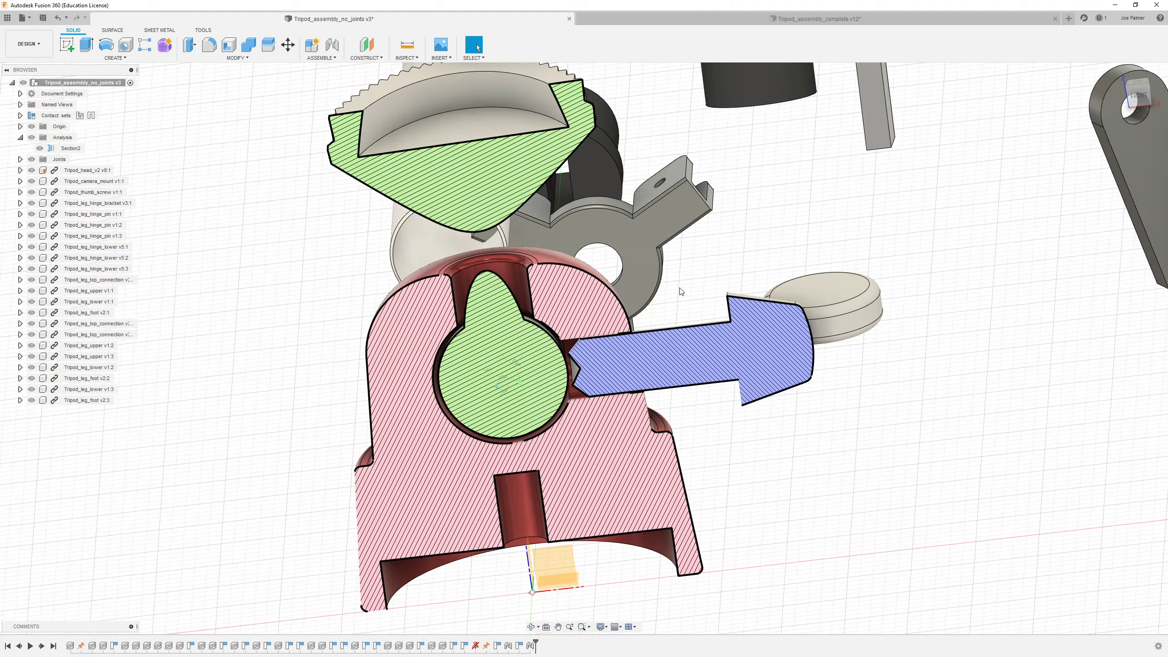
middle_click_drag(680, 292, 631, 319, "shift")
scroll(631, 319, "down", 3)
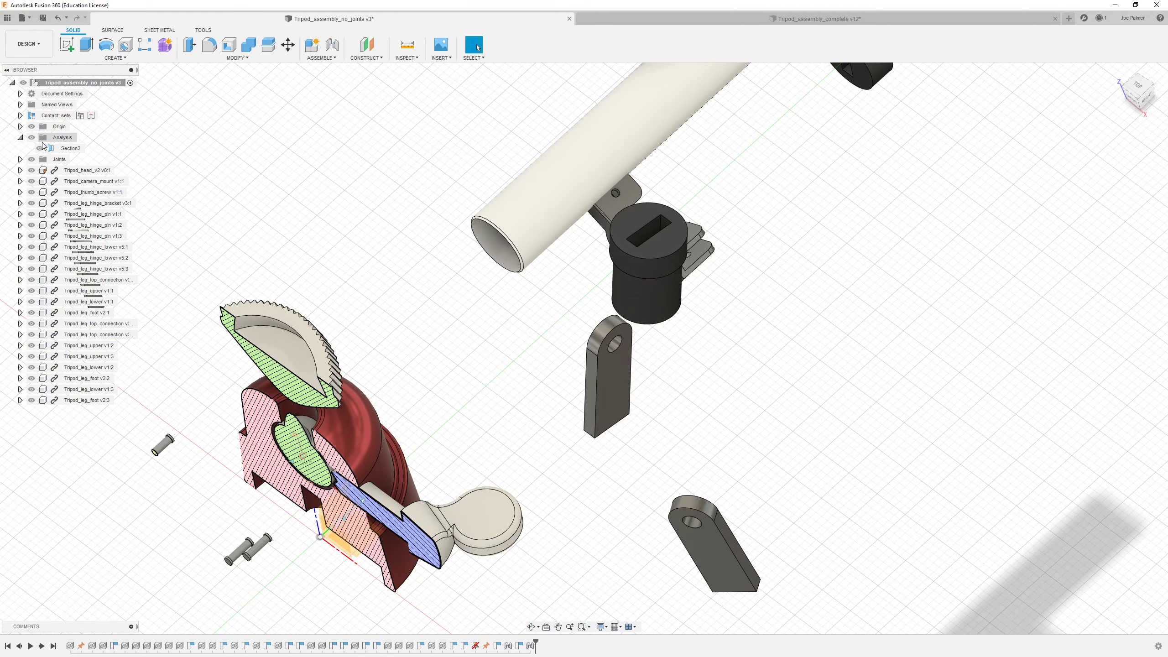
left_click(39, 148)
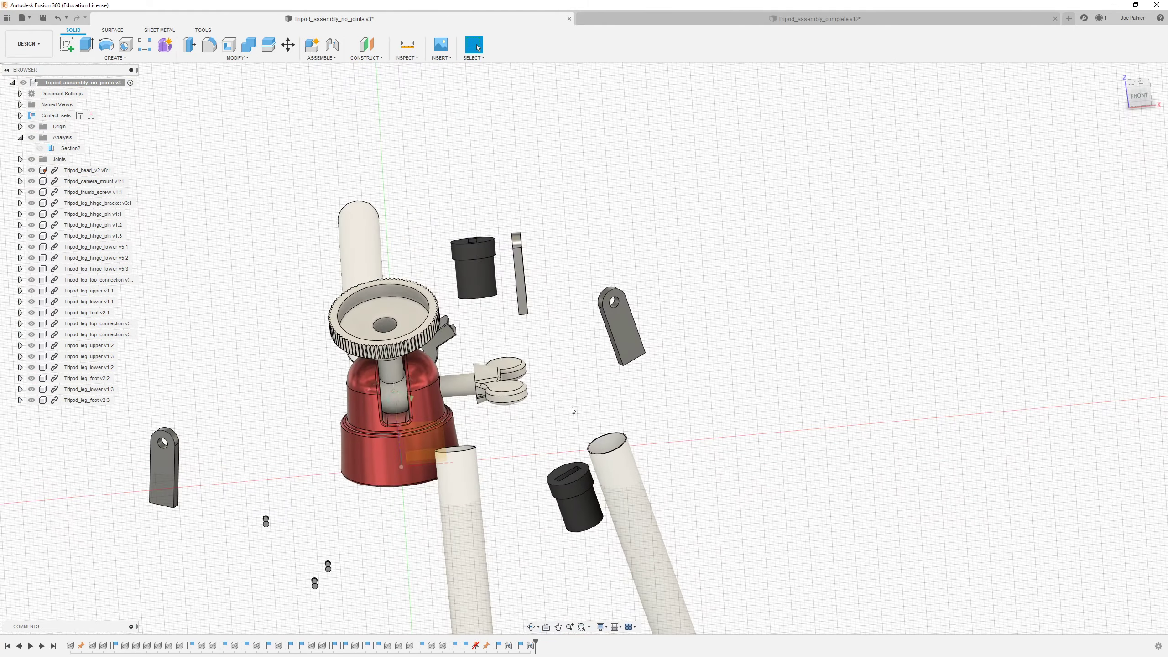
scroll(513, 450, "up", 5)
middle_click_drag(513, 451, 501, 200, "shift")
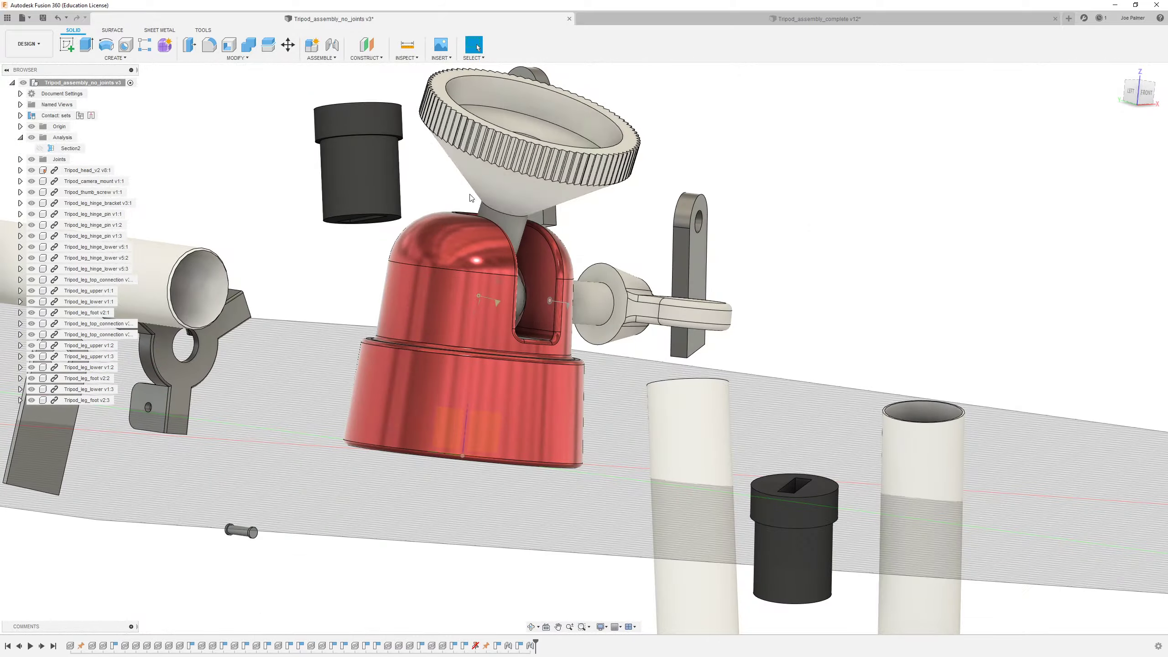
Examine the head's underside and the loose hinge bracket, check the bracket's placement in the completed tripod assembly, and return to the unjointed assembly.
middle_click_drag(715, 291, 552, 517, "shift")
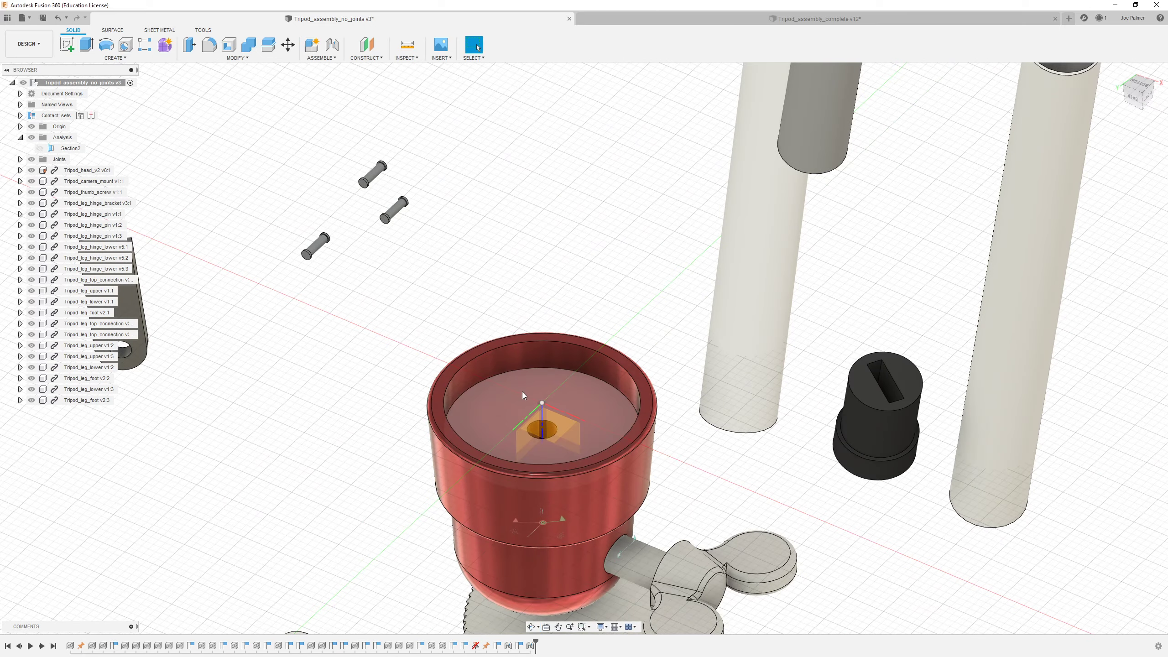
scroll(547, 339, "down", 3)
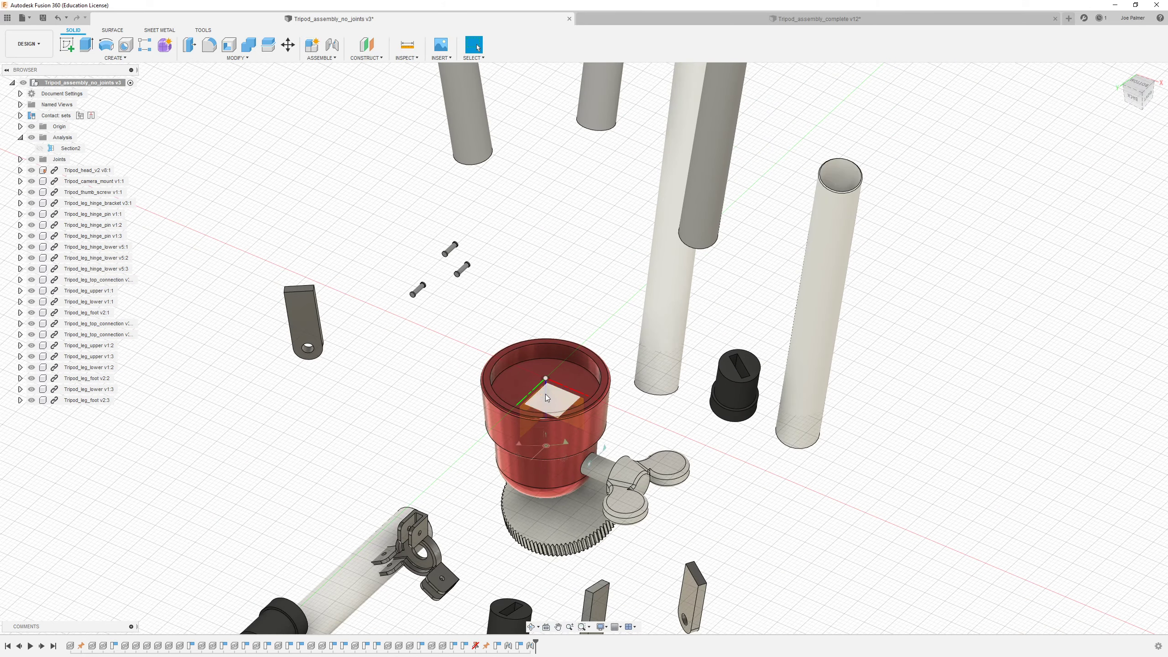
scroll(436, 556, "up", 5)
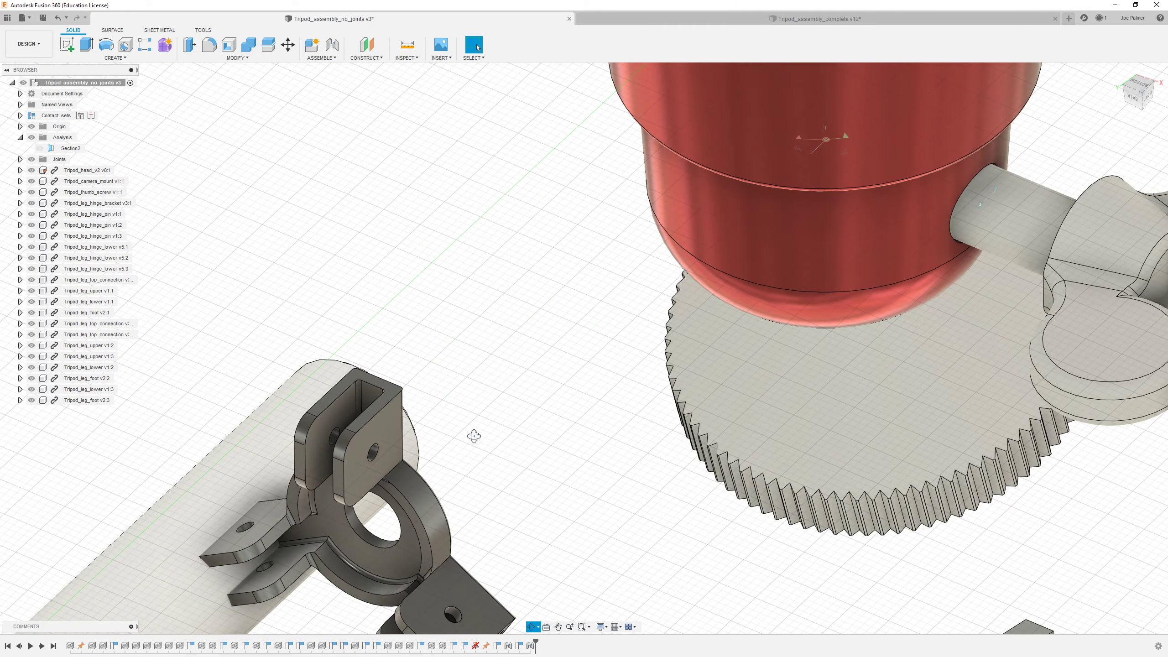
middle_click_drag(474, 436, 442, 438, "shift")
left_click(818, 18)
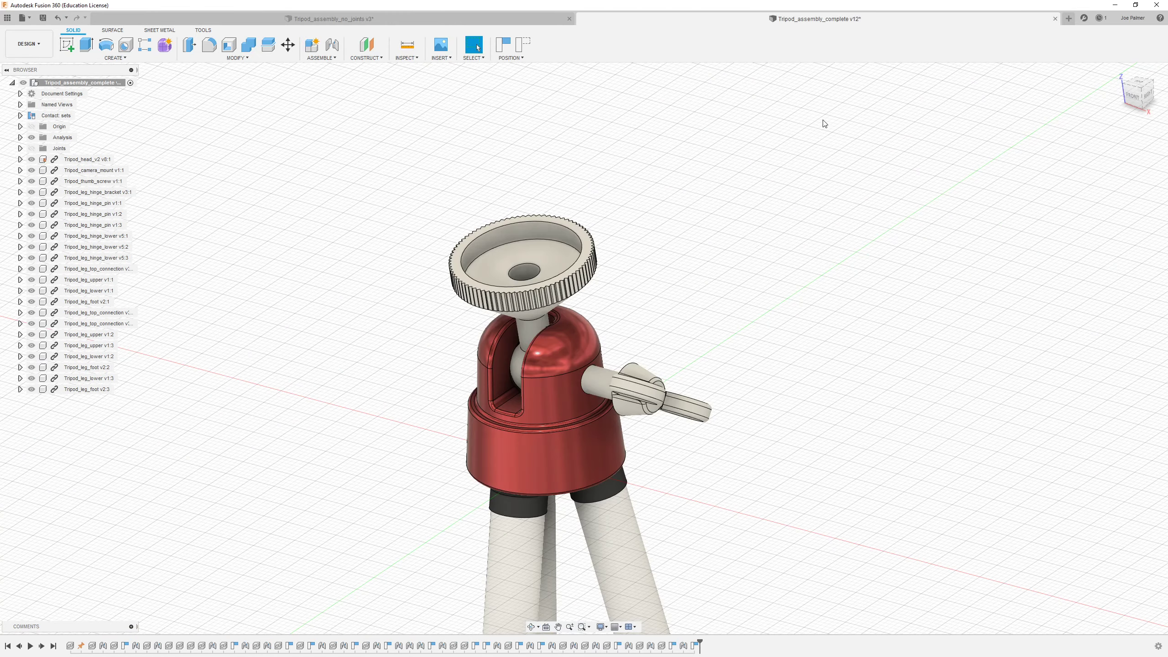
middle_click_drag(823, 123, 611, 382, "shift")
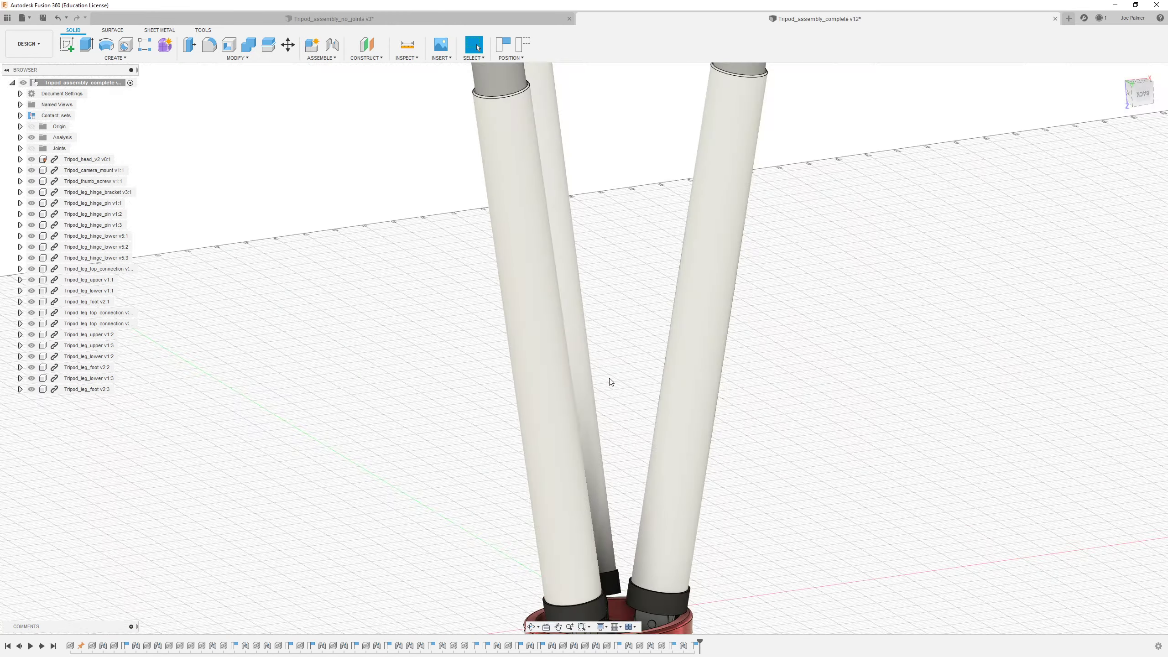
scroll(610, 382, "down", 5)
scroll(615, 559, "up", 8)
middle_click_drag(635, 453, 619, 450, "shift")
key("Escape")
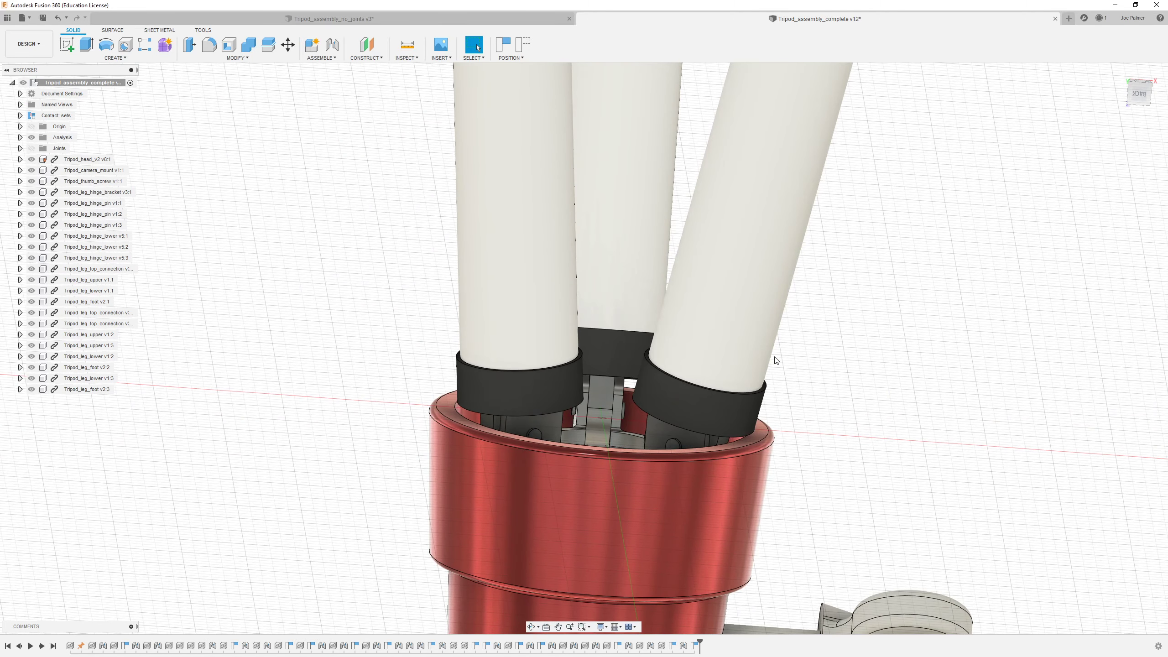
left_click(474, 21)
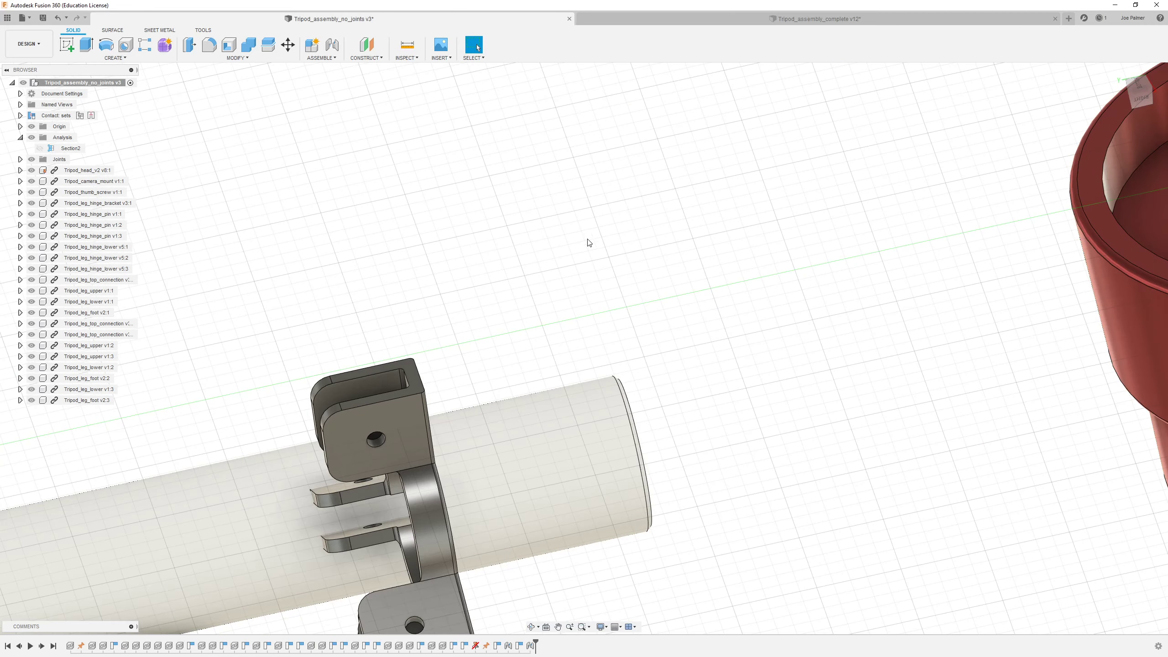
Create a joint placing the leg hinge bracket's central hole on the centre hole in the tripod head's underside recess.
scroll(590, 418, "down", 4)
middle_click_drag(590, 418, 522, 385, "shift")
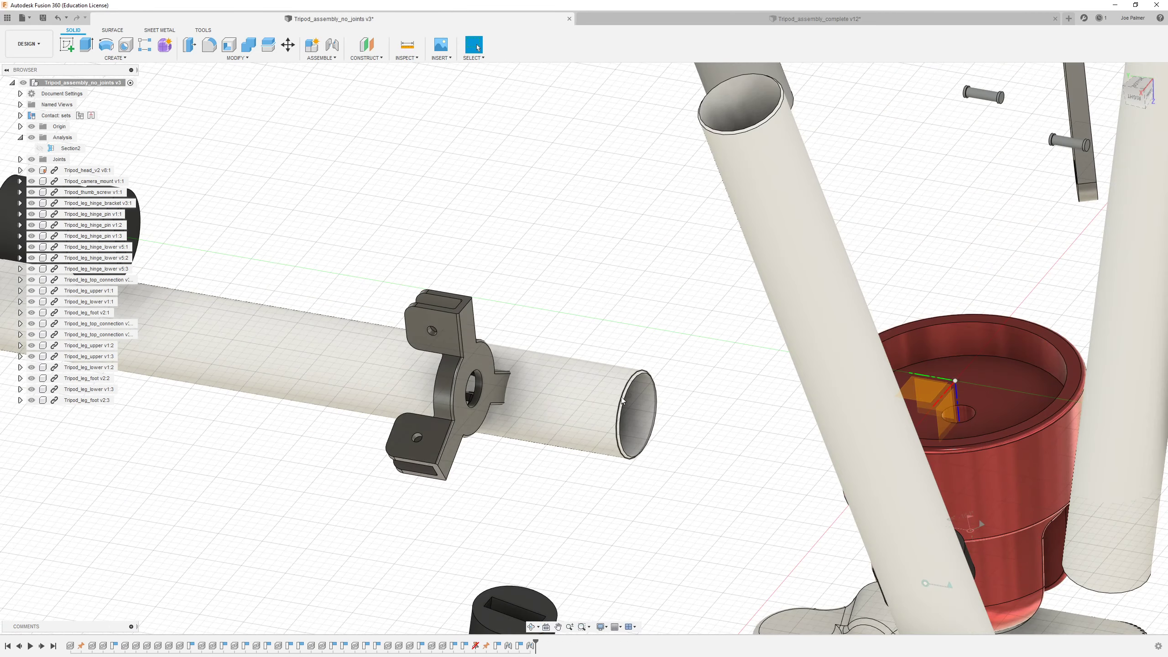
middle_click_drag(621, 395, 428, 403, "shift")
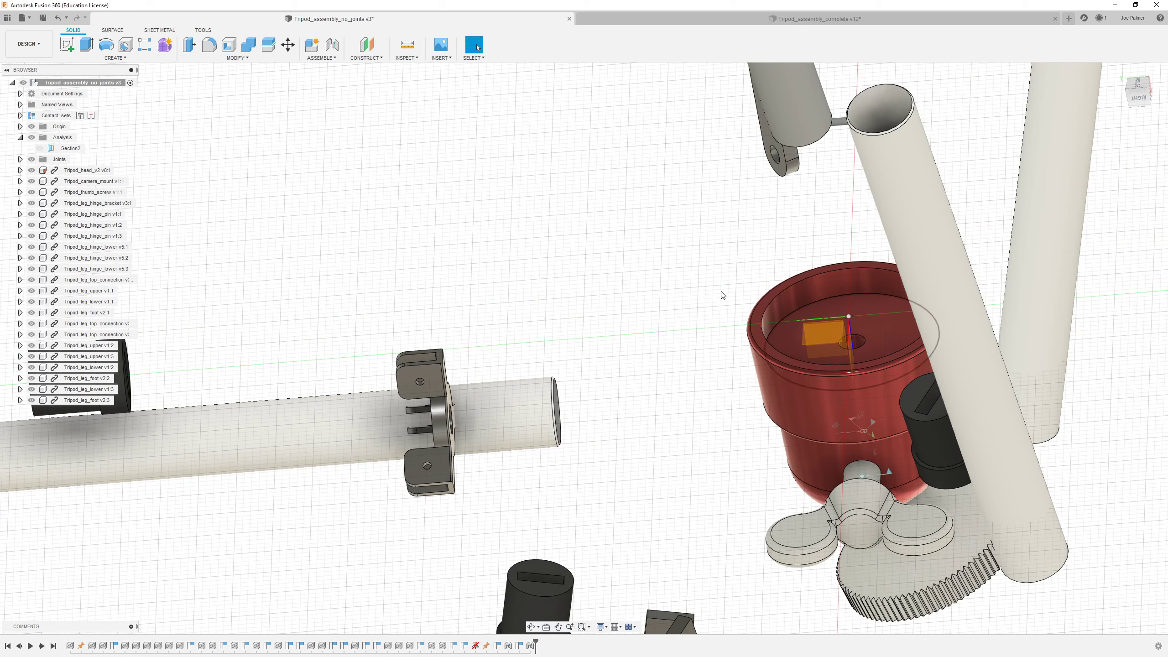
left_click(321, 57)
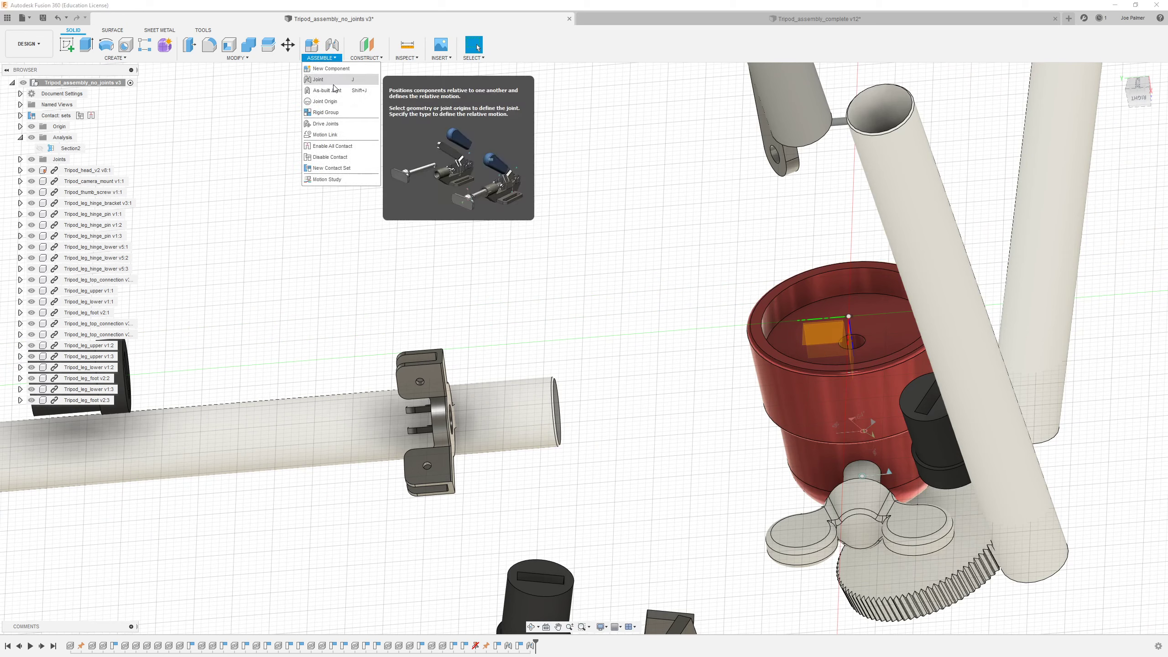
left_click(335, 88)
middle_click_drag(418, 350, 386, 235, "shift")
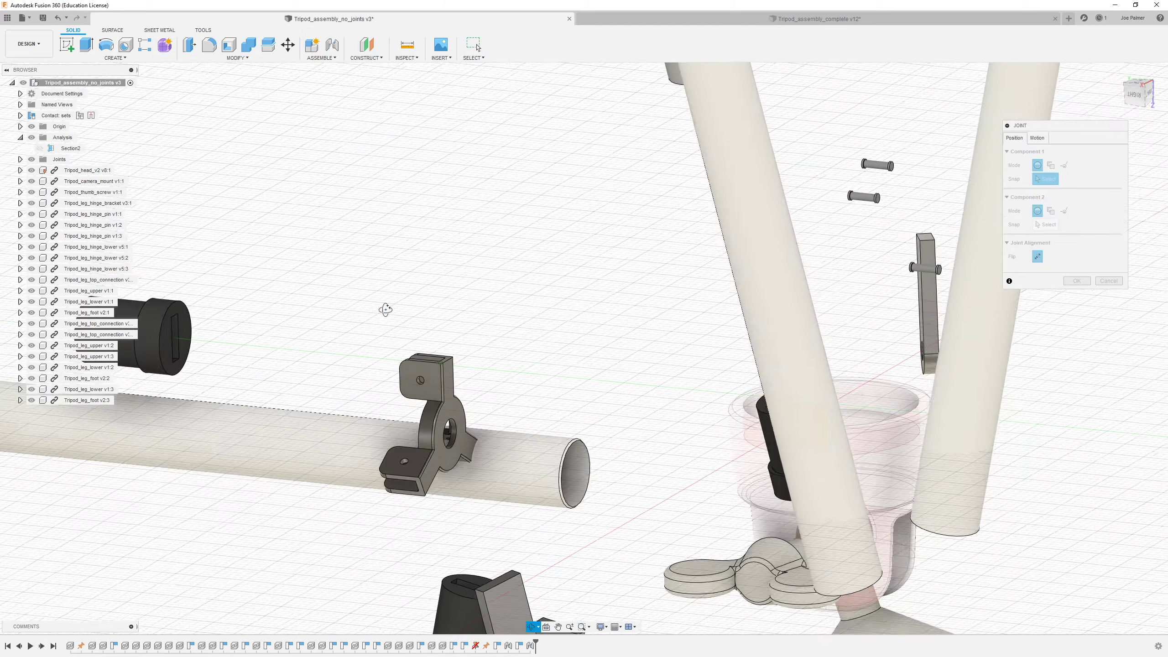
scroll(457, 489, "up", 10)
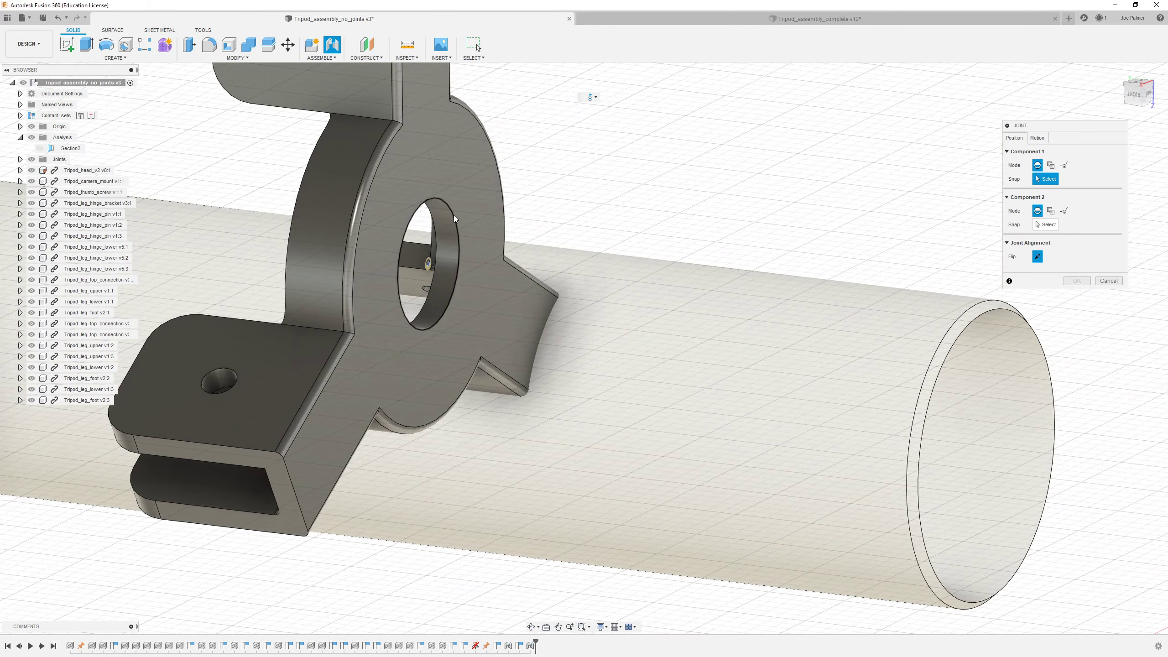
left_click(453, 215)
scroll(377, 396, "down", 10)
middle_click_drag(433, 438, 534, 470, "shift")
scroll(807, 336, "up", 10)
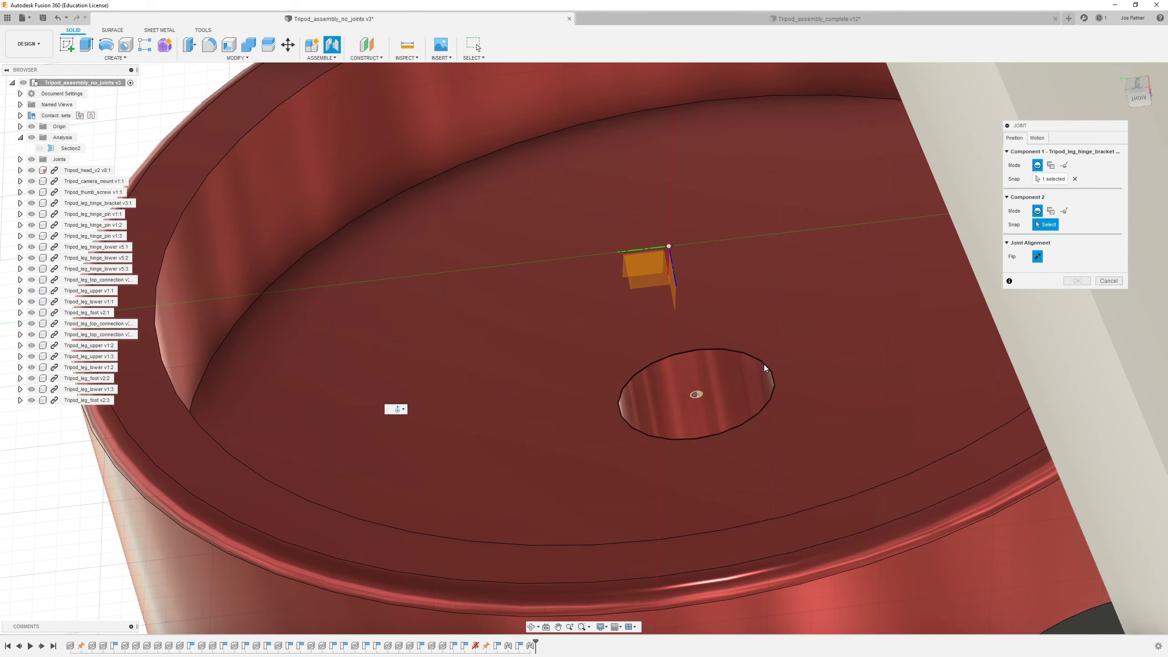
left_click(764, 364)
scroll(763, 365, "down", 10)
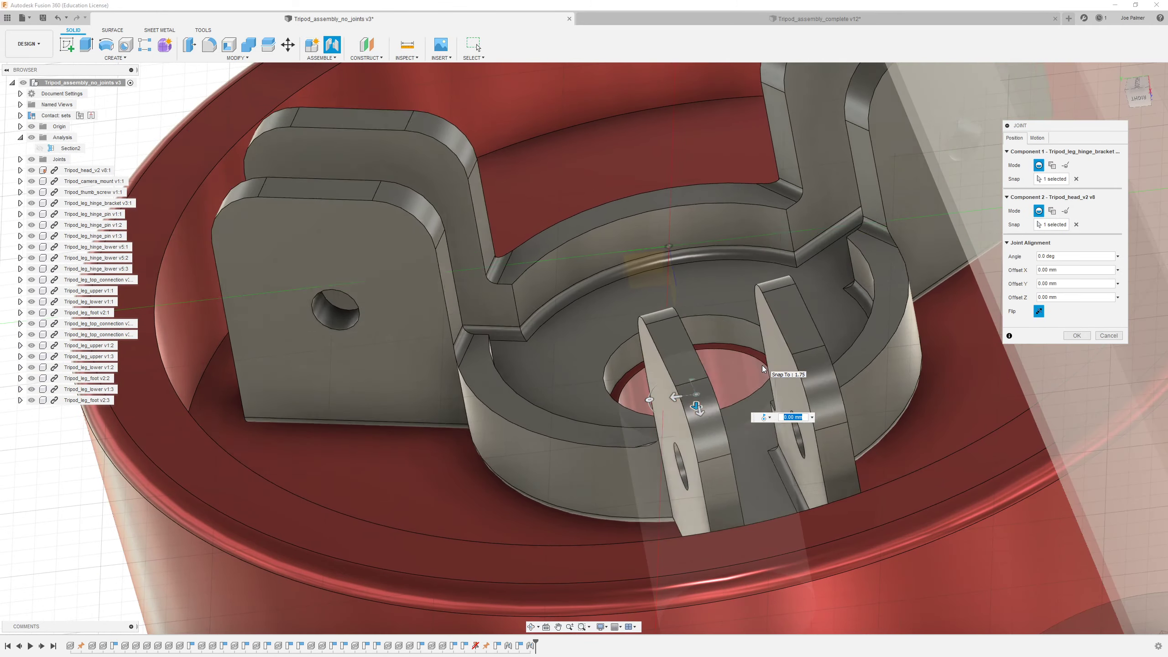
Set the hinge bracket joint's motion type to Rigid and accept the joint.
middle_click_drag(266, 459, 643, 347, "shift")
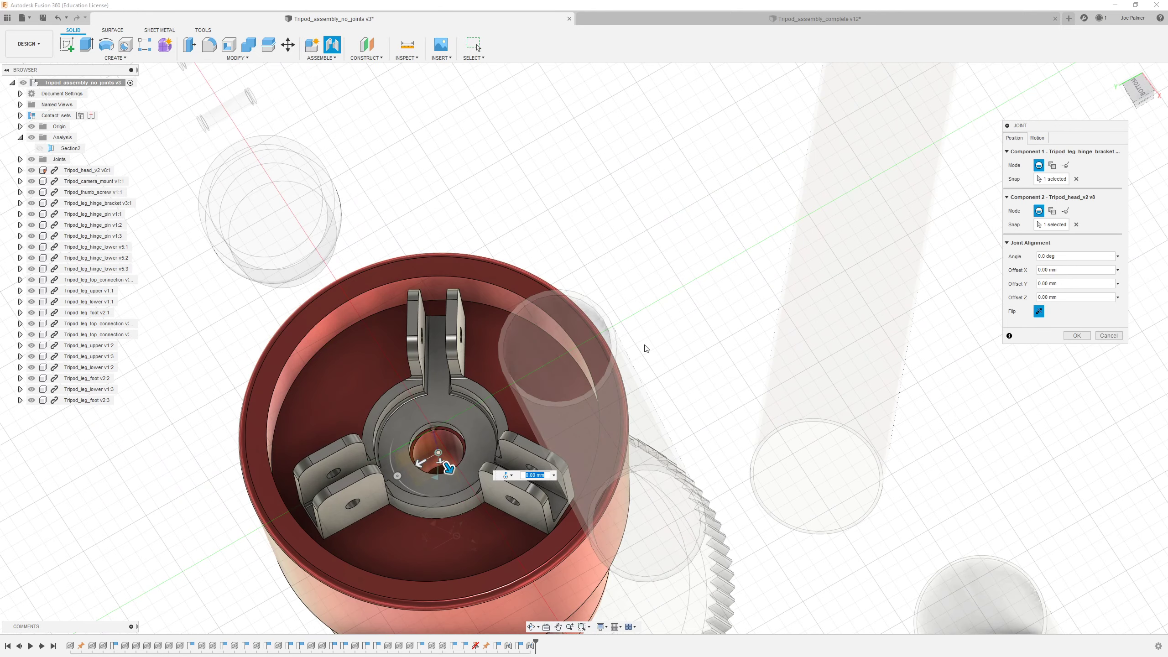
left_click(1036, 138)
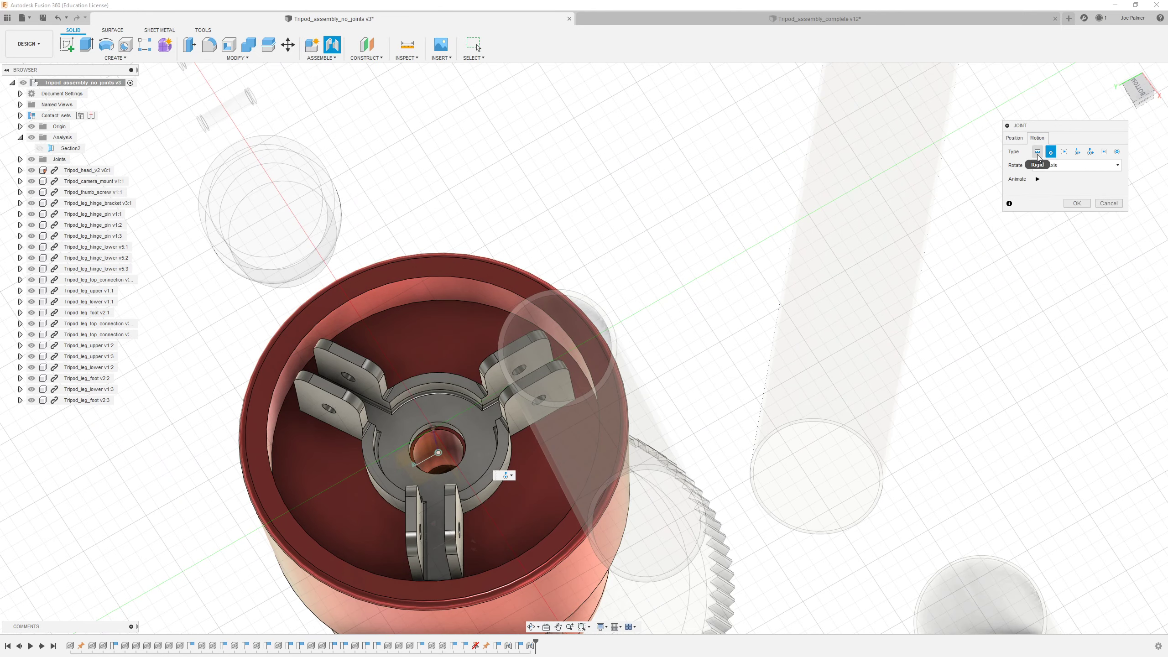
left_click(1039, 152)
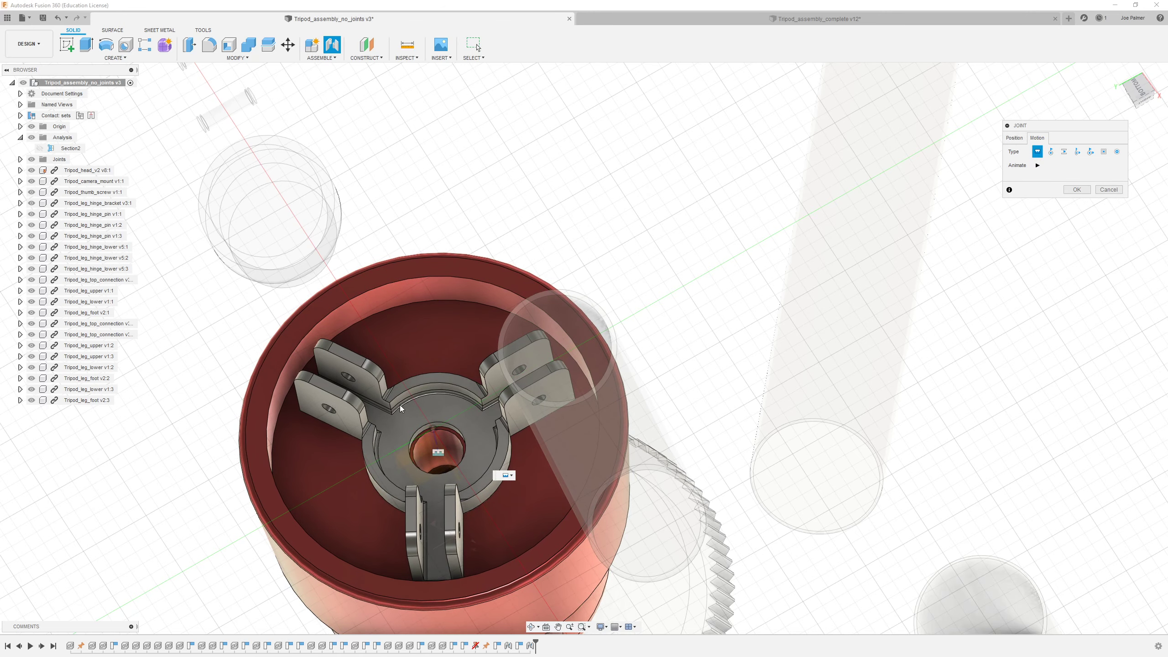
middle_click_drag(399, 411, 392, 380, "shift")
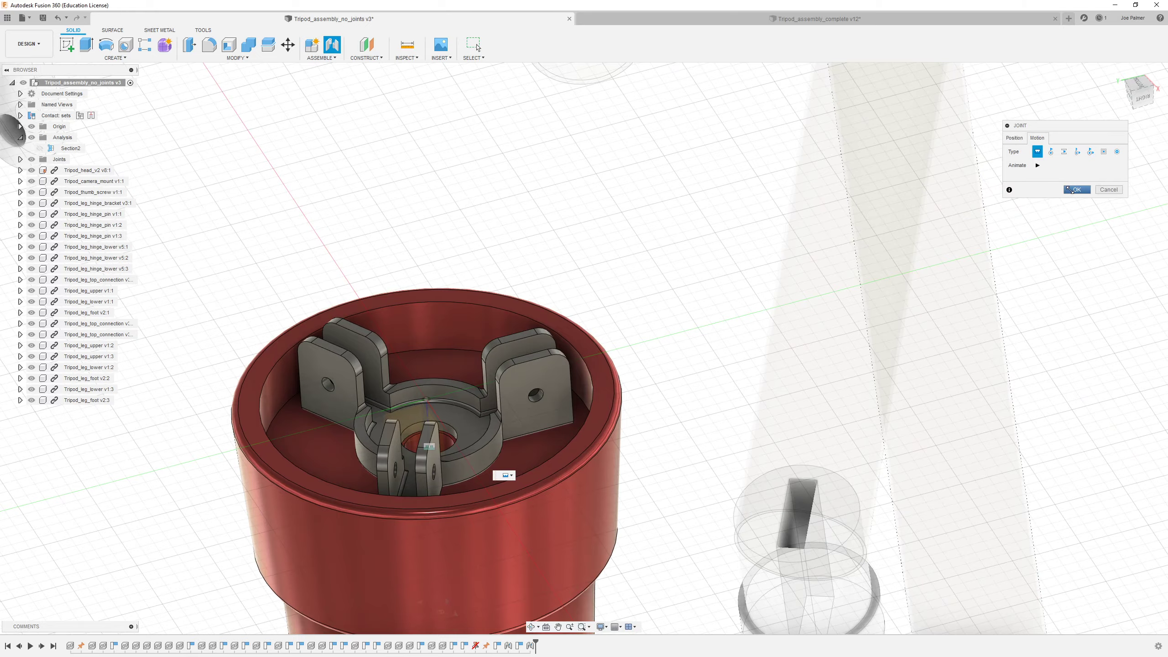
left_click(1071, 190)
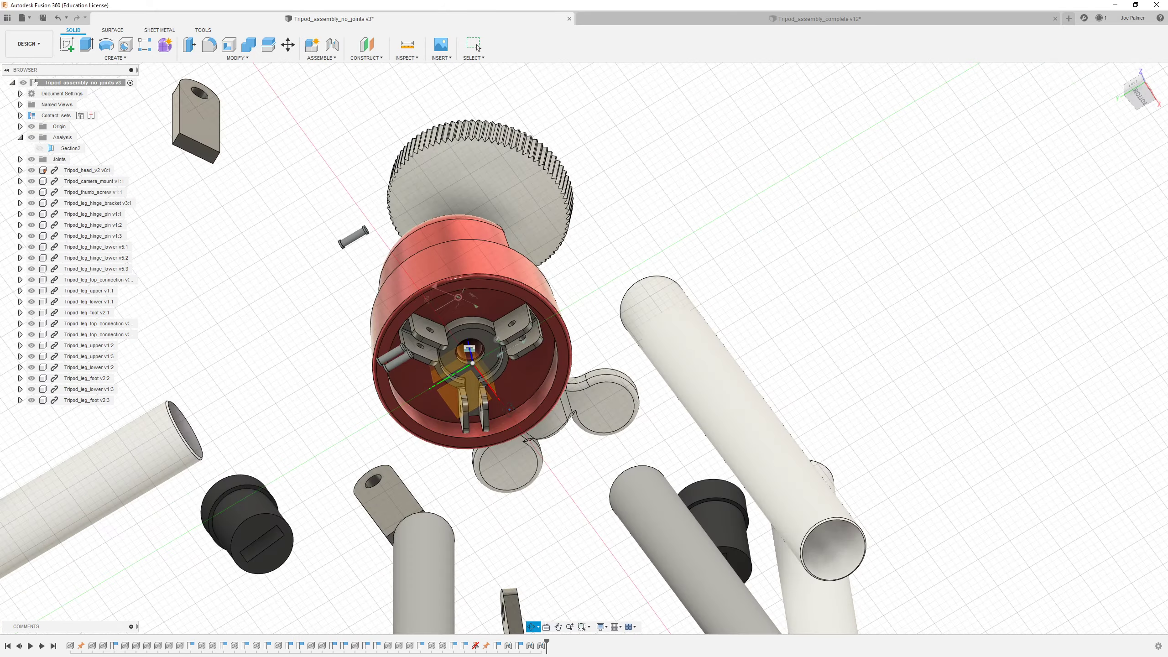
Examine the hinge bracket seated in the tripod head and locate the loose hinge pins around it.
middle_click_drag(509, 408, 514, 436, "shift")
scroll(482, 357, "down", 3)
scroll(481, 358, "up", 4)
middle_click_drag(556, 366, 532, 366, "shift")
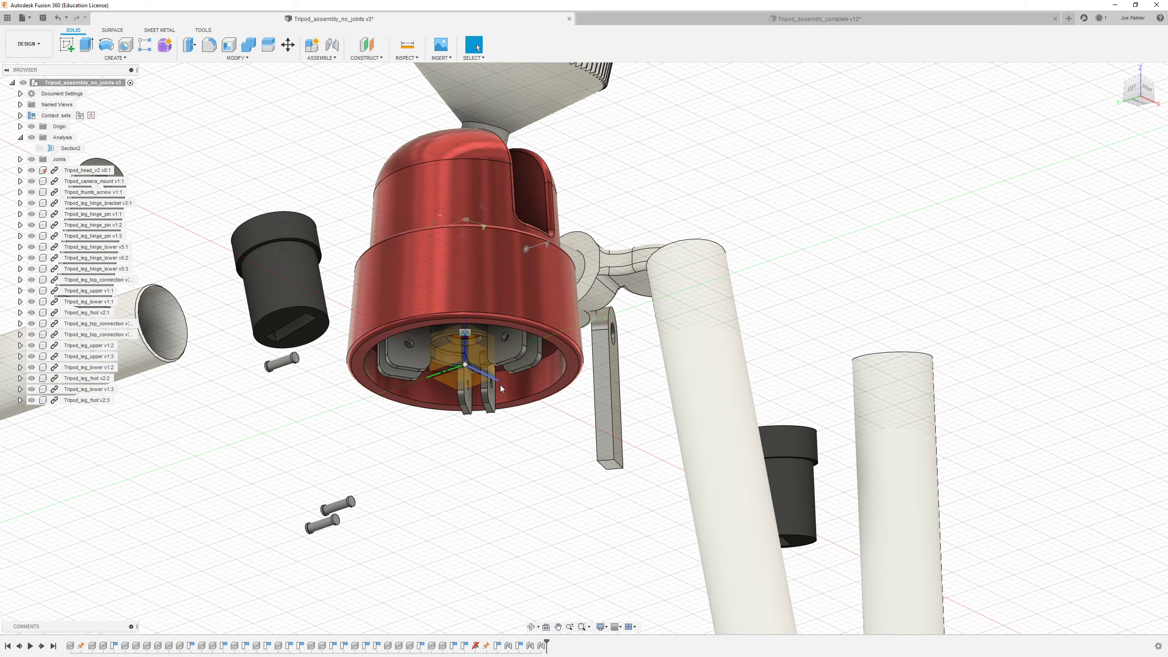
scroll(524, 466, "down", 5)
middle_click_drag(524, 465, 533, 506, "shift")
middle_click_drag(462, 349, 461, 326, "shift")
scroll(462, 326, "up", 5)
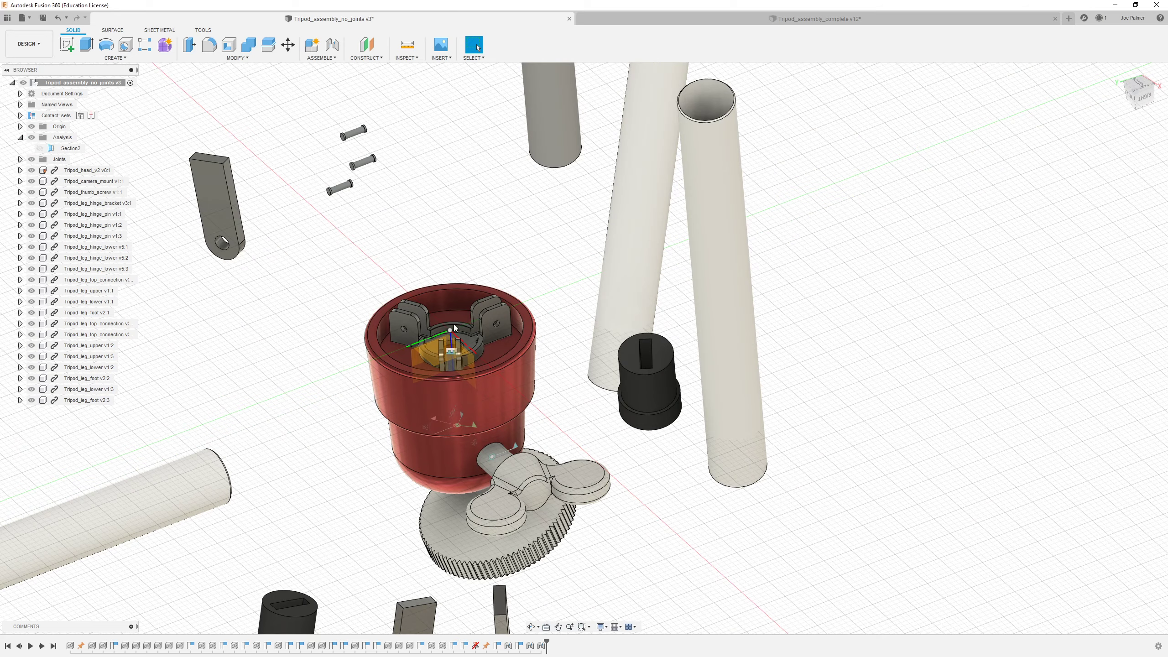
middle_click_drag(359, 238, 436, 214, "shift")
scroll(571, 169, "up", 6)
scroll(435, 214, "down", 3)
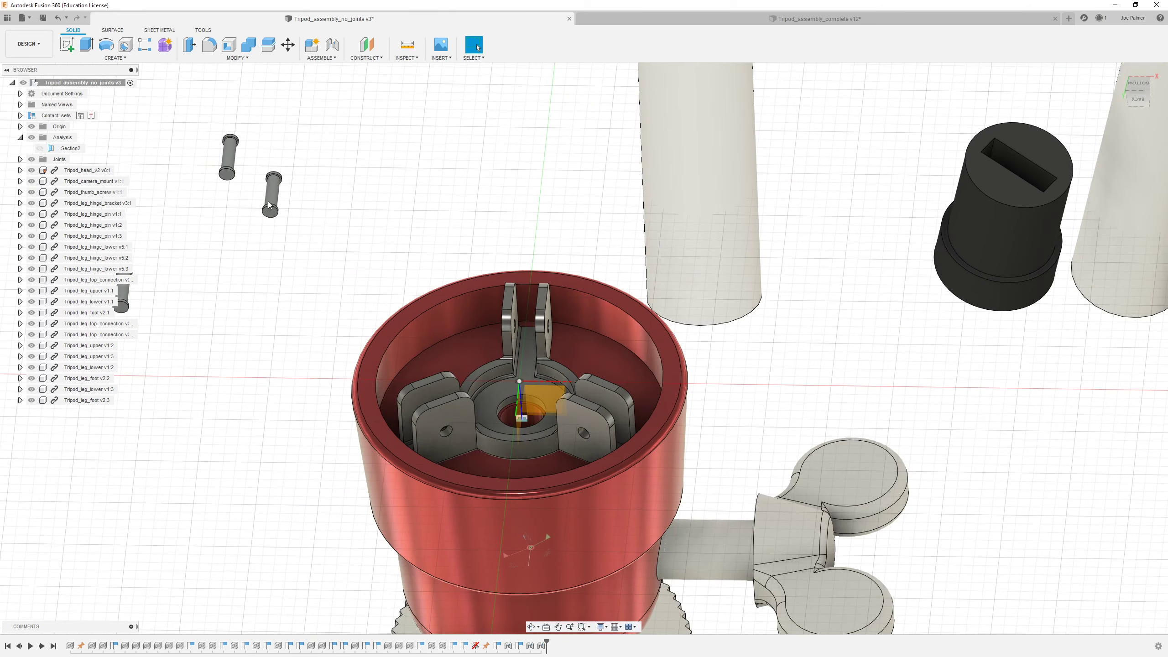
middle_click_drag(368, 190, 332, 185, "shift")
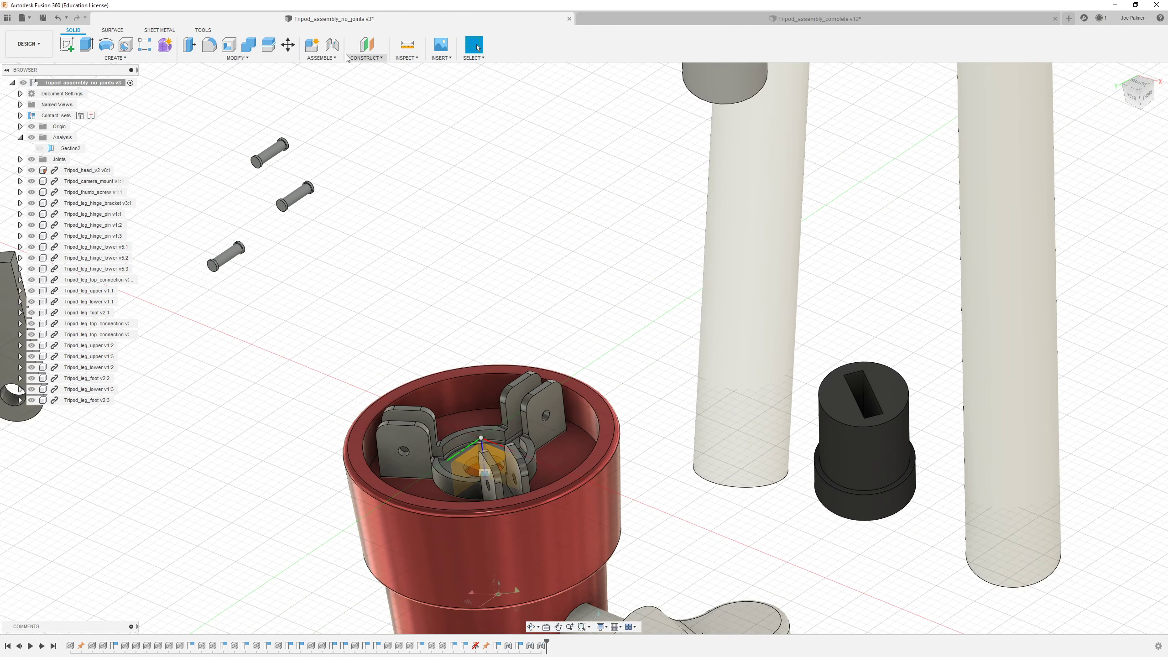
Create a joint from the inner edge of a hinge pin's end cap to the outer hole of a bracket lug.
left_click(322, 57)
left_click(340, 80)
scroll(329, 180, "up", 10)
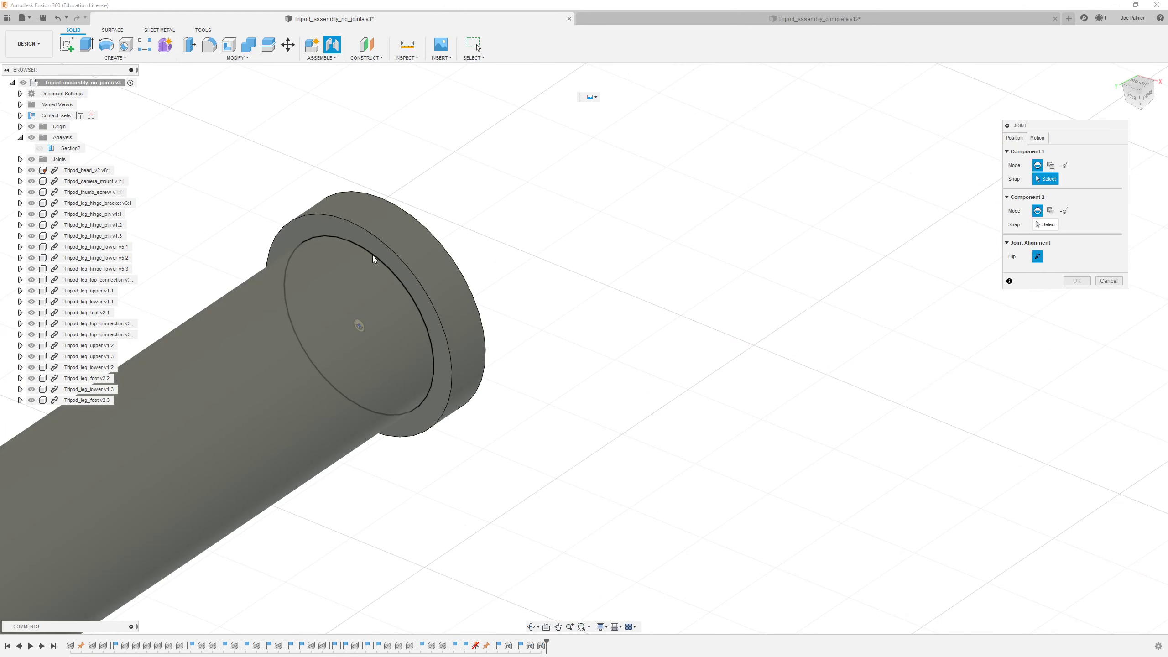
left_click(372, 256)
scroll(340, 266, "down", 10)
scroll(341, 266, "down", 5)
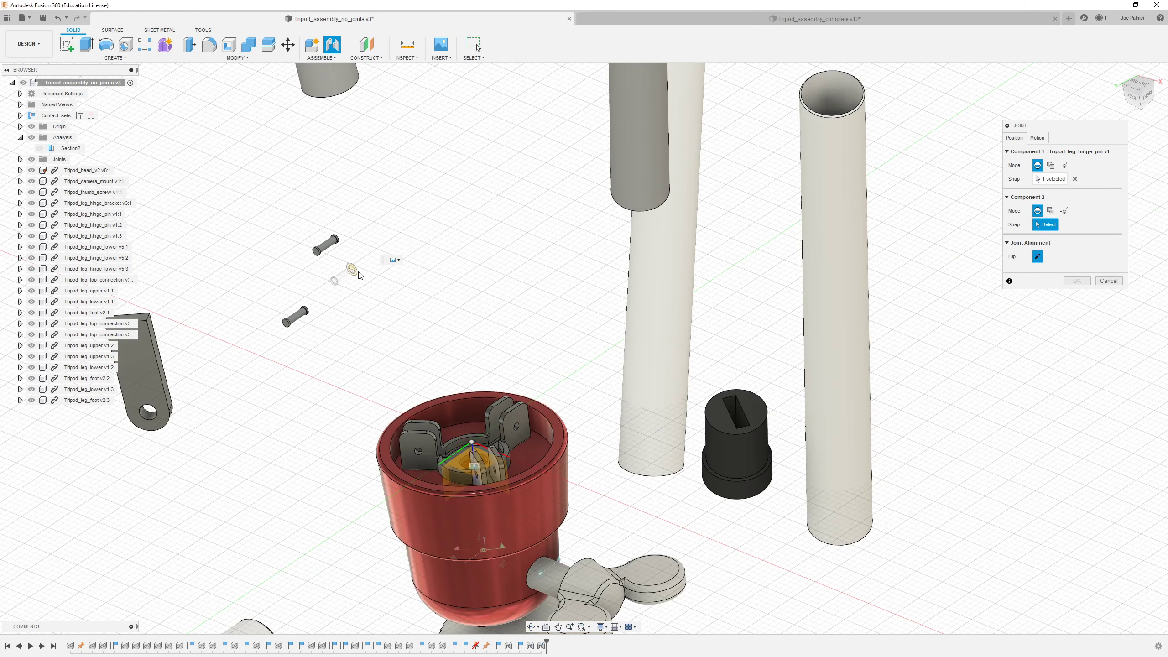
scroll(562, 445, "up", 15)
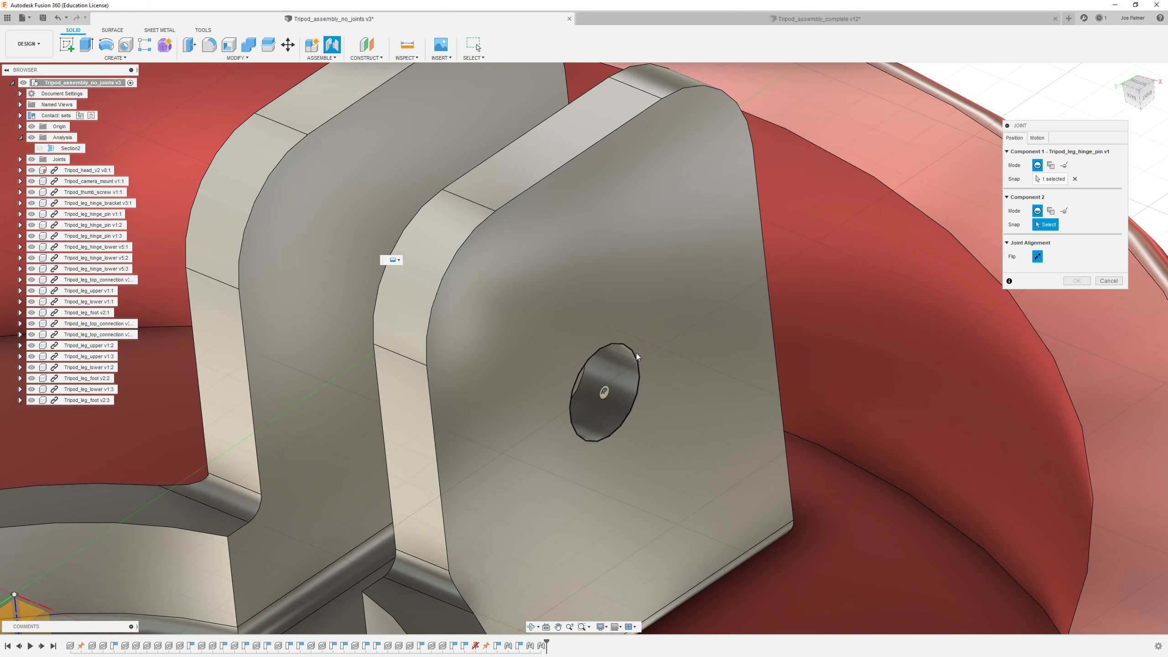
left_click(635, 353)
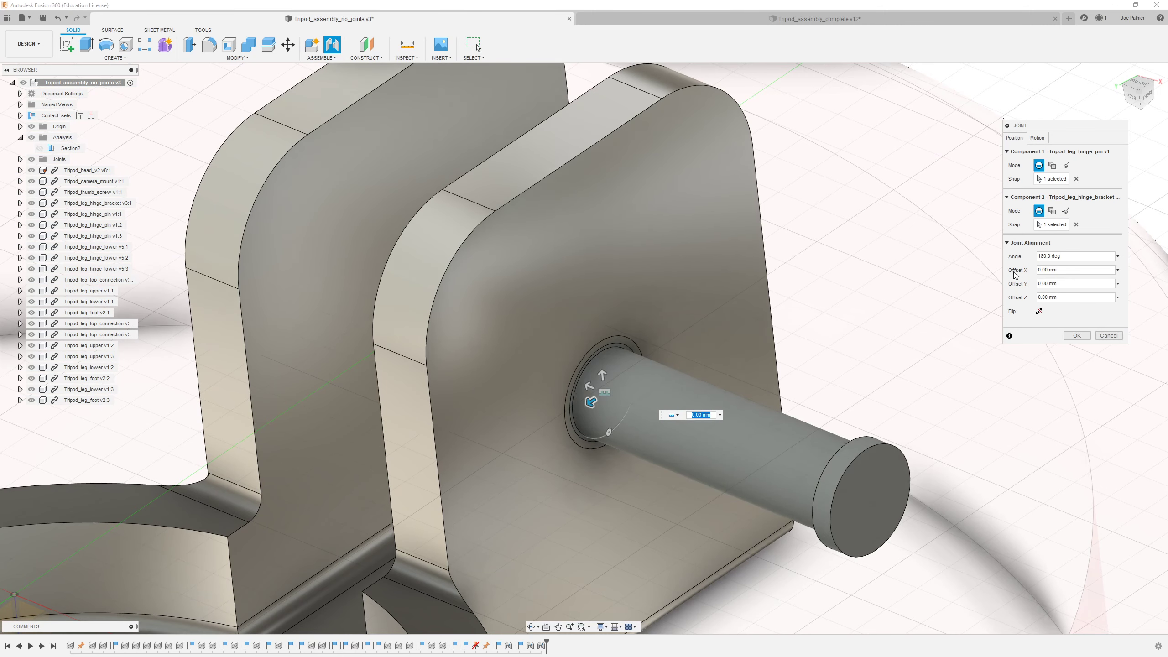
Flip the hinge pin so it runs through both bracket lugs, and accept the joint with Rigid motion.
left_click(1040, 312)
scroll(637, 371, "down", 3)
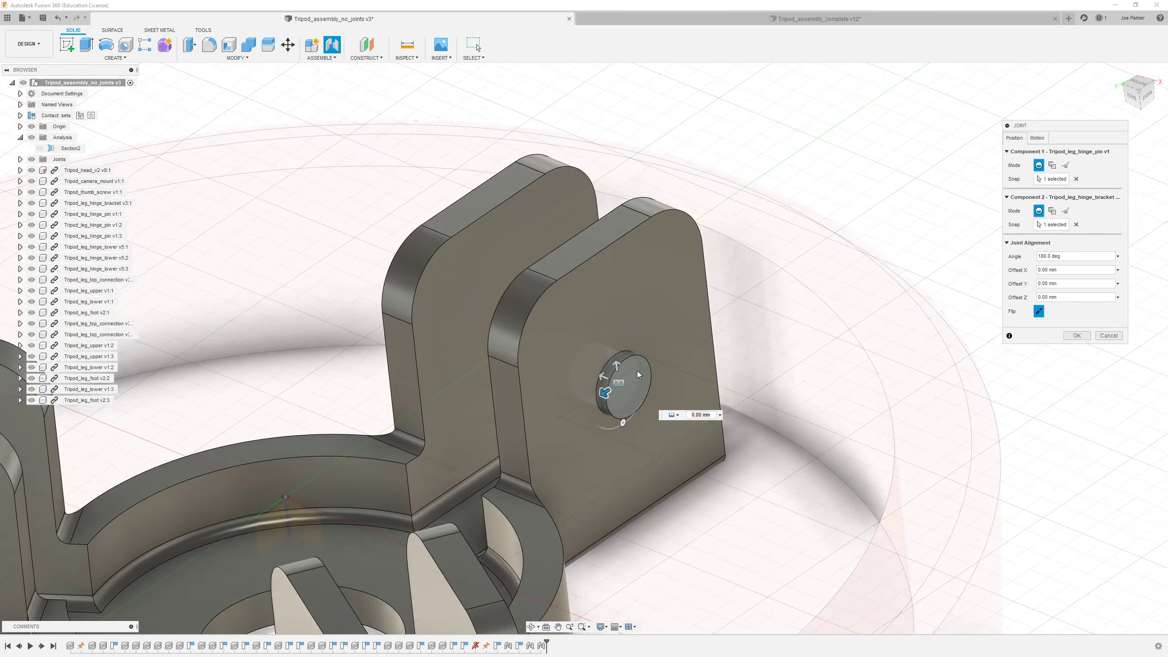
middle_click_drag(636, 370, 650, 340, "shift")
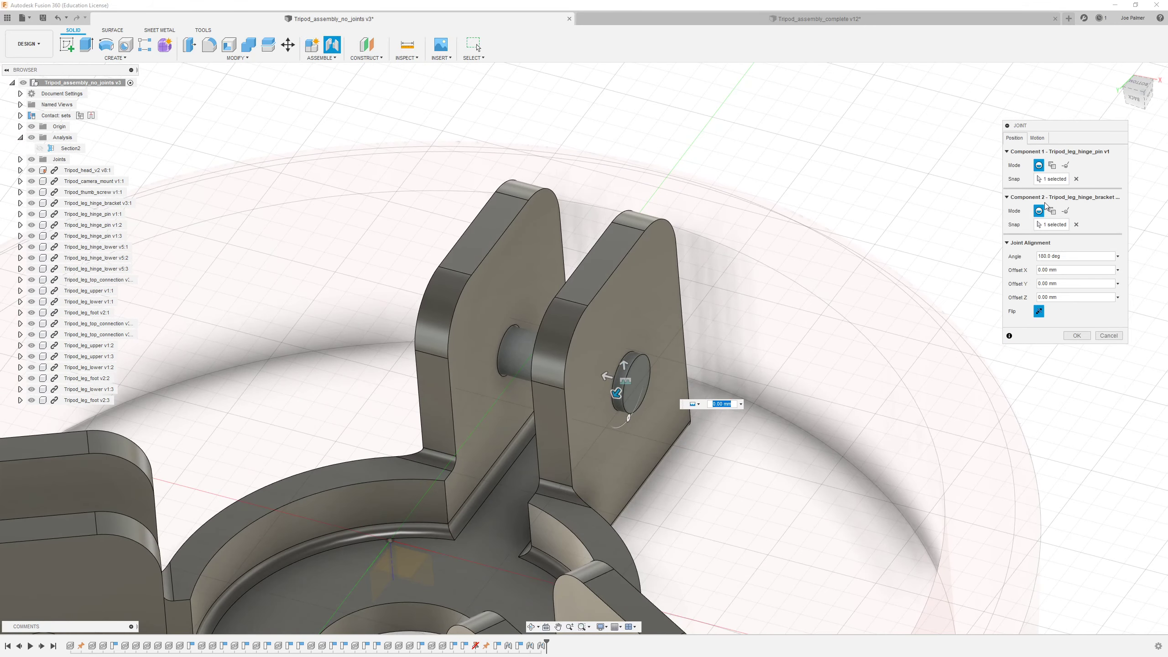
left_click(1037, 138)
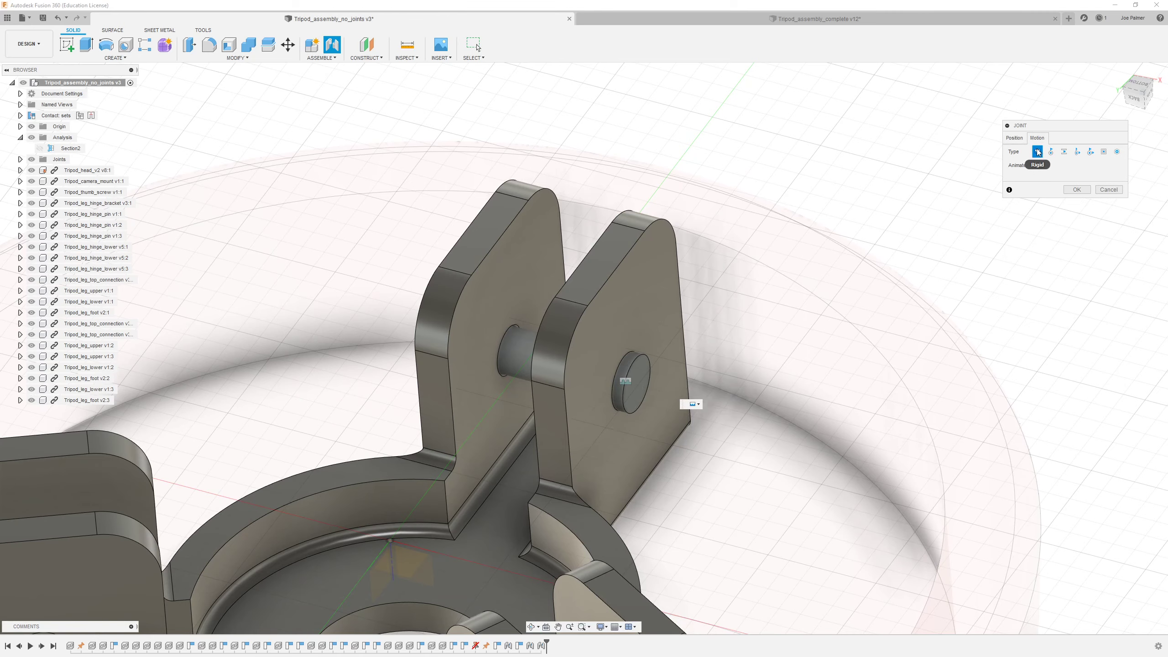
left_click(1073, 190)
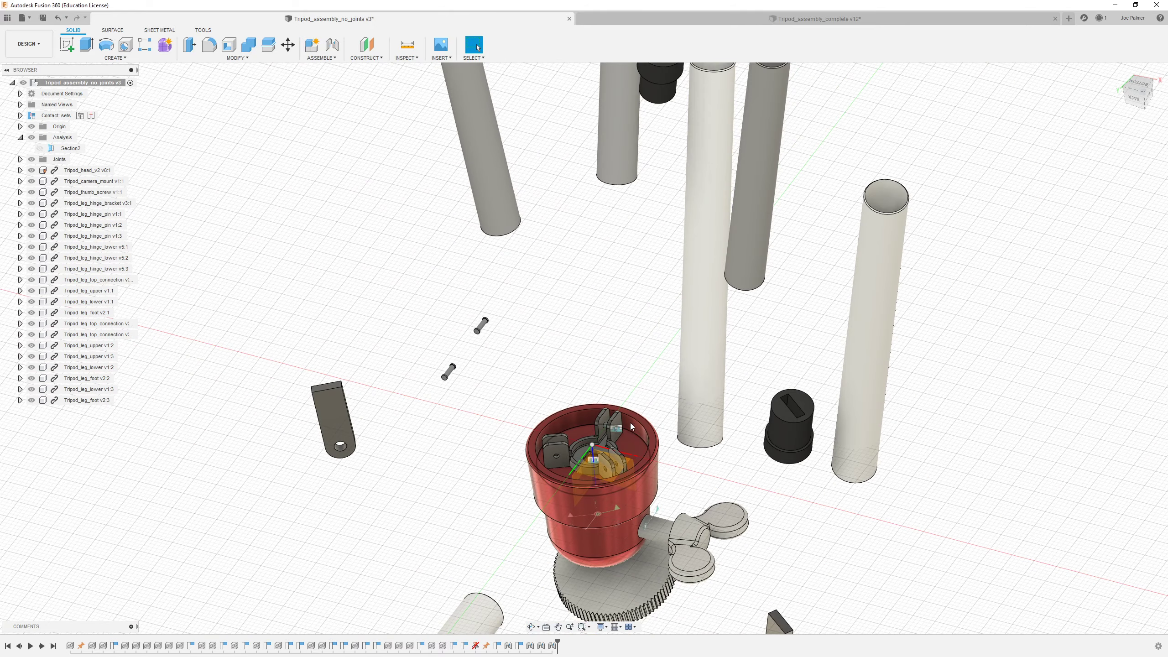
Create a joint from a loose lower leg hinge's hole to the inner hole edge of the bracket lug holding the pin.
middle_click_drag(630, 423, 648, 408, "shift")
scroll(638, 432, "down", 3)
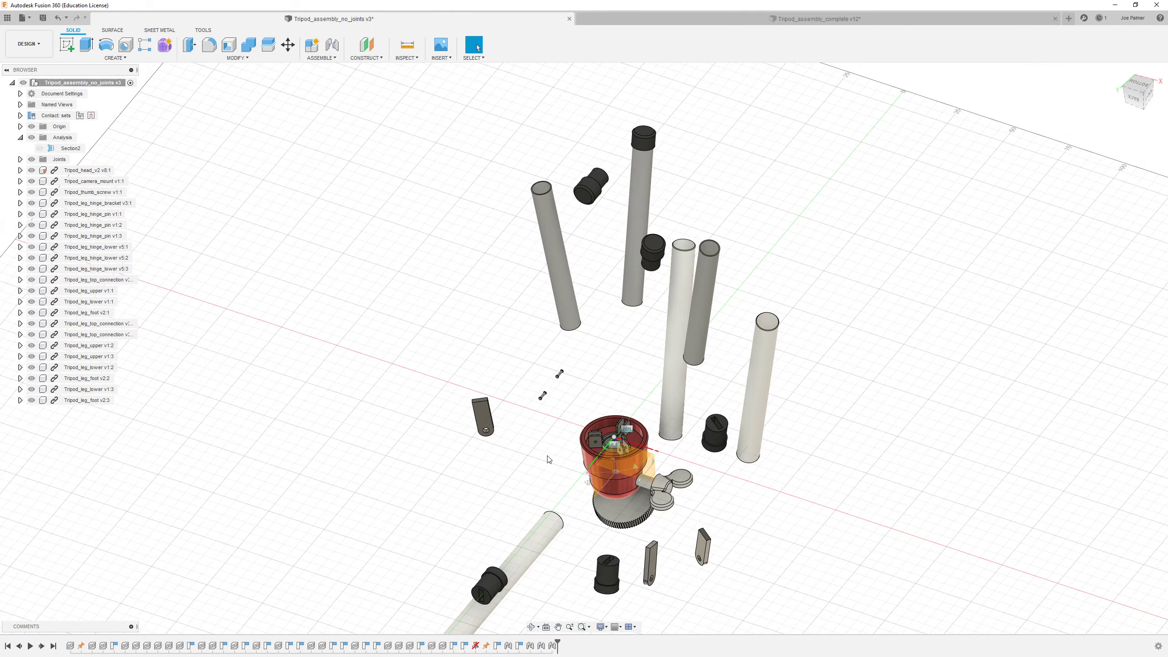
scroll(638, 435, "up", 4)
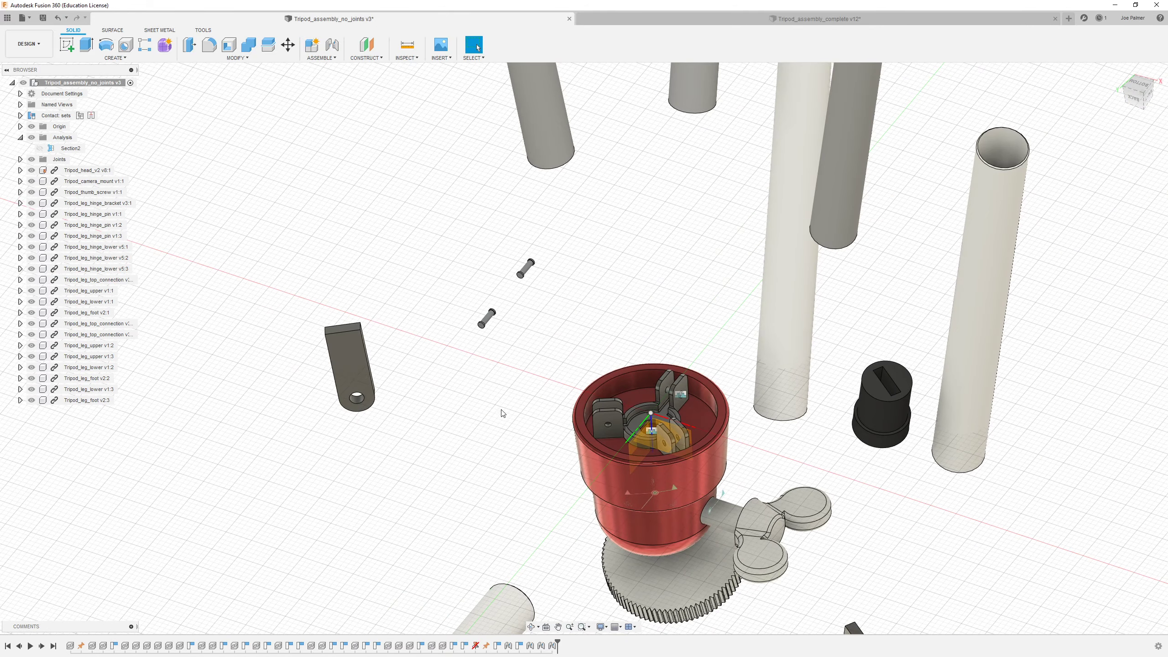
middle_click_drag(503, 412, 462, 365, "shift")
middle_click_drag(357, 476, 374, 483, "shift")
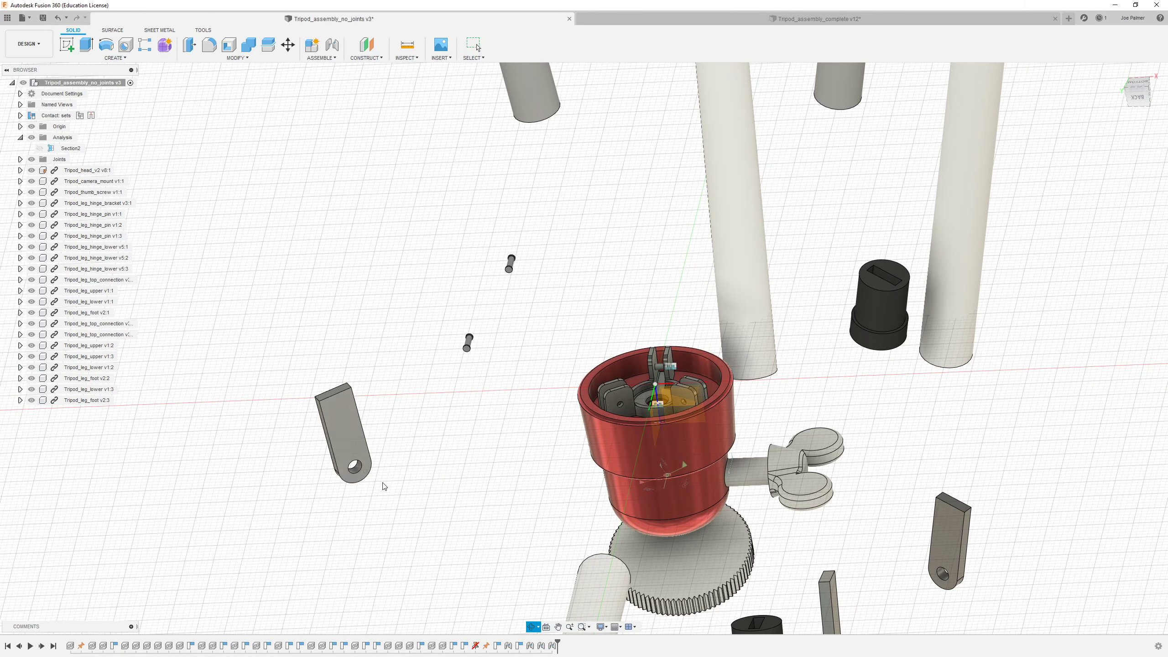
left_click(322, 58)
left_click(325, 79)
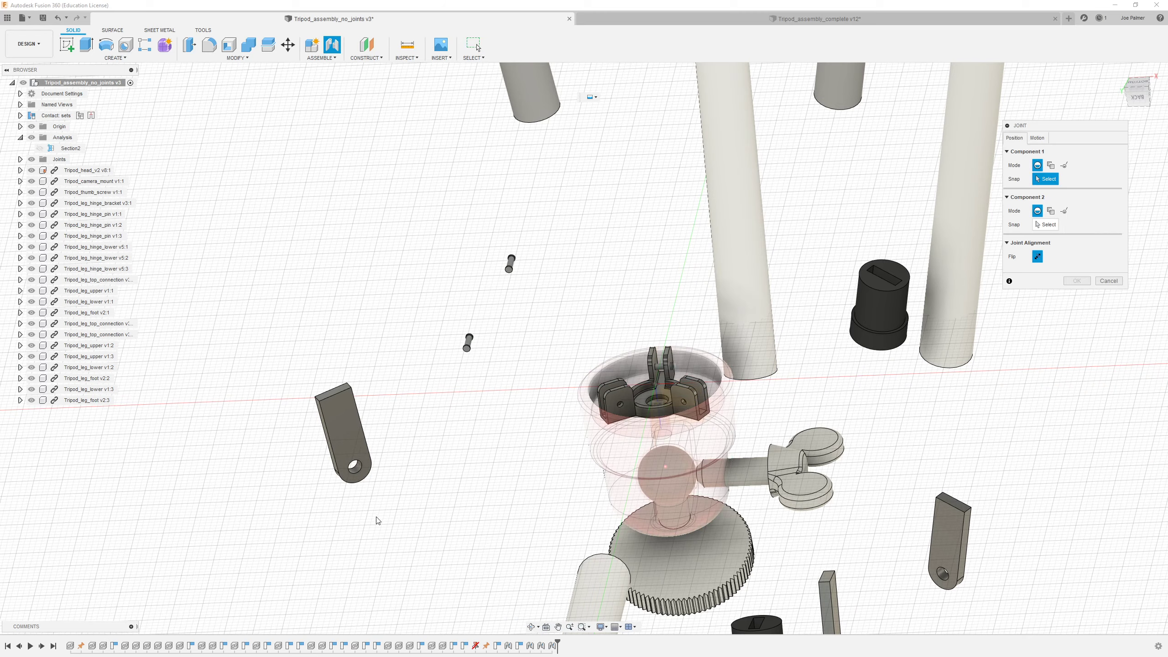
scroll(363, 488, "up", 10)
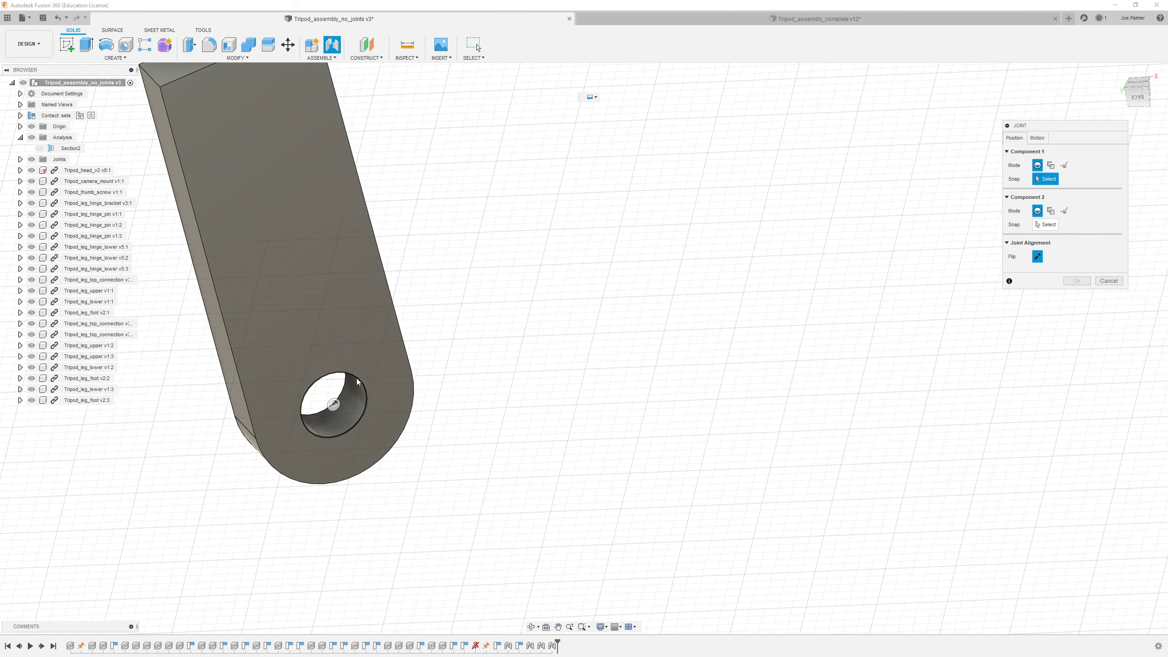
left_click(355, 378)
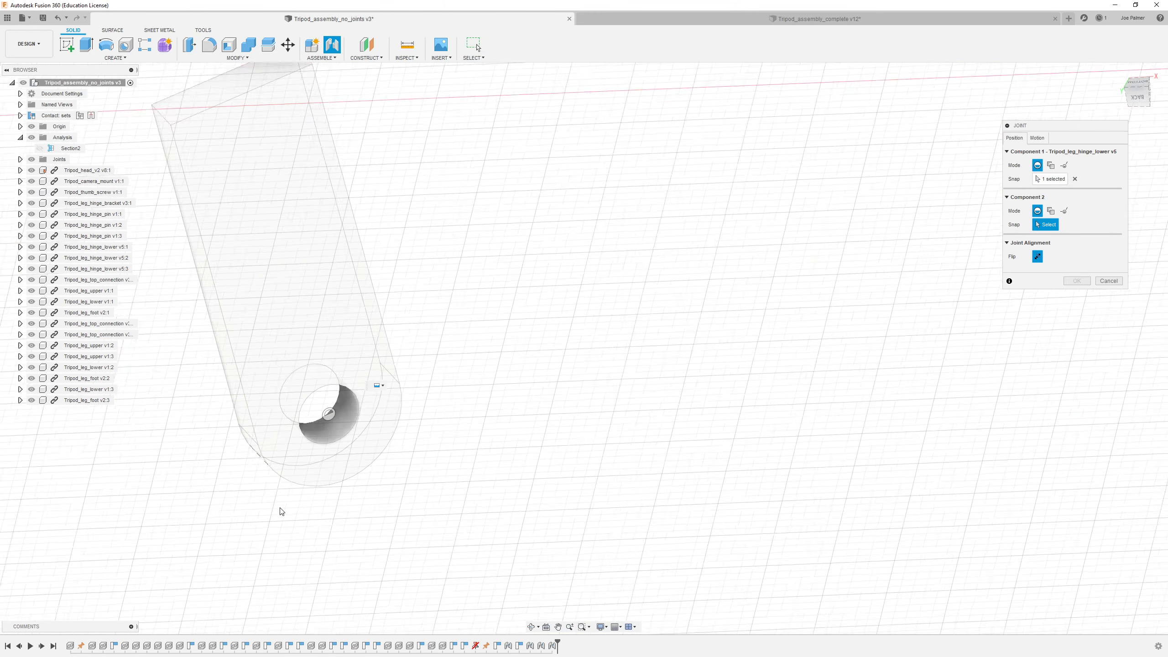
scroll(280, 511, "down", 5)
scroll(731, 359, "up", 10)
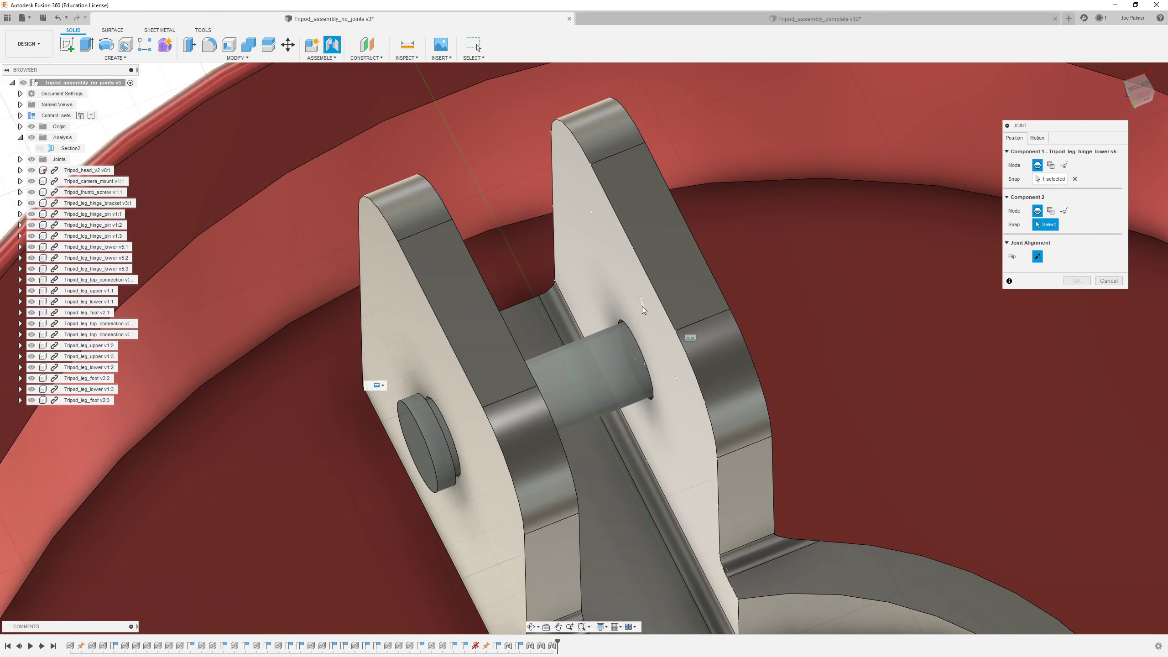
left_click(633, 336)
scroll(618, 536, "down", 10)
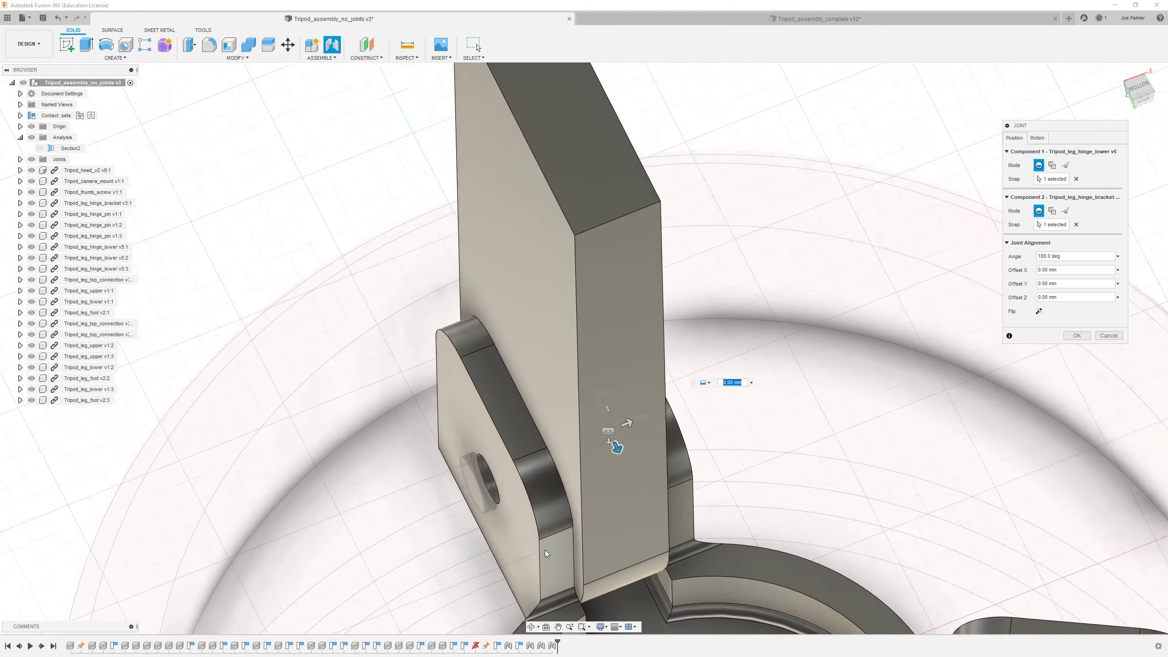
Give the joint between the lower leg hinge and the bracket Revolute motion about the Z axis, and accept it.
middle_click_drag(727, 509, 633, 478, "shift")
scroll(635, 476, "down", 5)
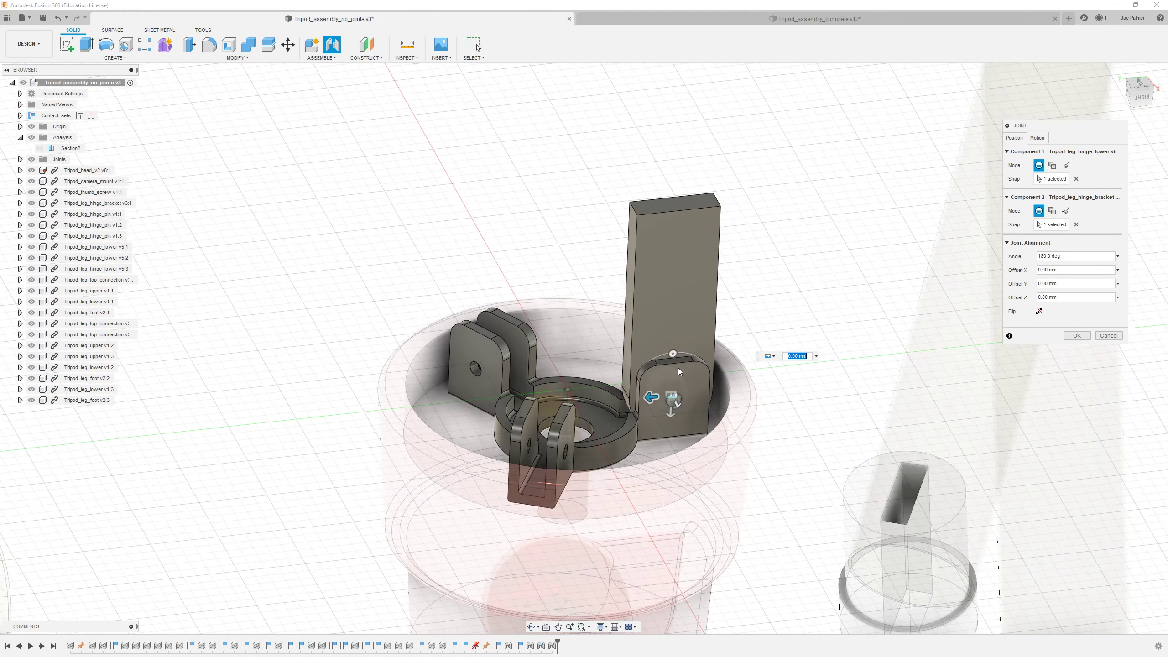
scroll(677, 375, "up", 8)
middle_click_drag(618, 391, 648, 307, "shift")
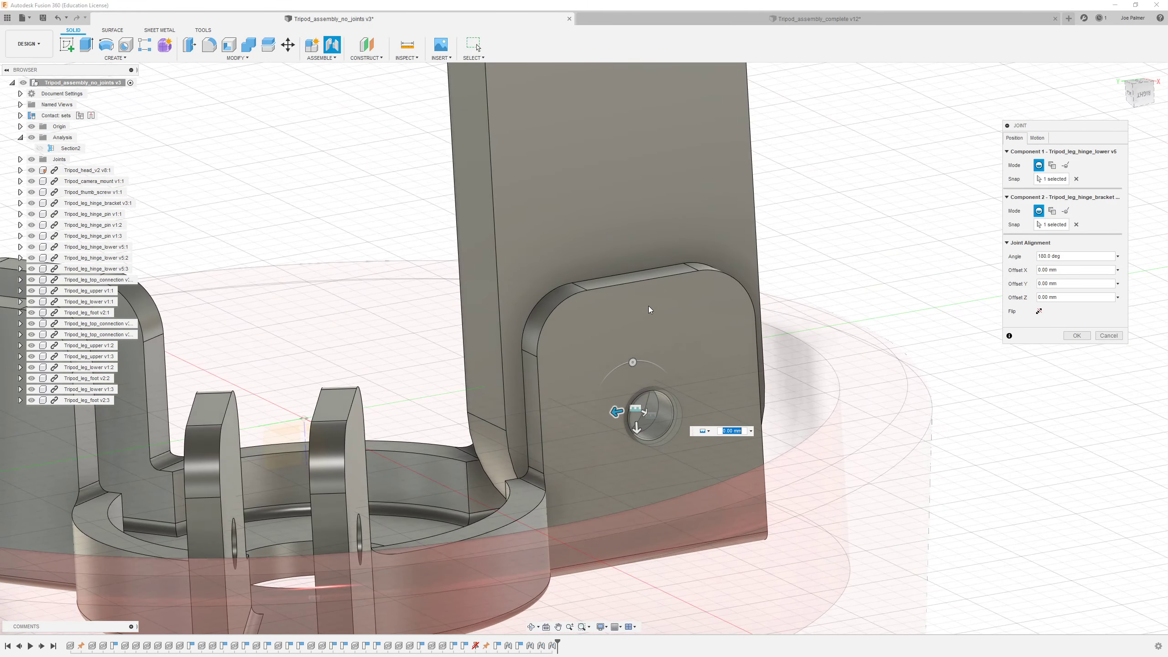
left_click(1037, 138)
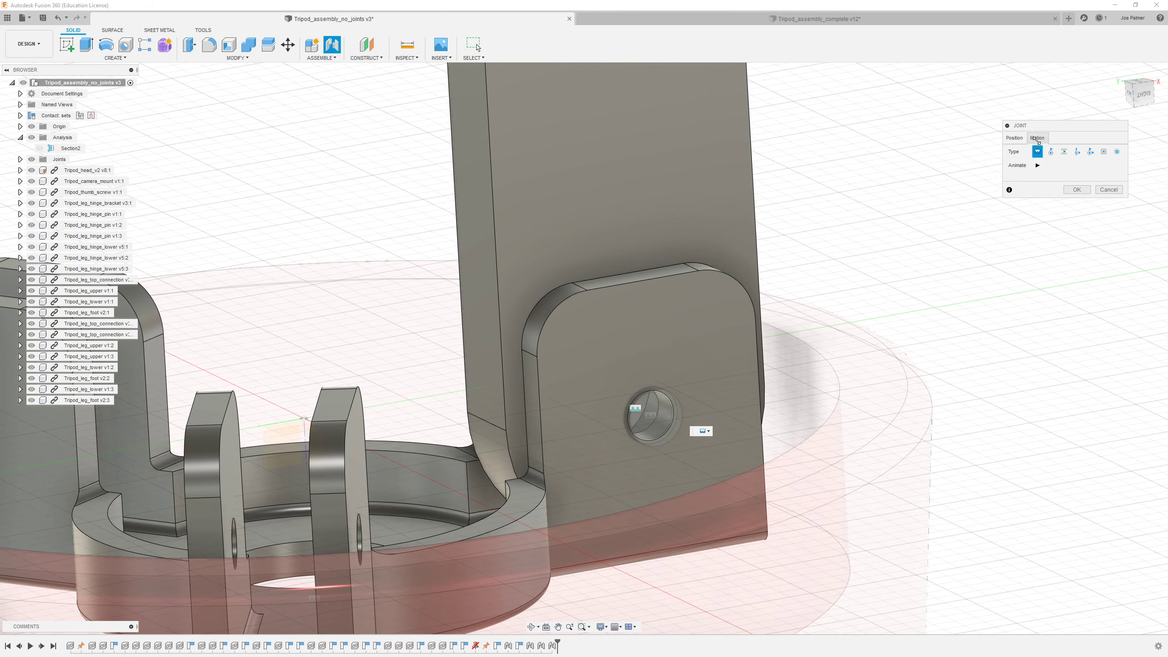
left_click(1050, 151)
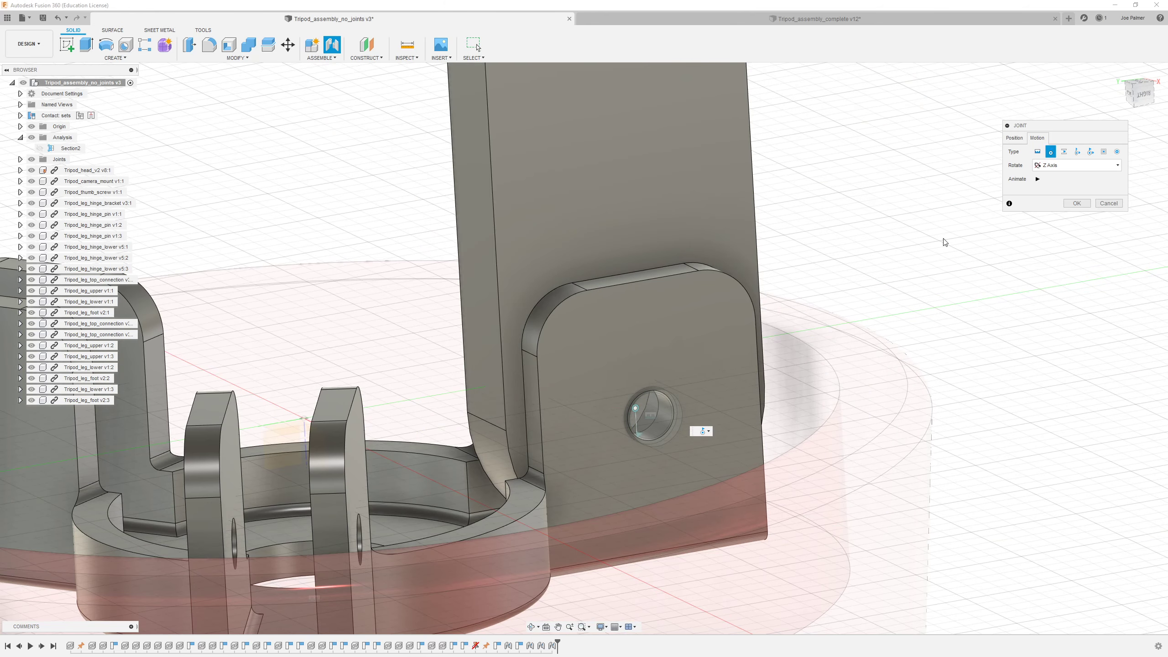
left_click(1074, 204)
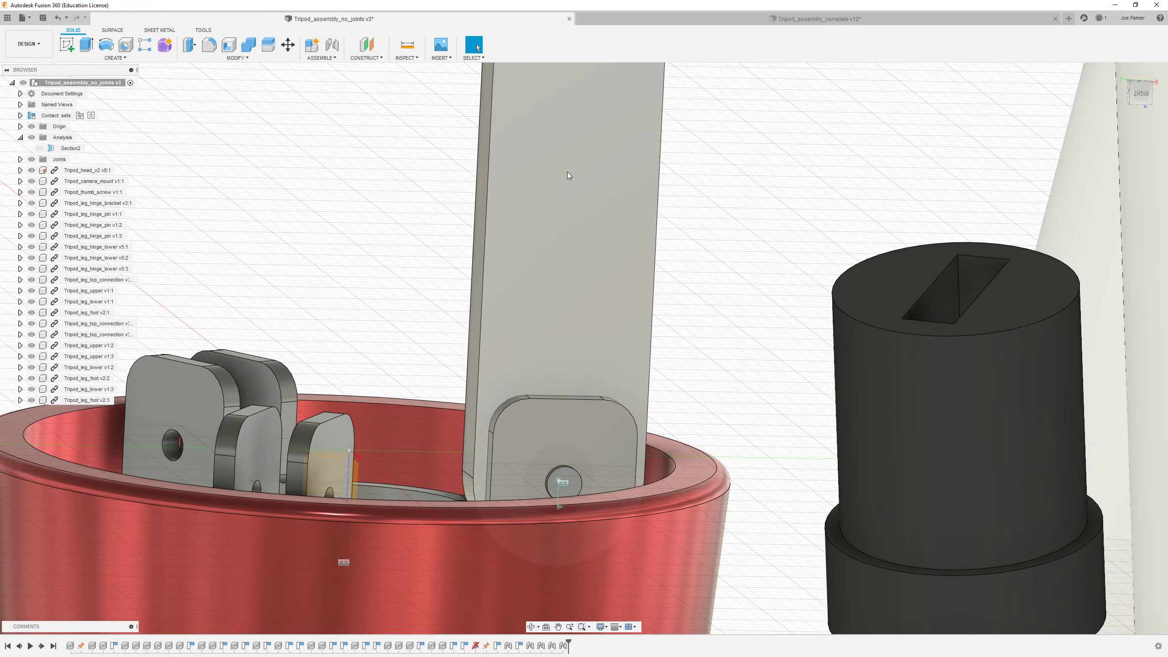
Swing the attached lower leg hinge about its pin to test the revolute joint.
left_click_drag(567, 171, 570, 219)
scroll(527, 385, "down", 4)
scroll(527, 385, "down", 4)
middle_click_drag(508, 342, 551, 331, "shift")
scroll(538, 294, "up", 4)
middle_click_drag(646, 430, 615, 423, "shift")
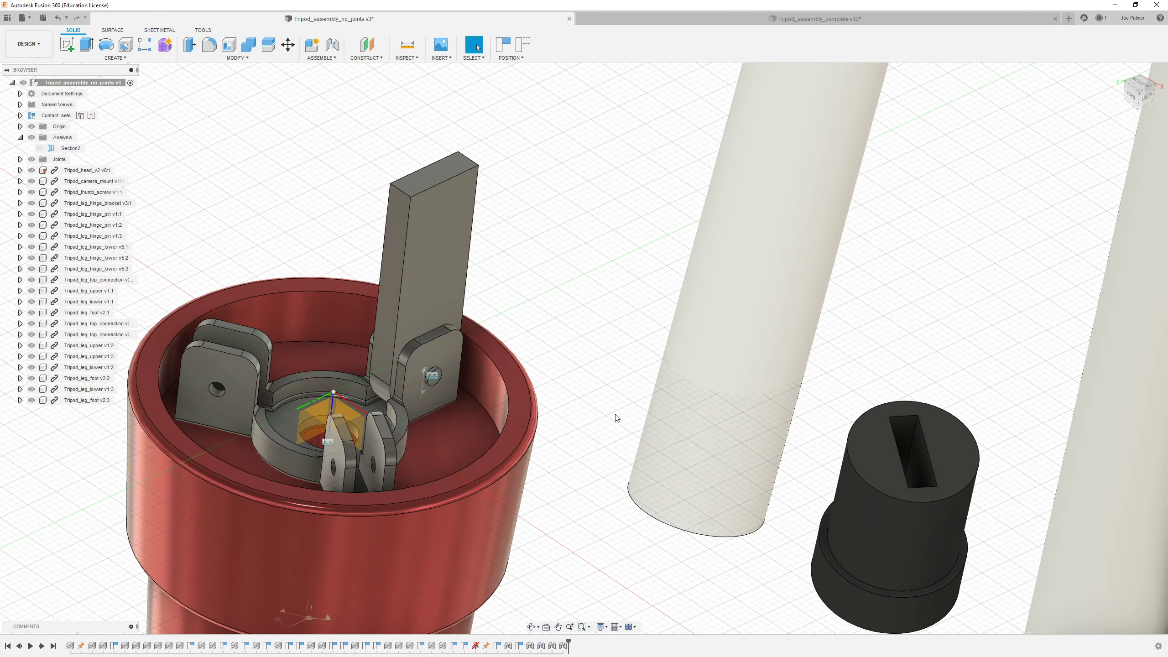
Start a new joint for the leg top connection, capturing the swung hinge's current position.
scroll(644, 418, "down", 5)
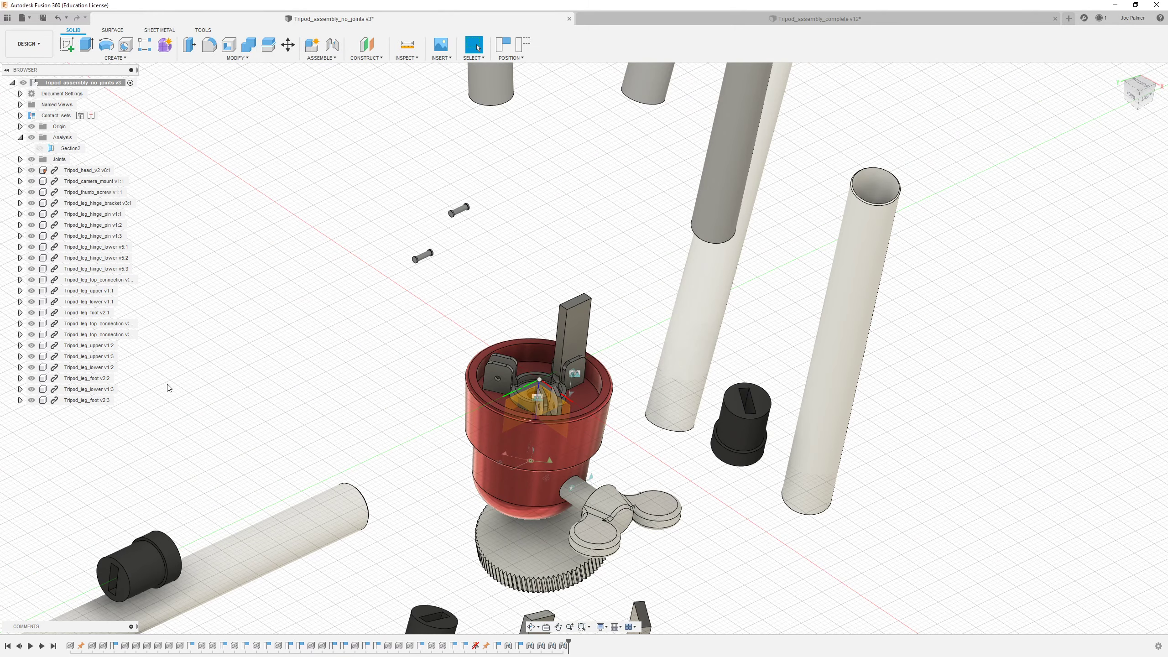
scroll(652, 433, "down", 3)
middle_click_drag(621, 417, 703, 427, "shift")
scroll(697, 327, "up", 5)
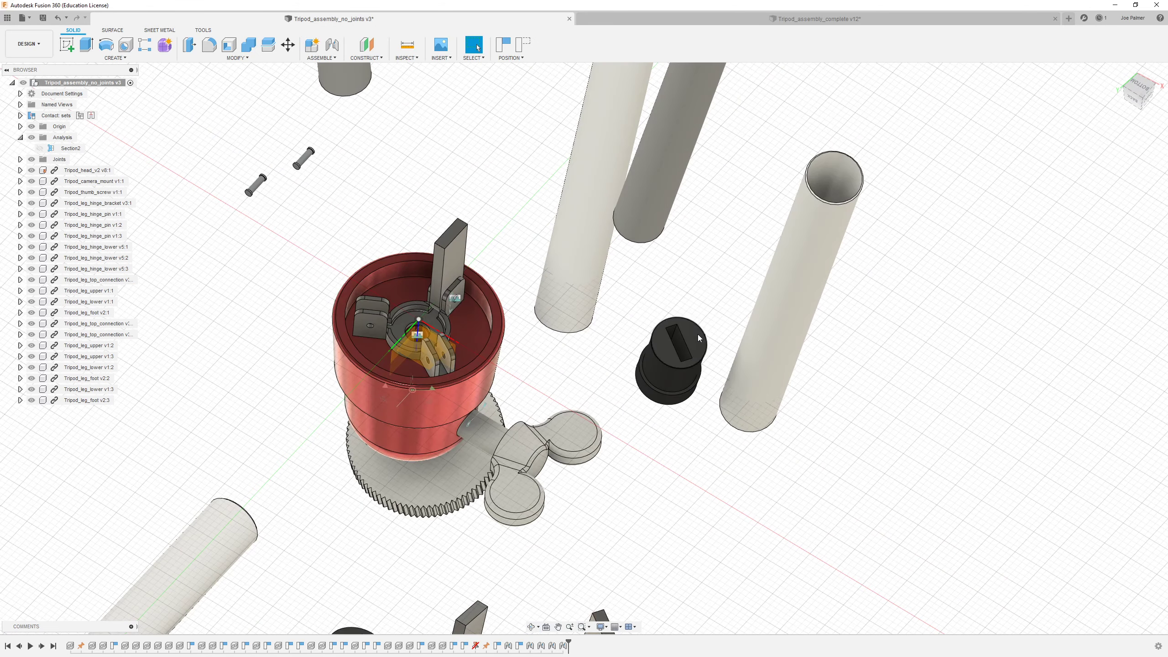
scroll(592, 385, "down", 3)
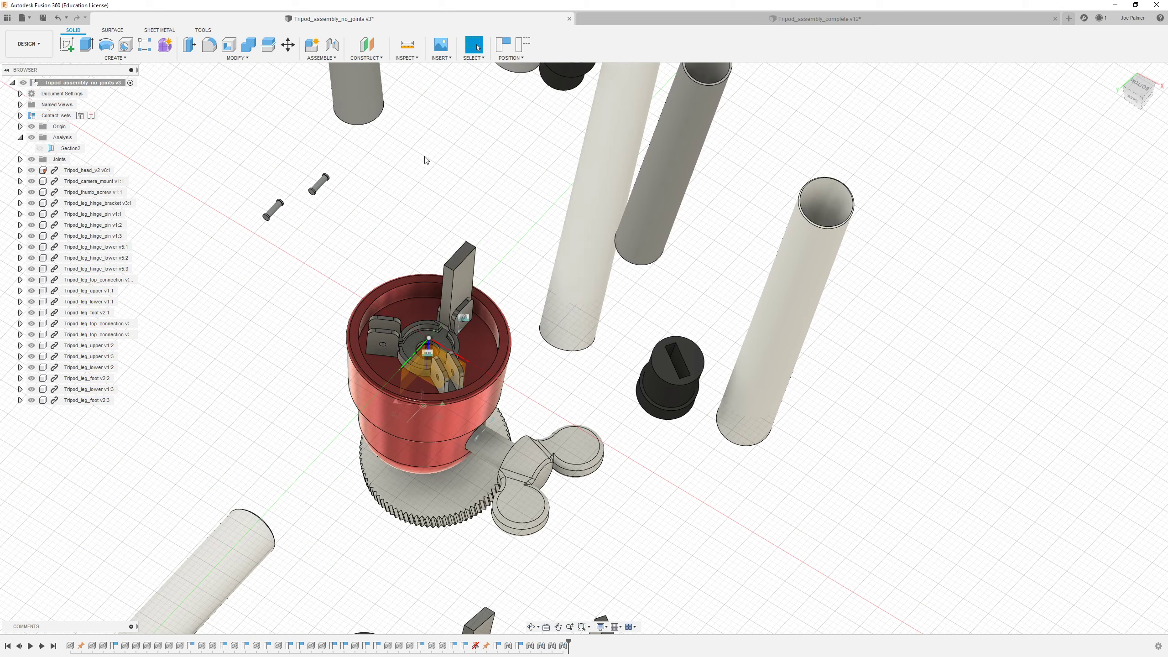
left_click(322, 57)
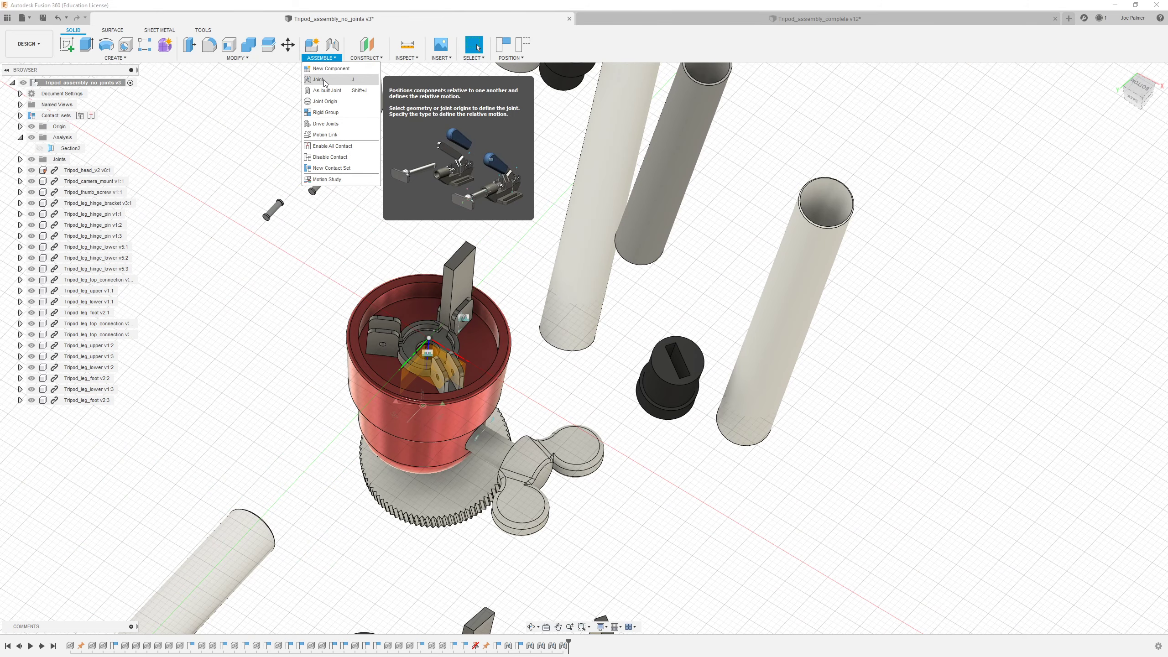
left_click(328, 79)
left_click(619, 333)
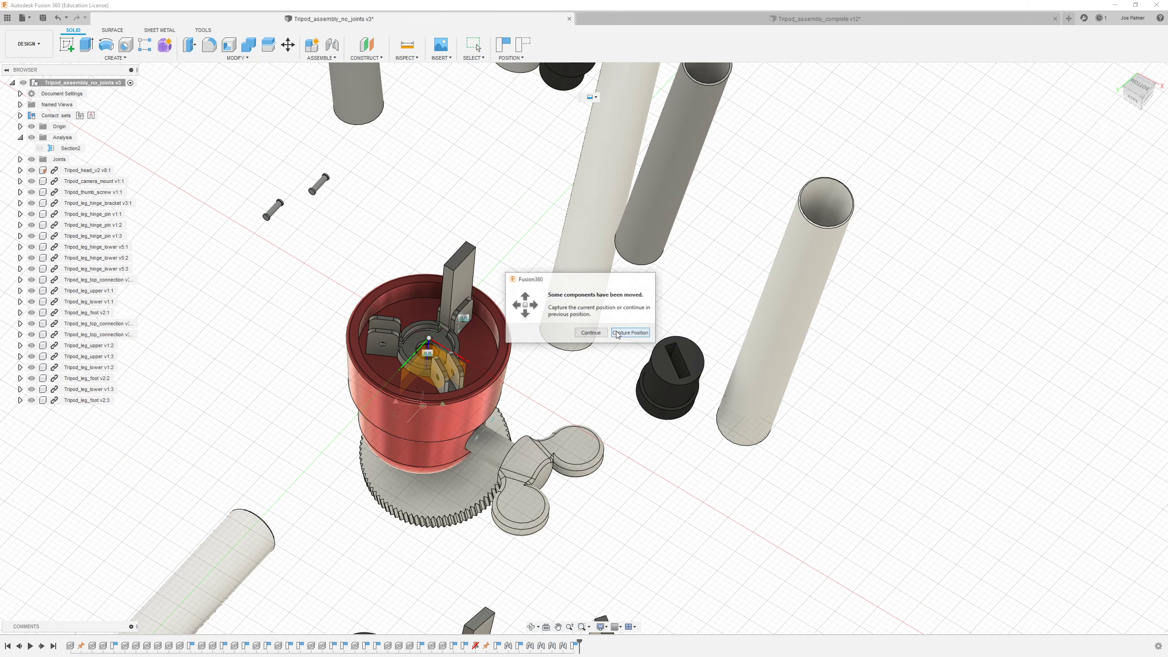
Join the centre of the lower leg hinge's free end face to the centre of the slot in a leg top connection.
scroll(501, 294, "up", 8)
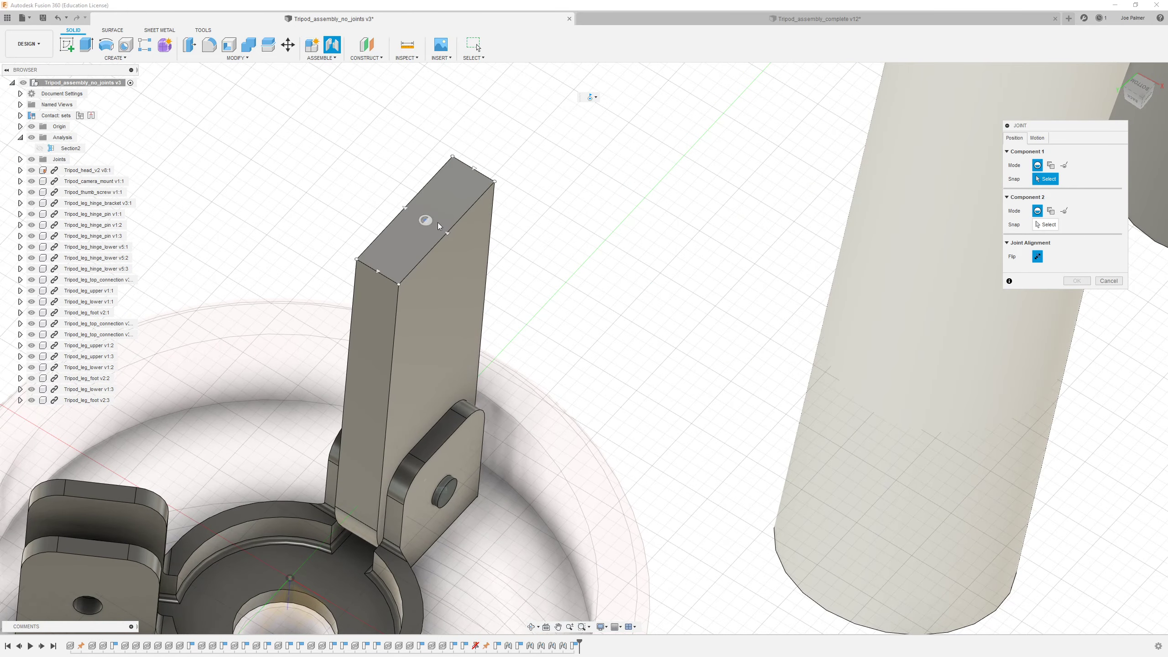
scroll(362, 270, "down", 5)
scroll(745, 375, "up", 3)
scroll(744, 375, "up", 2)
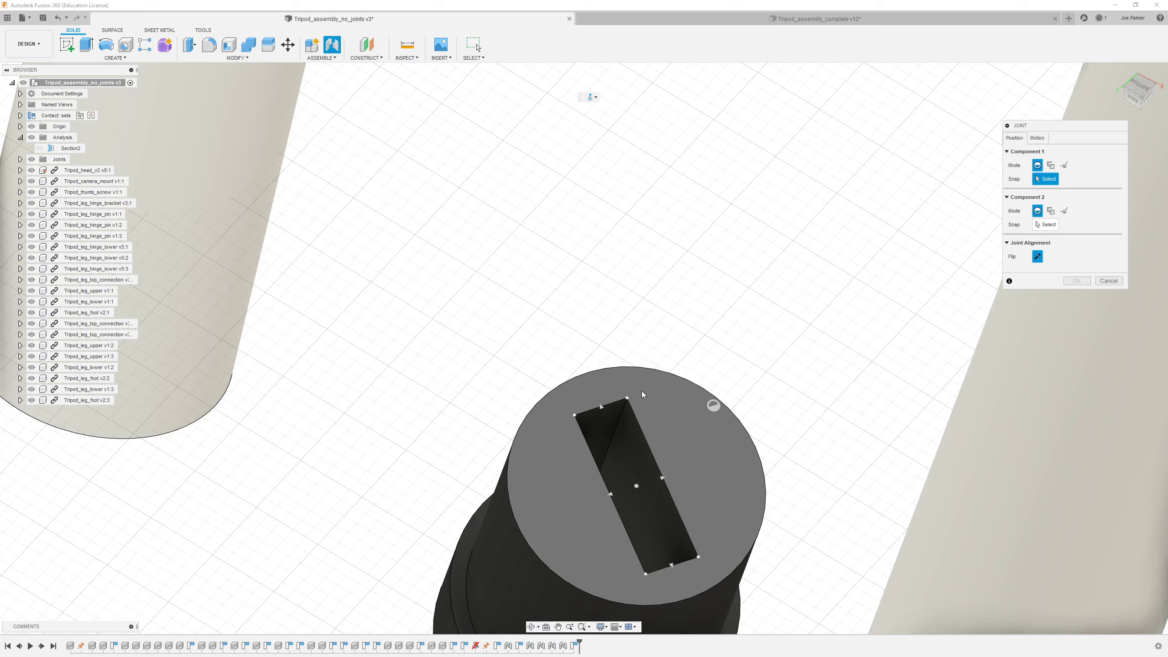
scroll(688, 413, "down", 4)
scroll(282, 233, "up", 2)
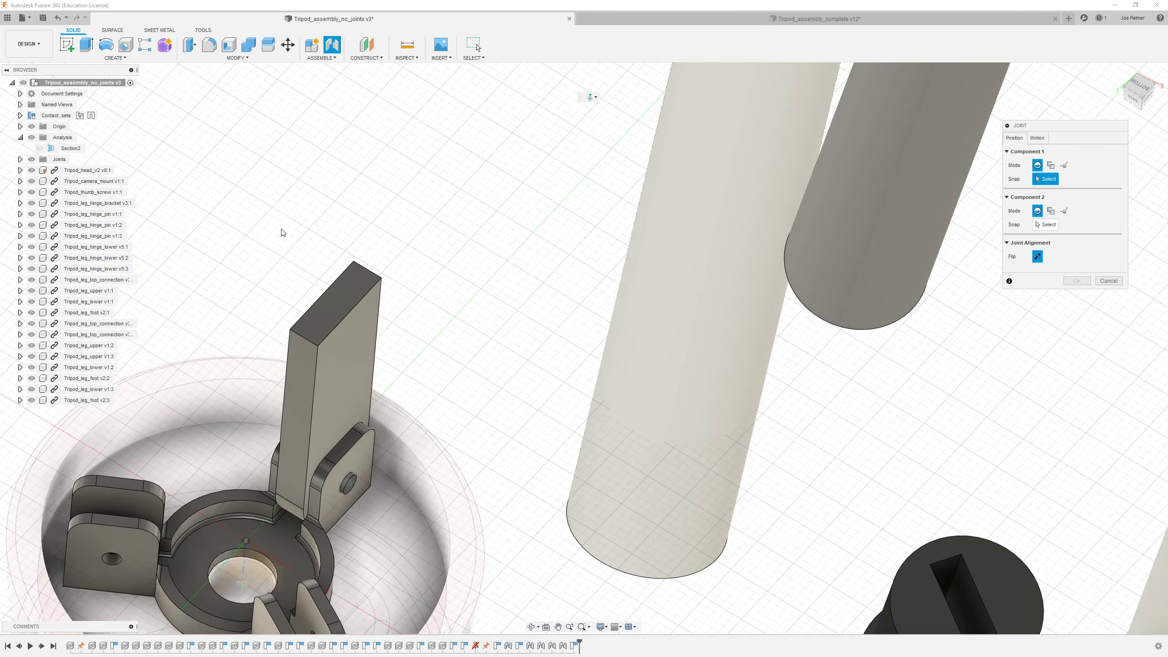
scroll(282, 232, "up", 3)
left_click(375, 358)
scroll(352, 264, "down", 5)
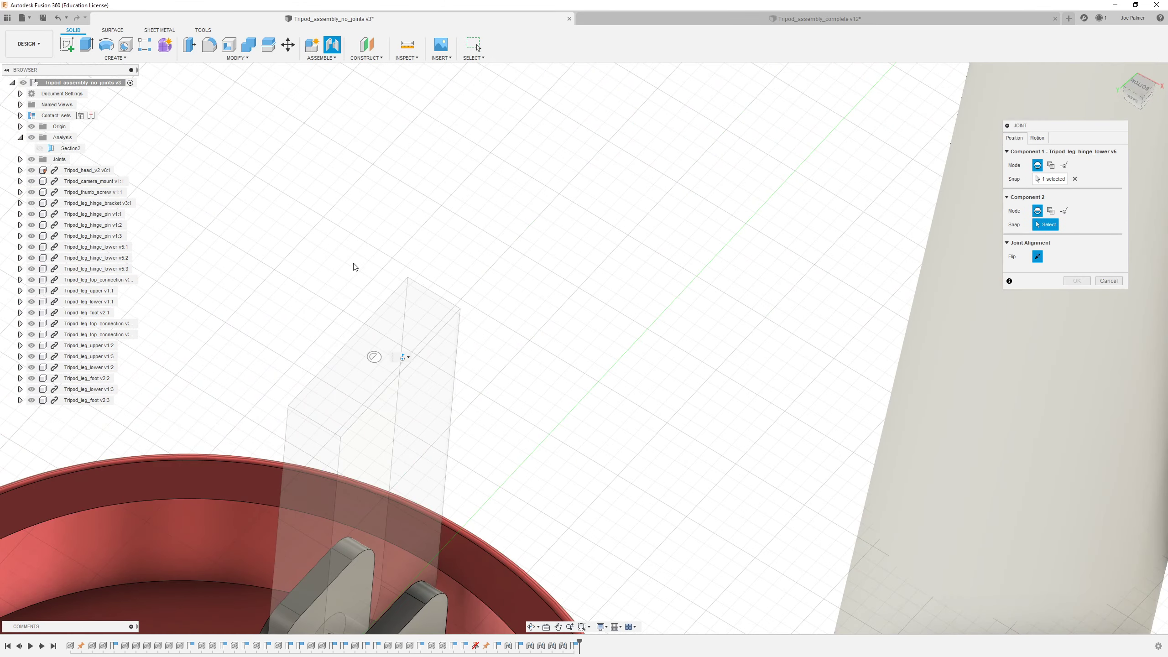
scroll(562, 356, "up", 5)
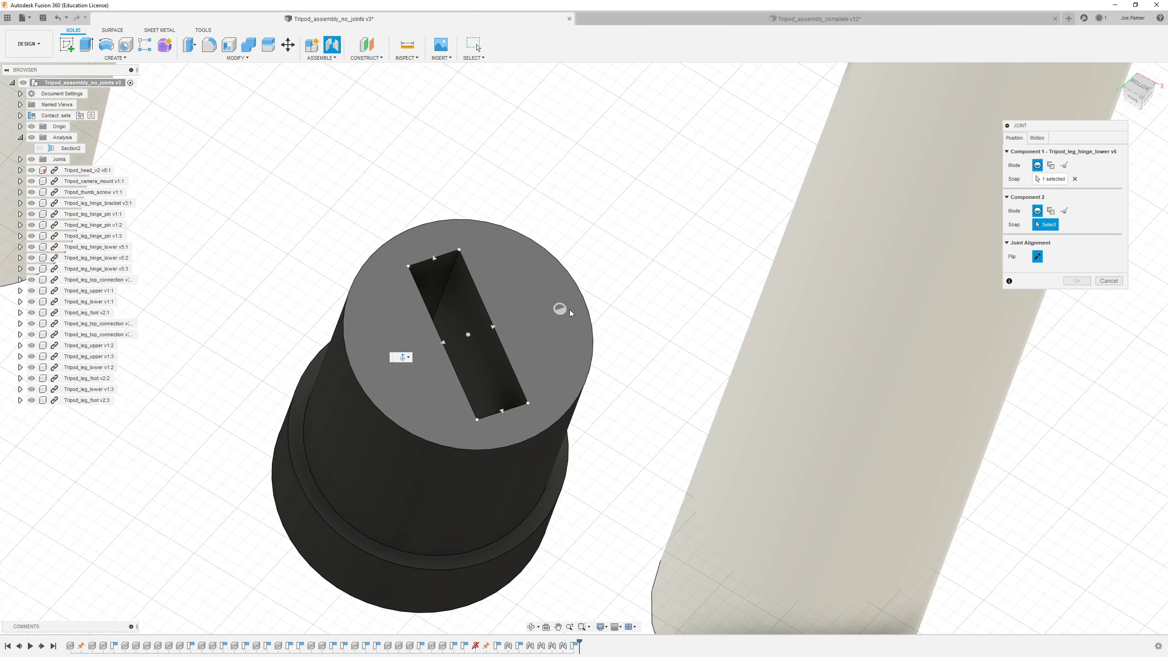
left_click(489, 290)
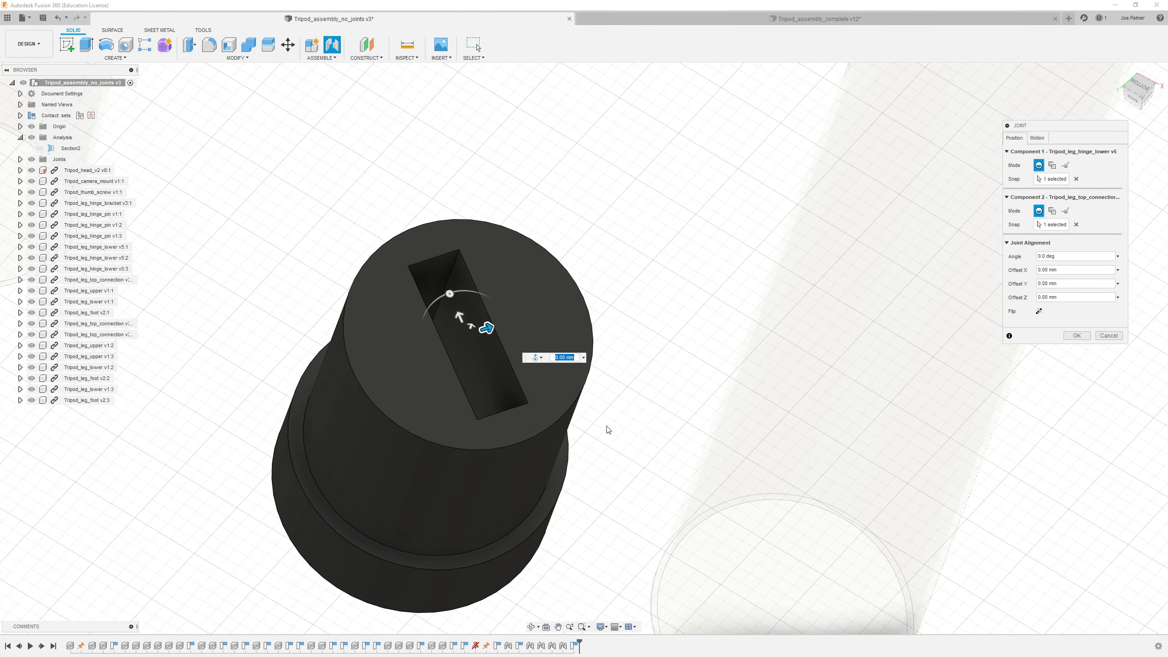
Set the motion of the joint between the hinge and the top connection to Rigid.
scroll(626, 409, "down", 5)
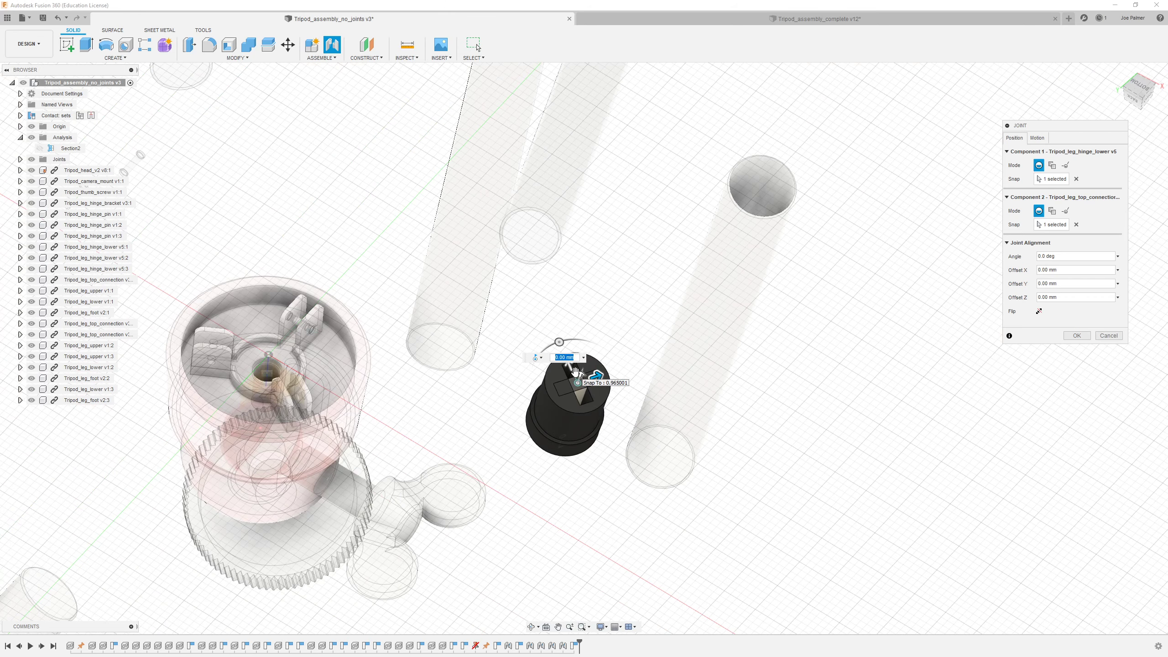
scroll(430, 380, "up", 1)
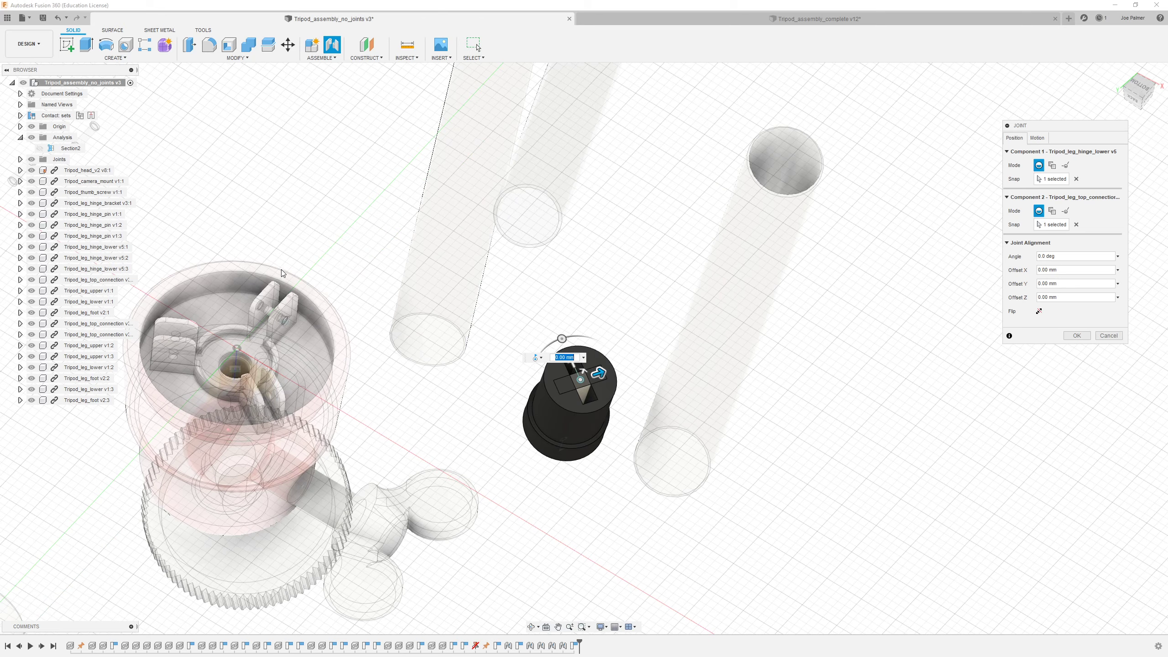
scroll(607, 395, "up", 3)
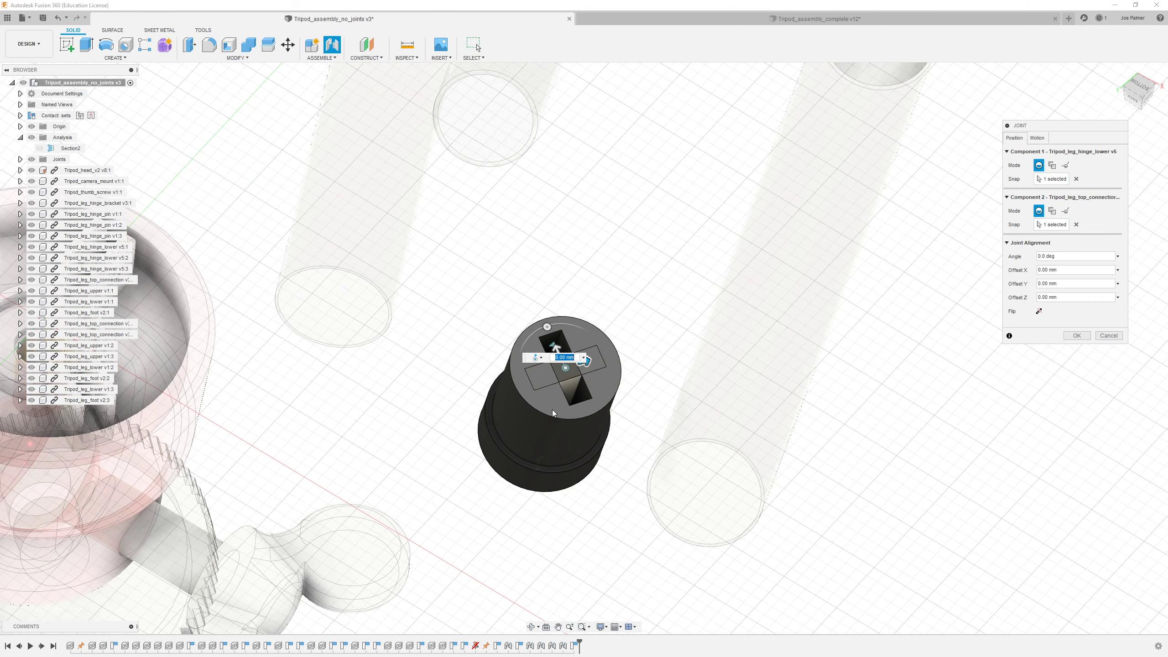
scroll(605, 445, "down", 1)
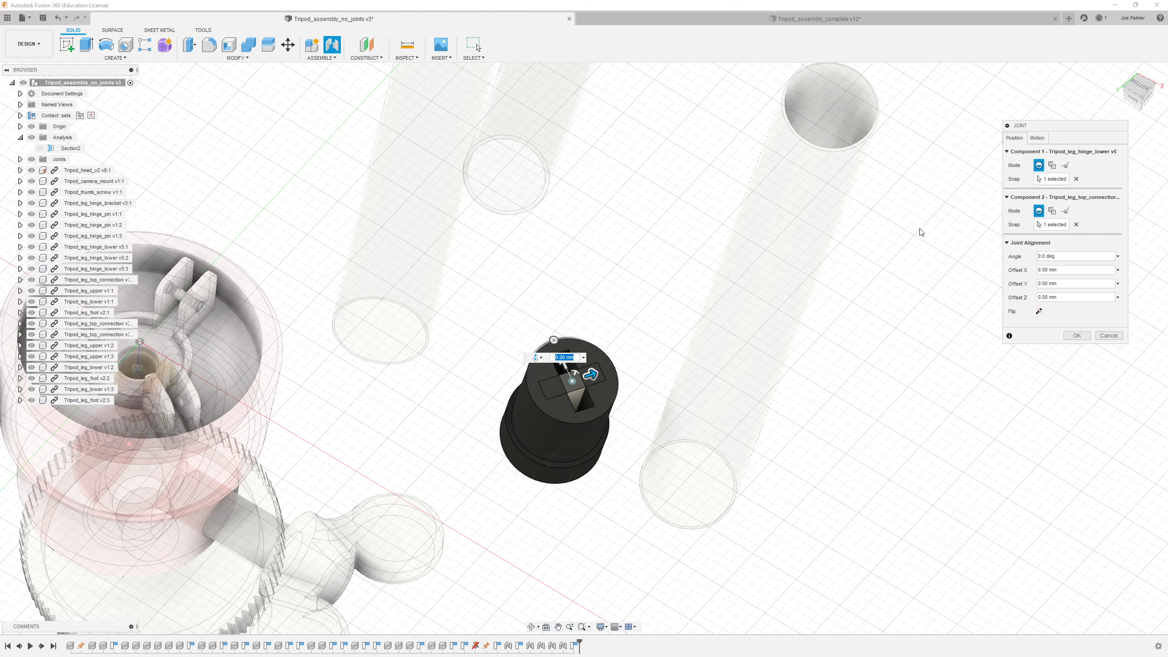
left_click(1041, 142)
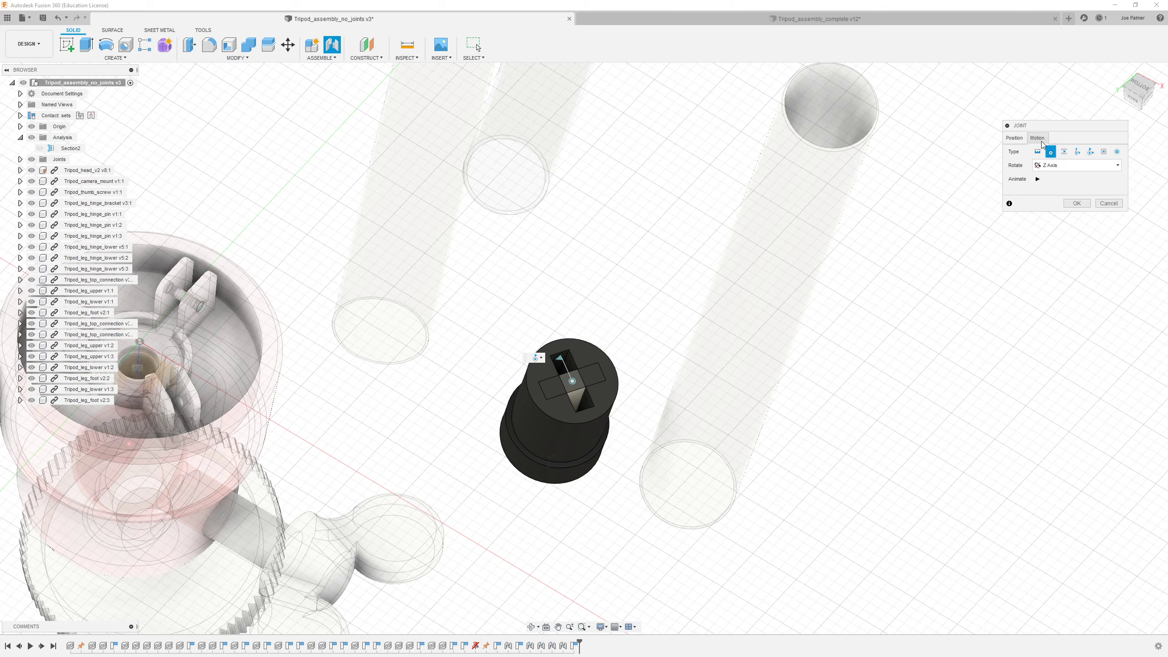
scroll(562, 381, "up", 5)
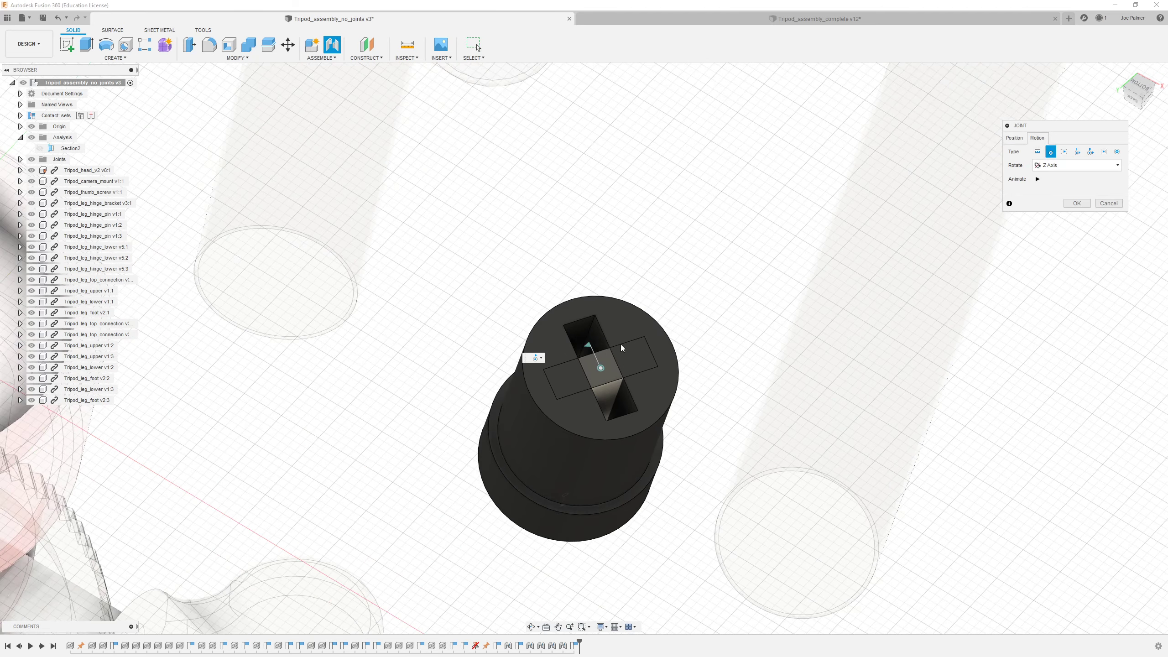
left_click(1037, 152)
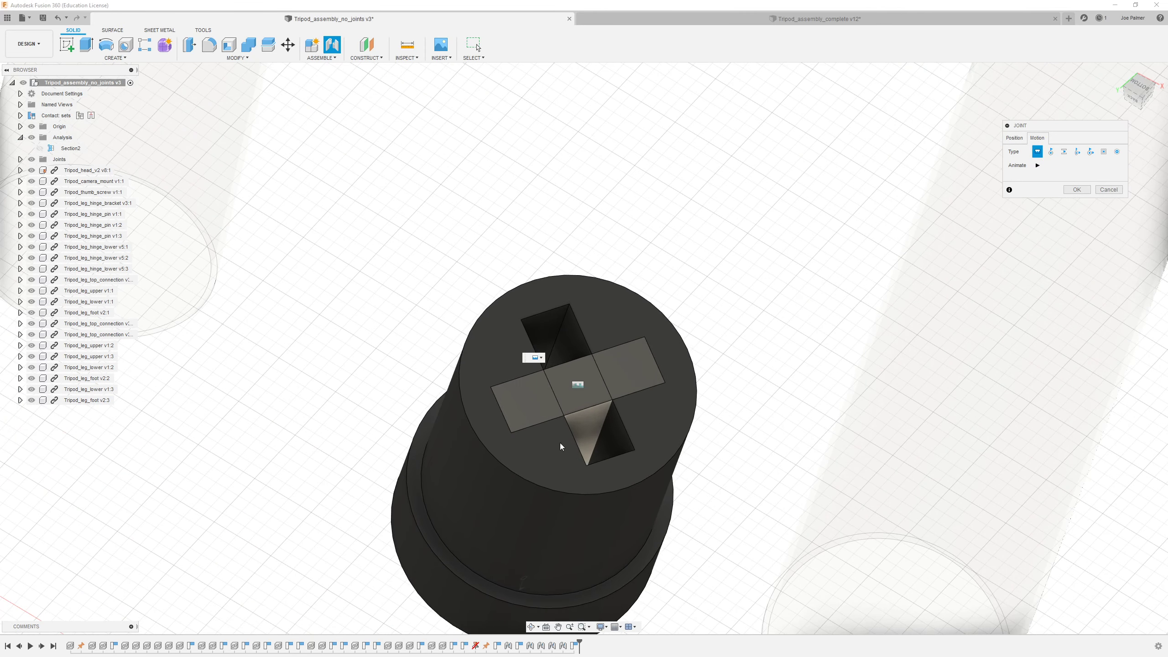
scroll(574, 391, "up", 3)
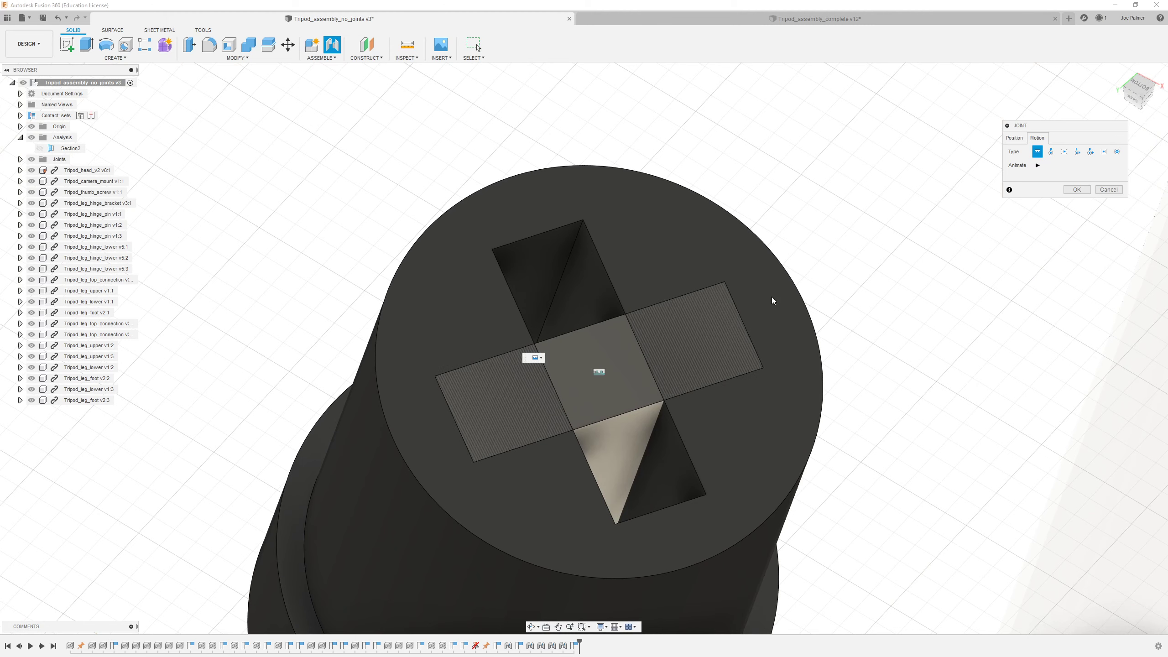
Rotate the hinge to an angle of -90 deg so it aligns with the top connection's slot, and accept the joint.
left_click(1016, 140)
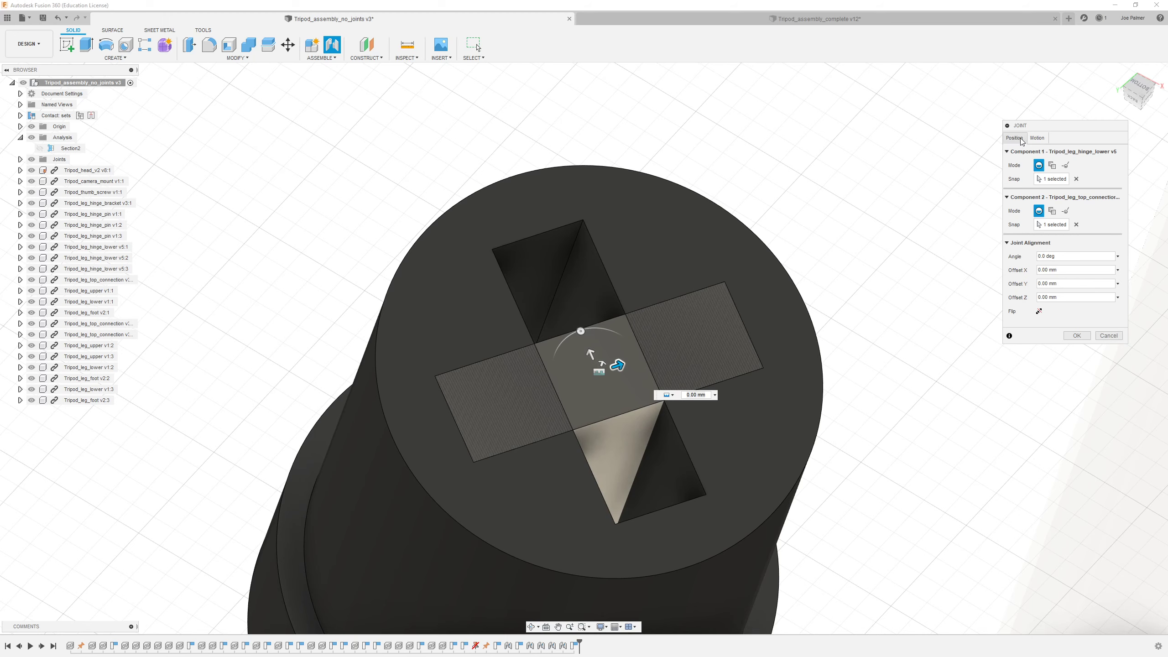
left_click_drag(580, 330, 643, 333)
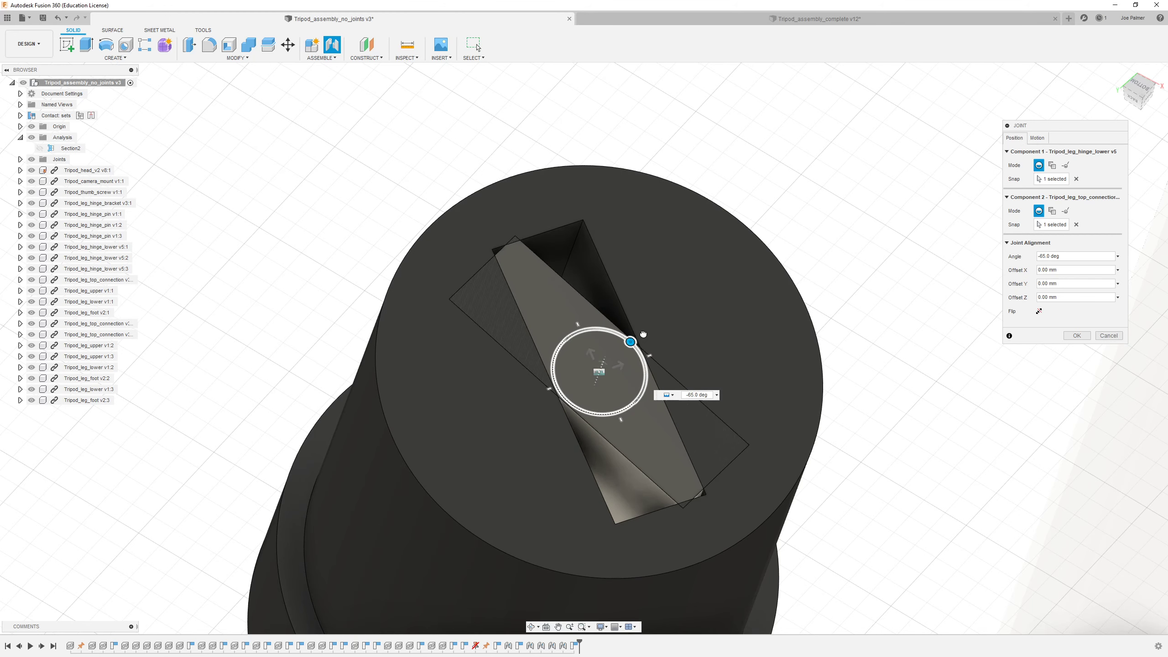
left_click(708, 396)
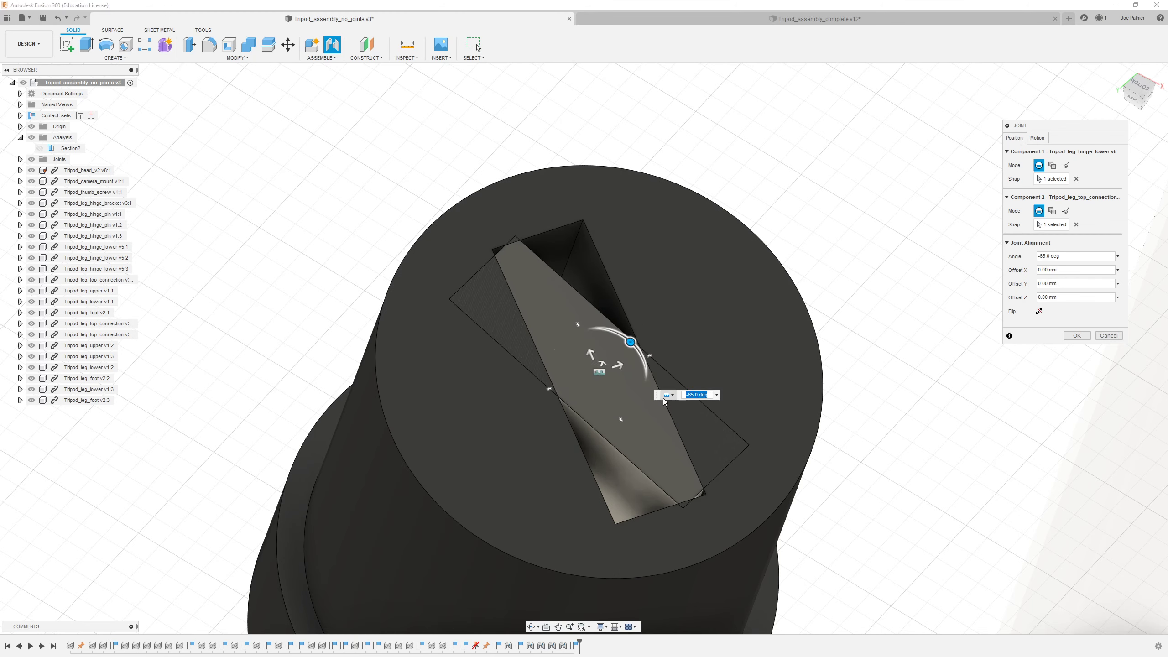
type("-90")
key("Return")
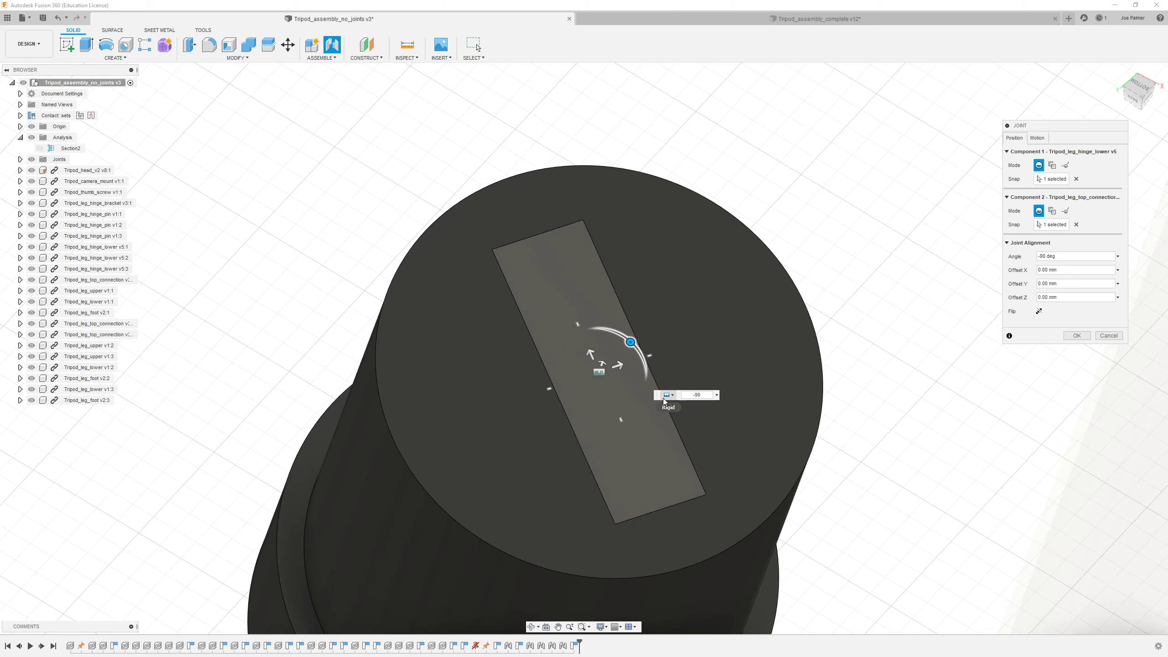
key("Return")
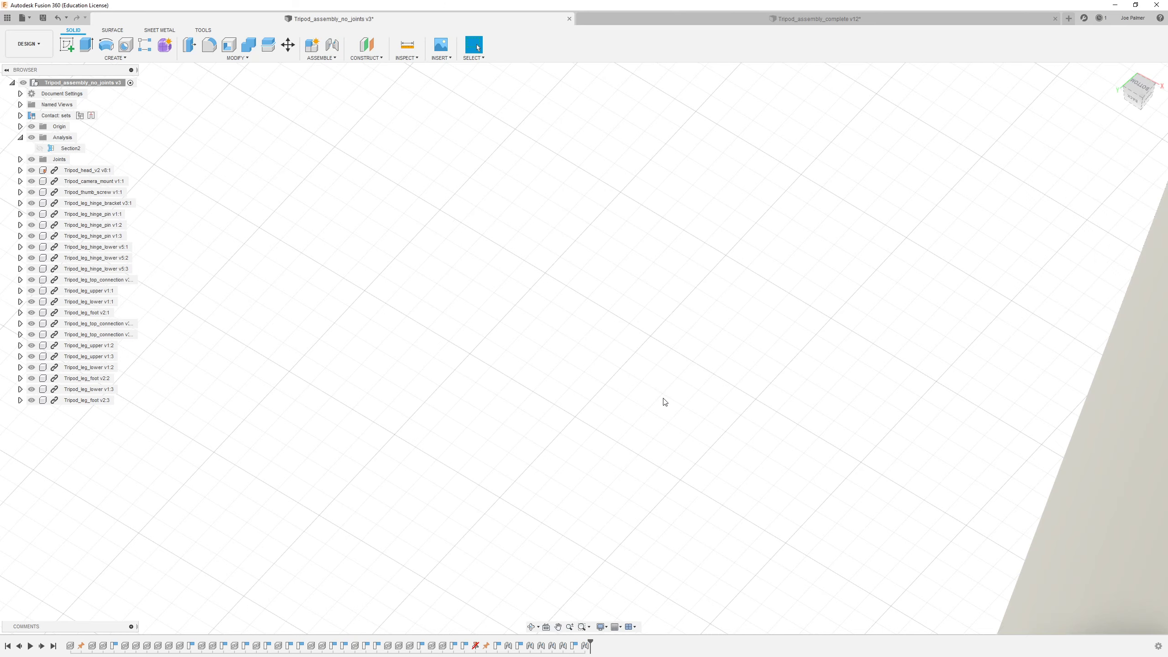
Swing the top connection together with its hinge on the bracket to test their movement.
scroll(717, 414, "down", 8)
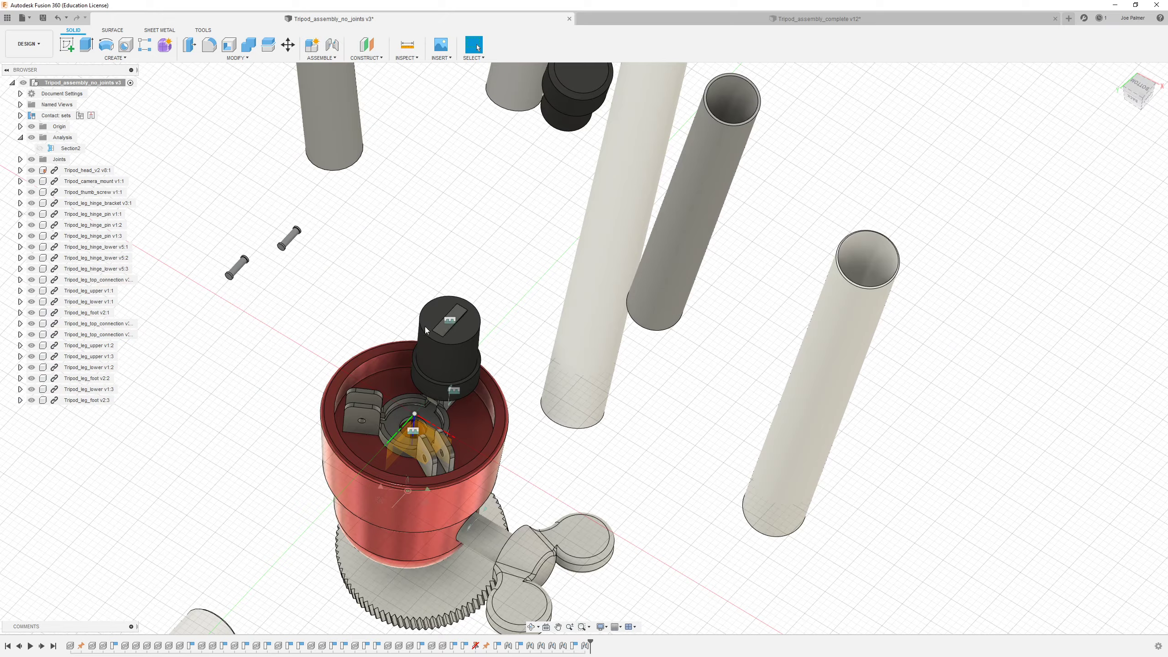
scroll(429, 327, "up", 4)
middle_click_drag(439, 312, 422, 371, "shift")
left_click_drag(423, 375, 543, 393)
scroll(515, 399, "down", 5)
middle_click_drag(487, 404, 511, 373, "shift")
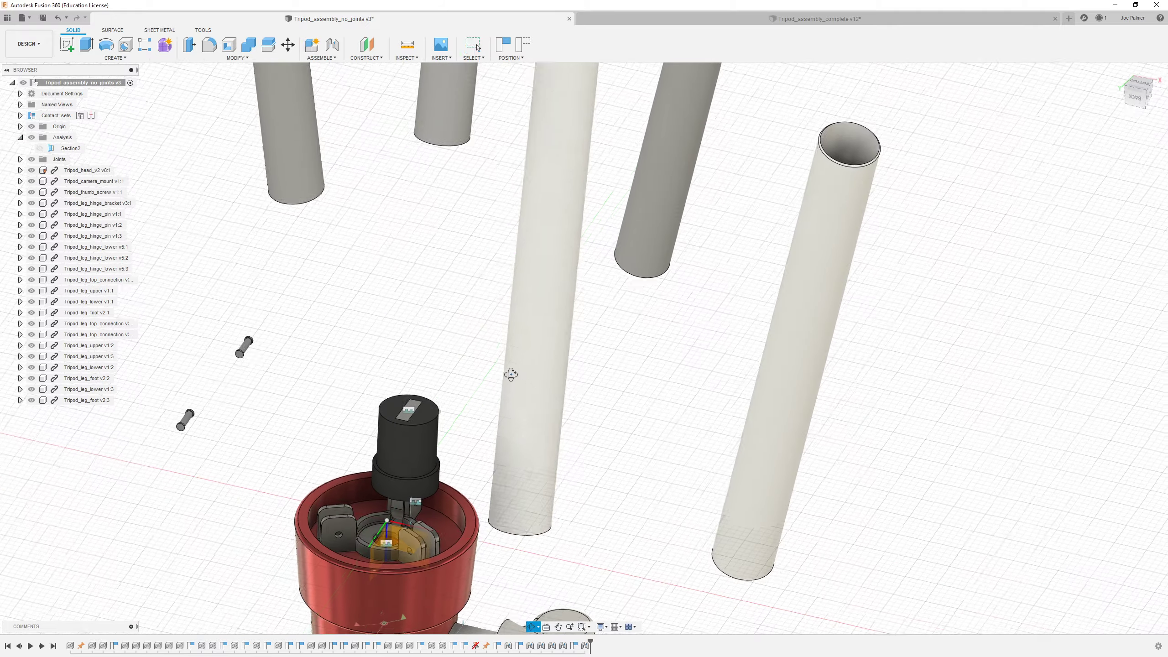
Start a new joint and capture the current position of the moved components.
scroll(538, 414, "down", 5)
middle_click_drag(550, 431, 531, 334, "shift")
scroll(533, 287, "up", 5)
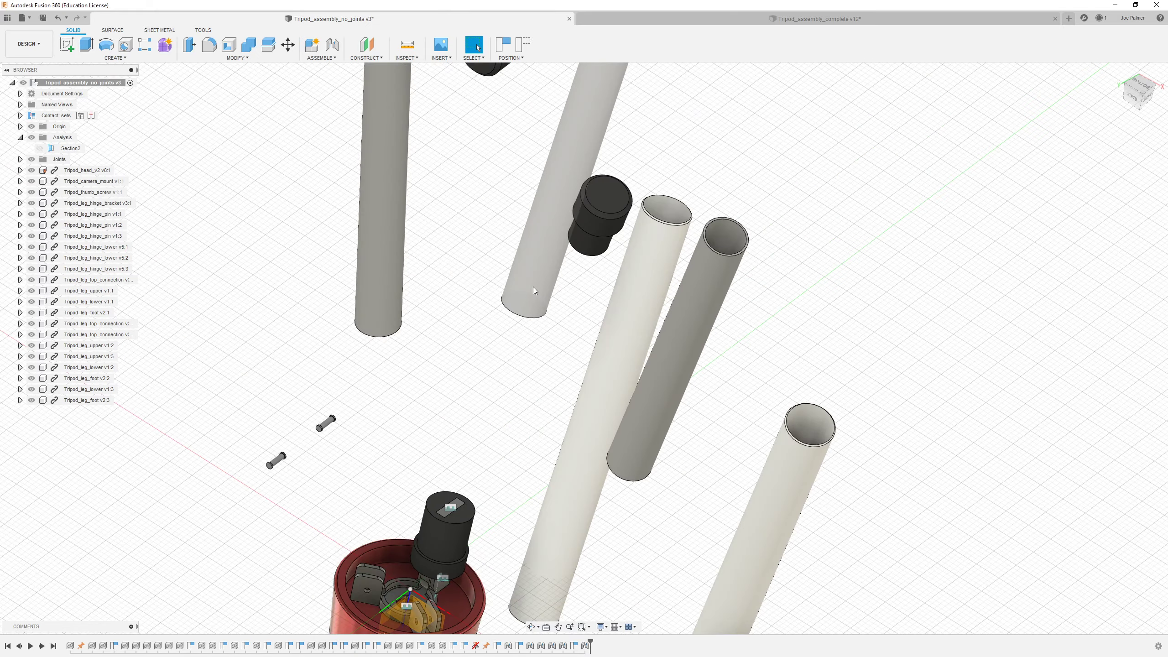
scroll(535, 299, "down", 6)
middle_click_drag(573, 337, 530, 399, "shift")
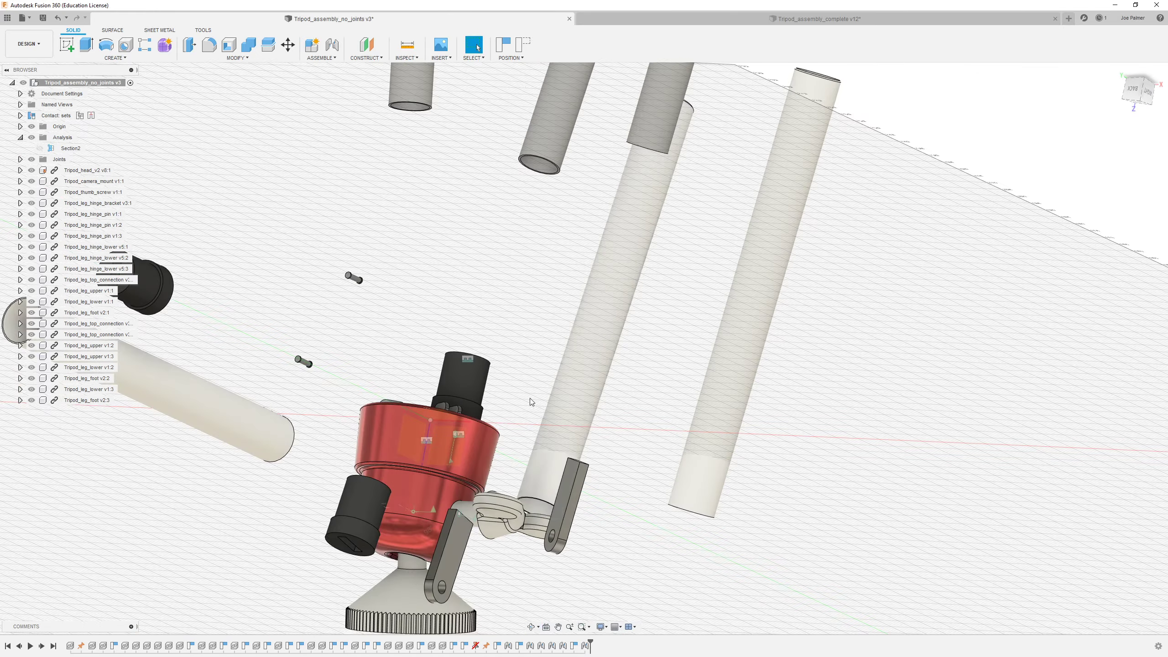
left_click(333, 59)
left_click(330, 83)
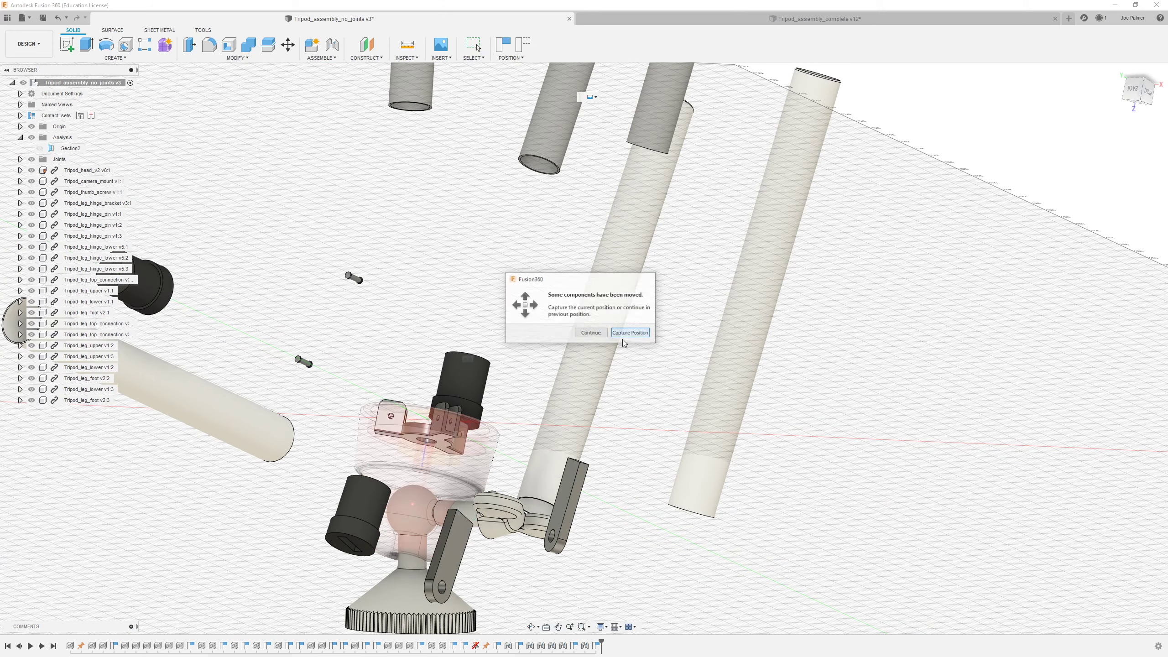
left_click(624, 336)
Join the centre of an upper leg tube's end to the centre of the shoulder on the hinged leg top connection, and accept the joint.
middle_click_drag(617, 448, 600, 350, "shift")
scroll(575, 339, "down", 5)
scroll(553, 441, "up", 4)
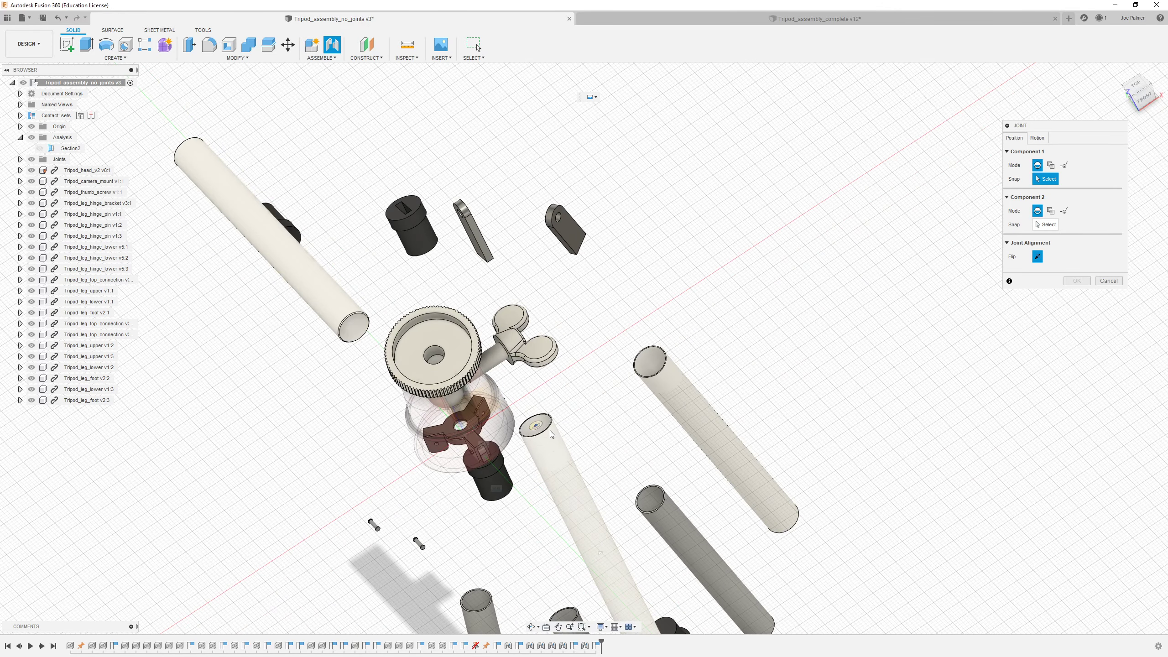
scroll(551, 434, "up", 10)
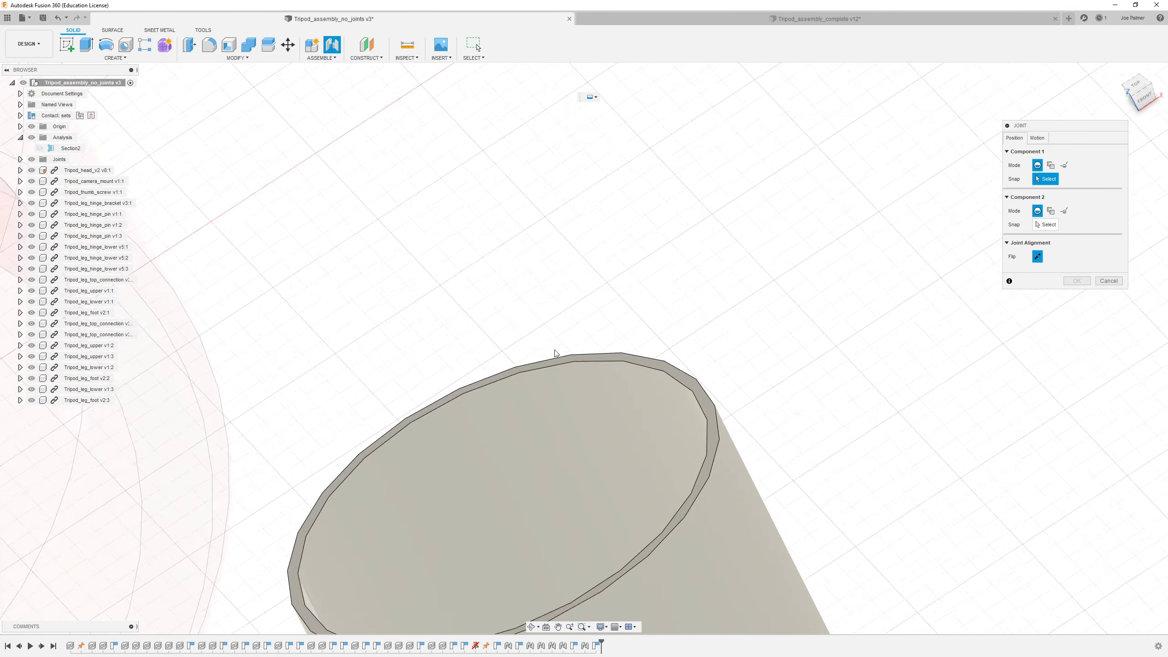
scroll(556, 353, "down", 3)
left_click(582, 367)
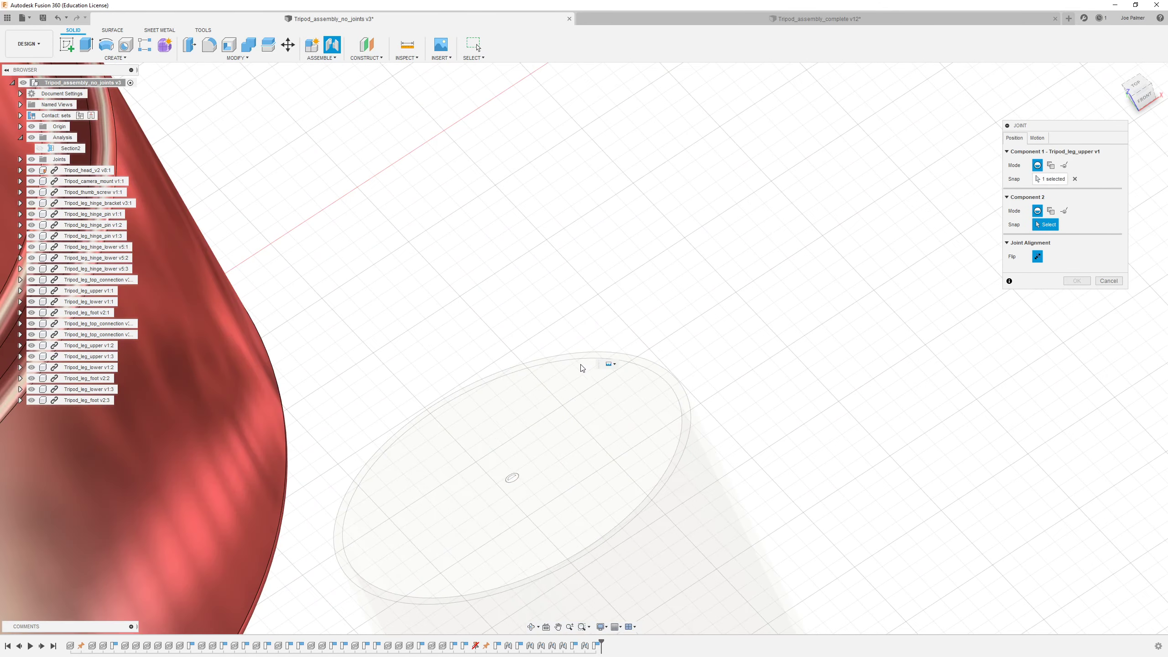
scroll(581, 367, "down", 10)
middle_click_drag(558, 400, 482, 373, "shift")
scroll(495, 399, "up", 6)
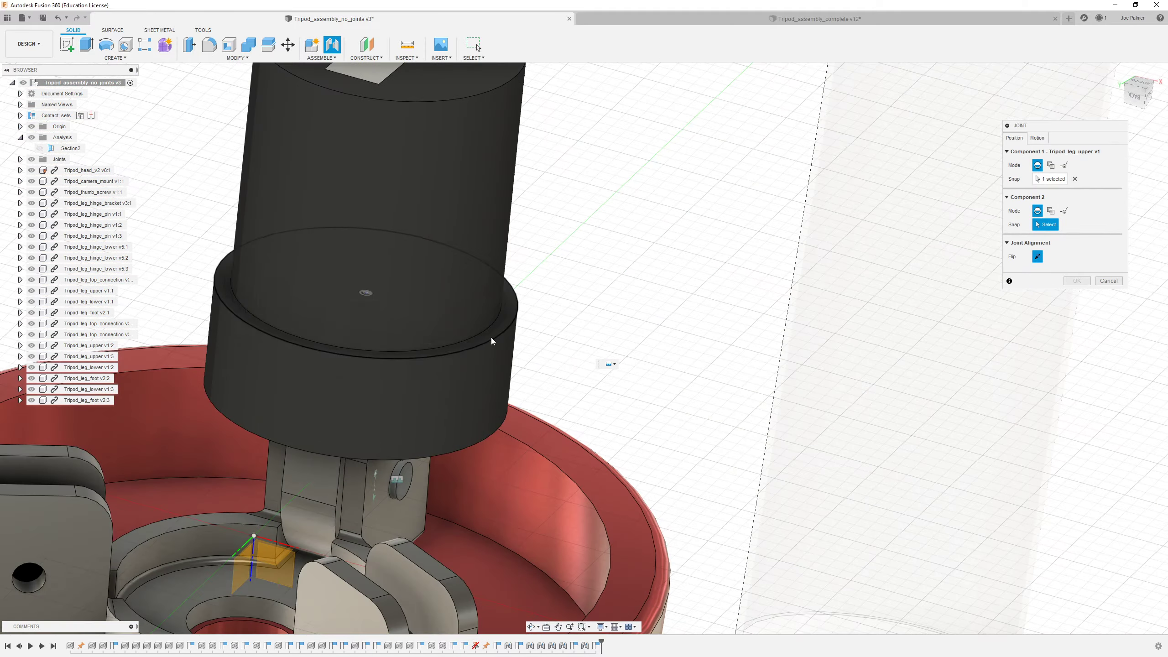
left_click(492, 325)
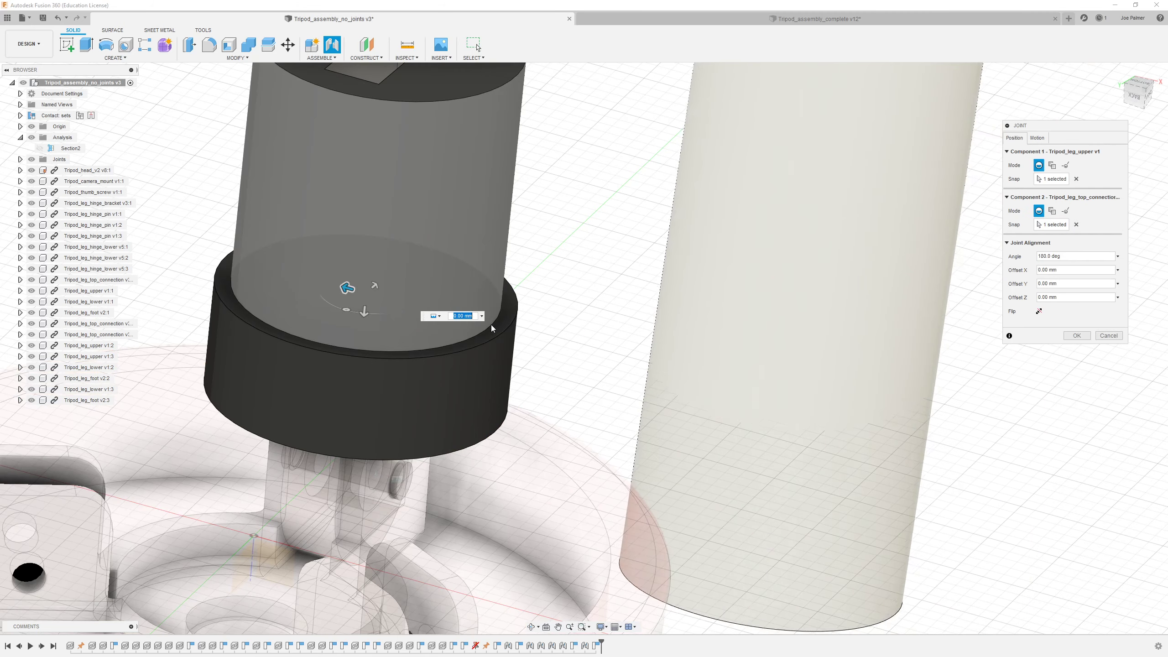
scroll(449, 536, "down", 3)
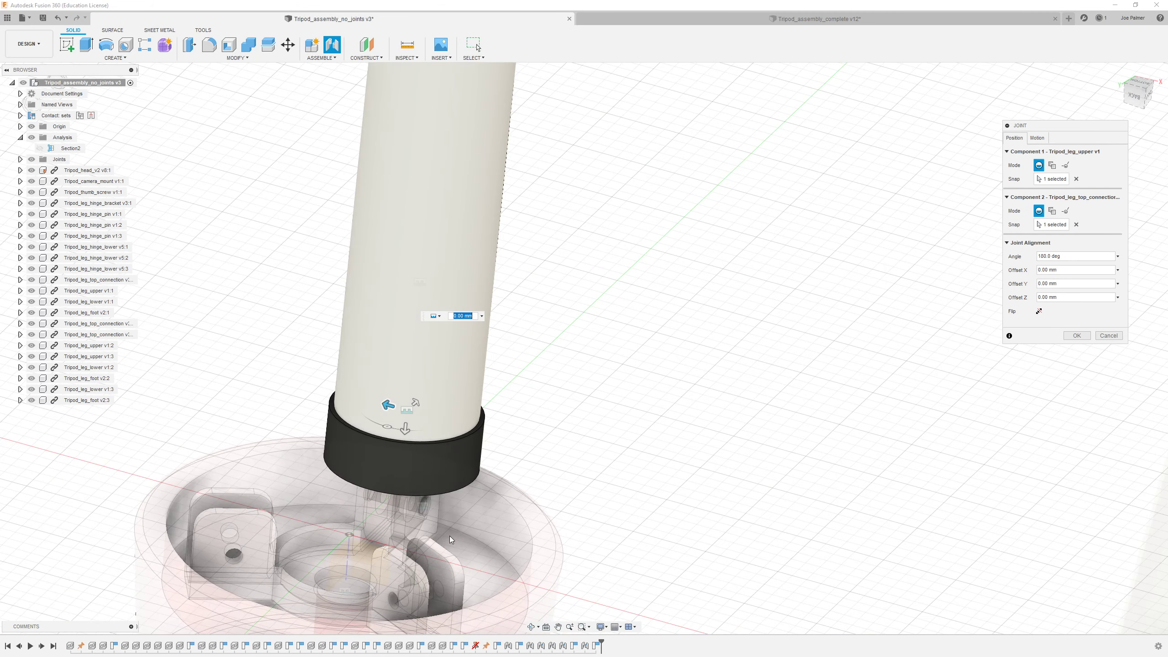
scroll(449, 538, "down", 2)
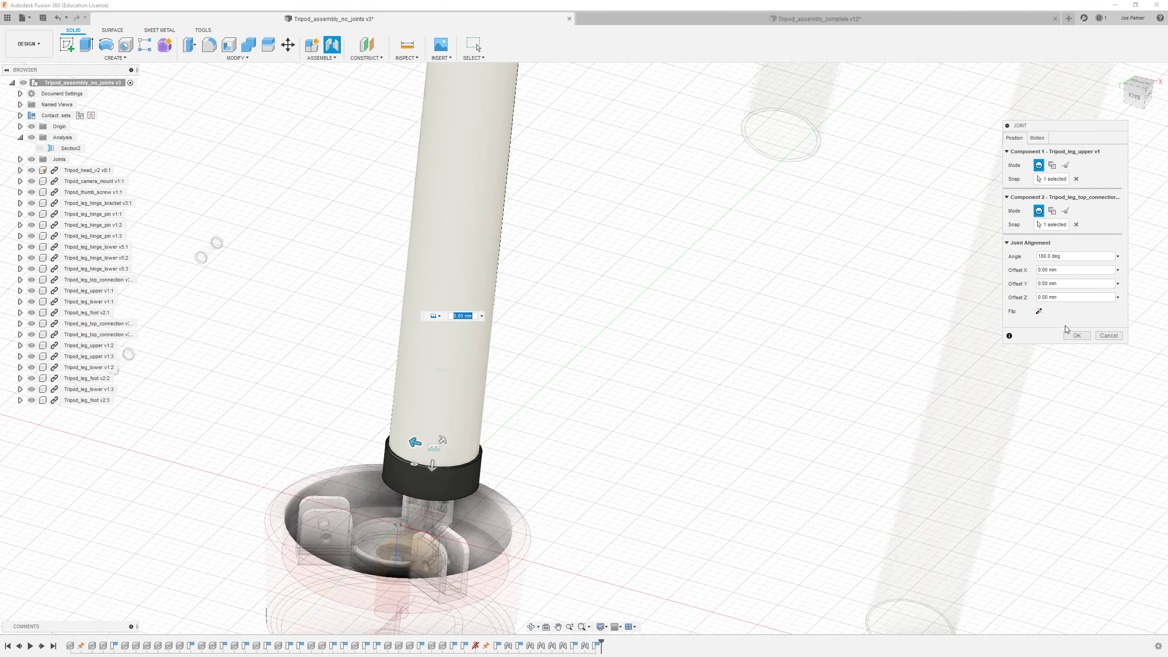
left_click(1074, 338)
Start a joint with the centre of a lower leg tube's open end as the first component's snap point.
scroll(181, 540, "down", 5)
mouse_move(367, 320)
middle_mouse_down("shift")
mouse_move(378, 342)
mouse_move(382, 324)
mouse_move(366, 336)
middle_mouse_up("shift")
scroll(320, 312, "up", 3)
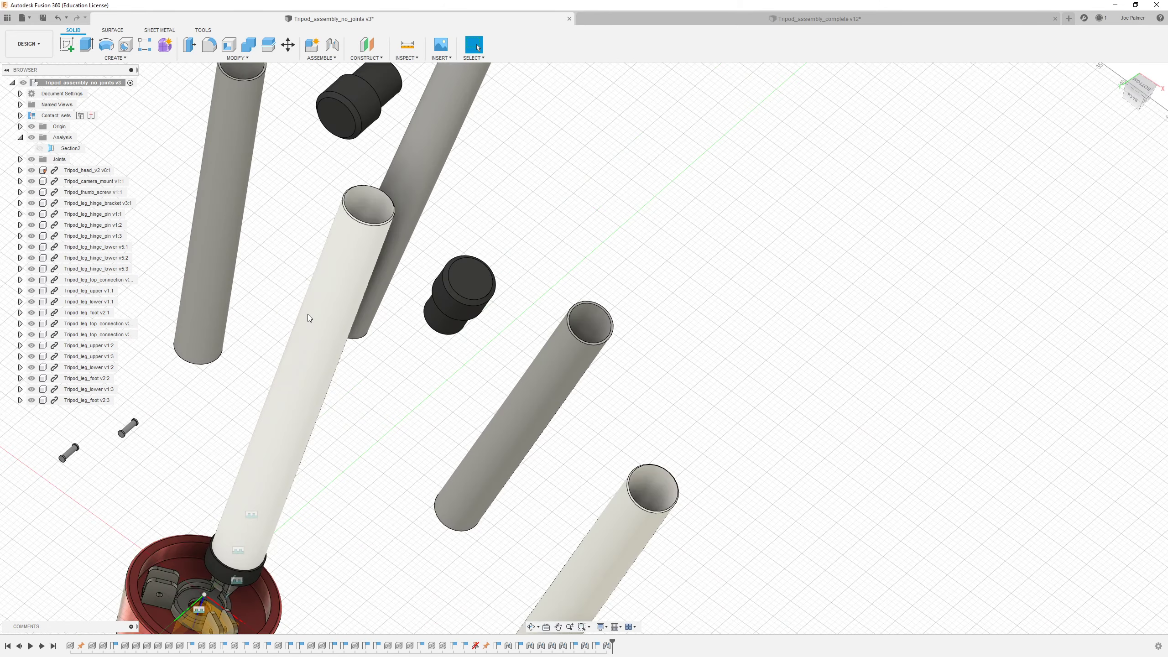
scroll(428, 324, "down", 3)
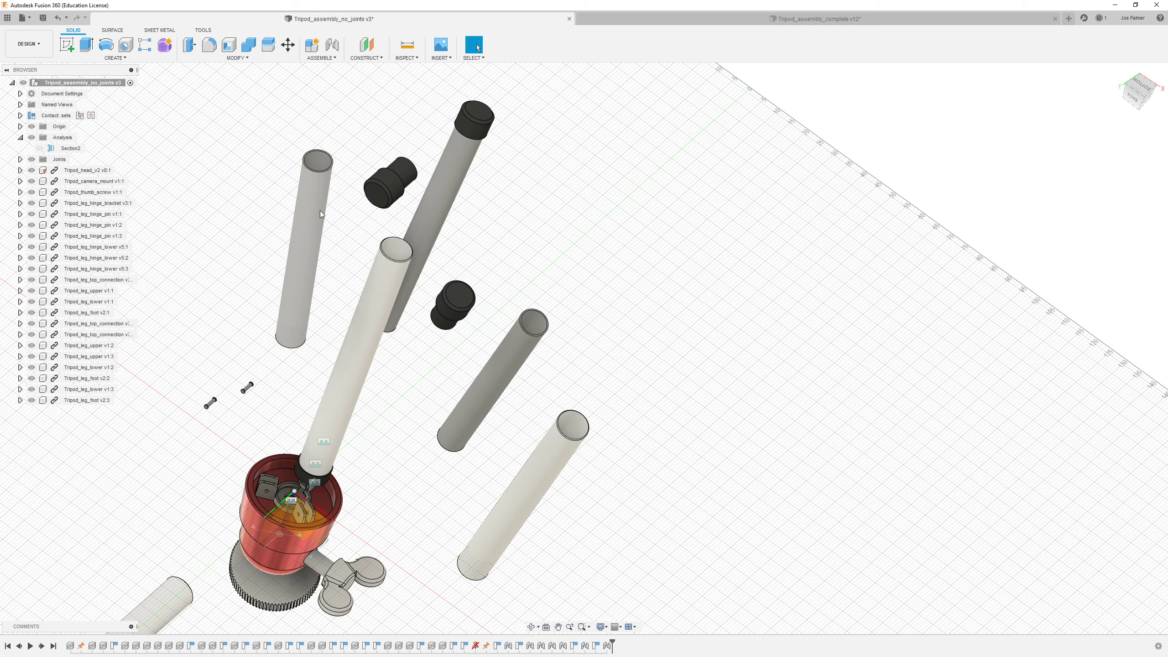
left_click(322, 57)
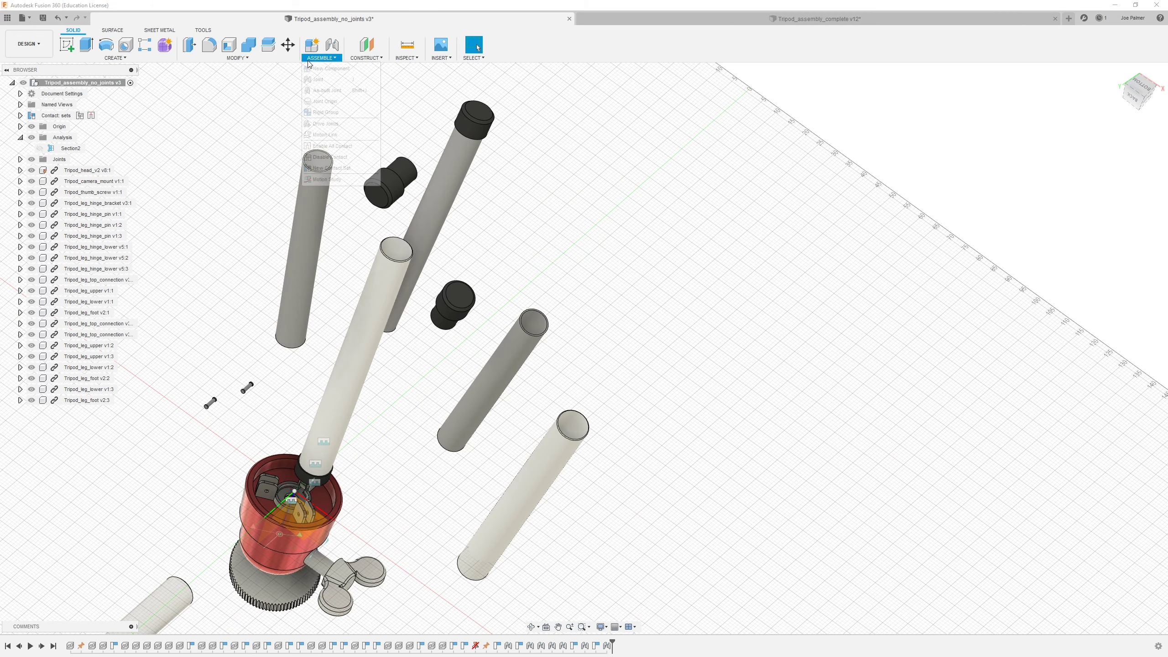
left_click(326, 81)
scroll(318, 212, "up", 3)
scroll(348, 105, "up", 3)
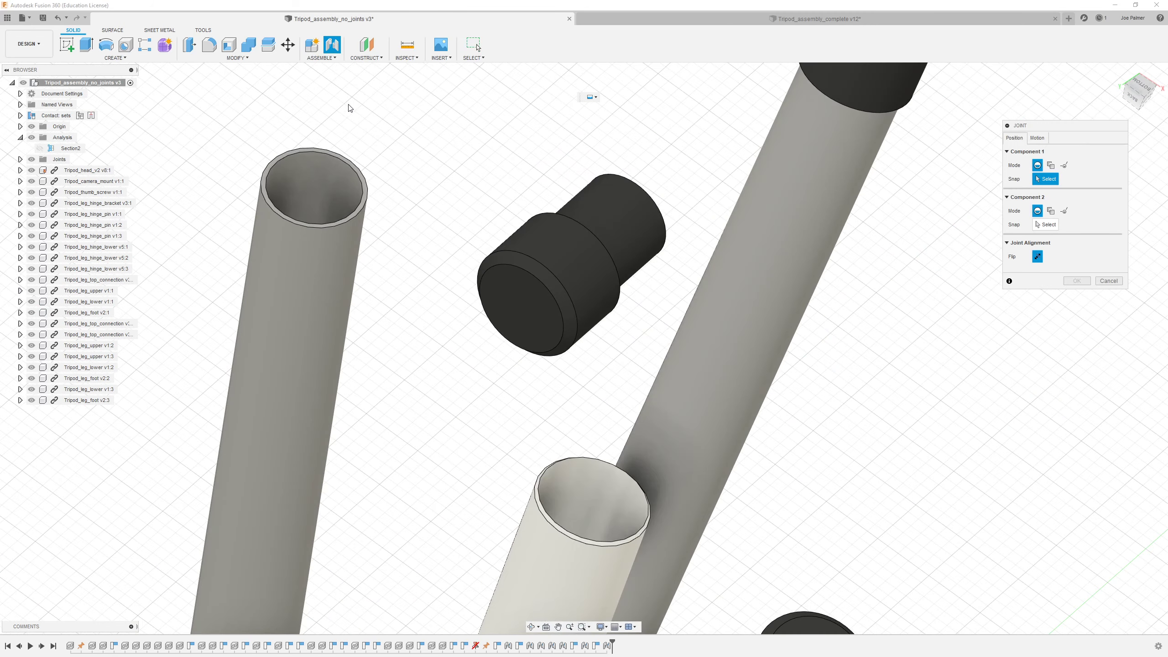
scroll(354, 221, "down", 5)
middle_click_drag(354, 301, 326, 287, "shift")
scroll(305, 467, "up", 6)
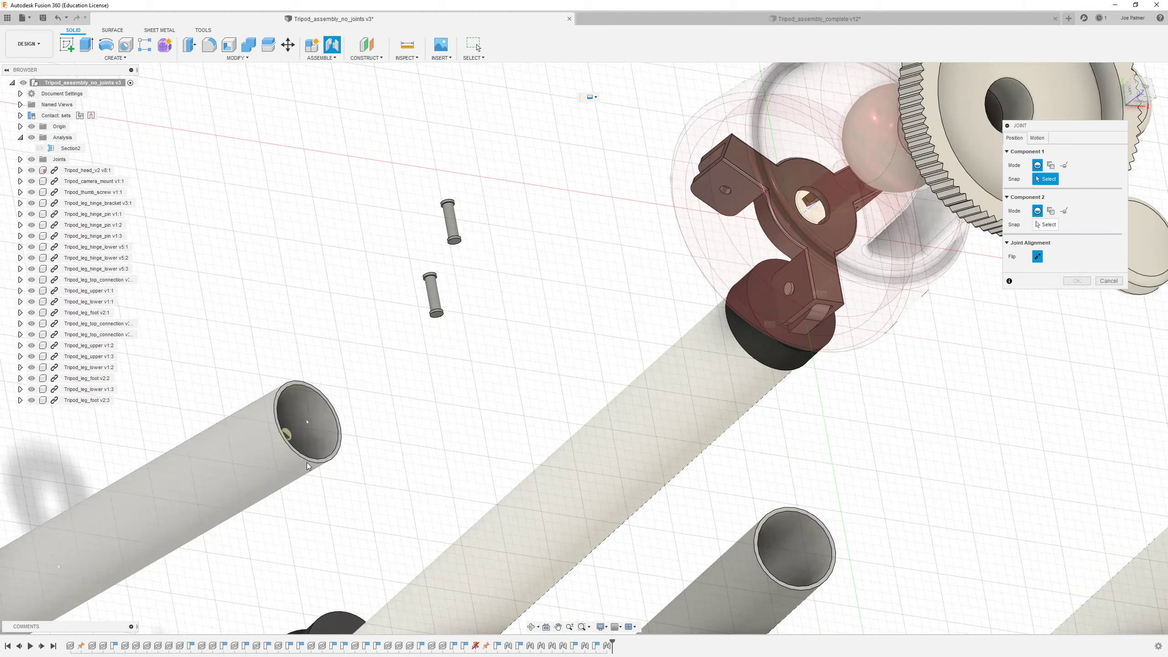
left_click(393, 323)
Snap the lower leg tube to the centre of the attached upper leg tube's free end.
scroll(341, 501, "down", 5)
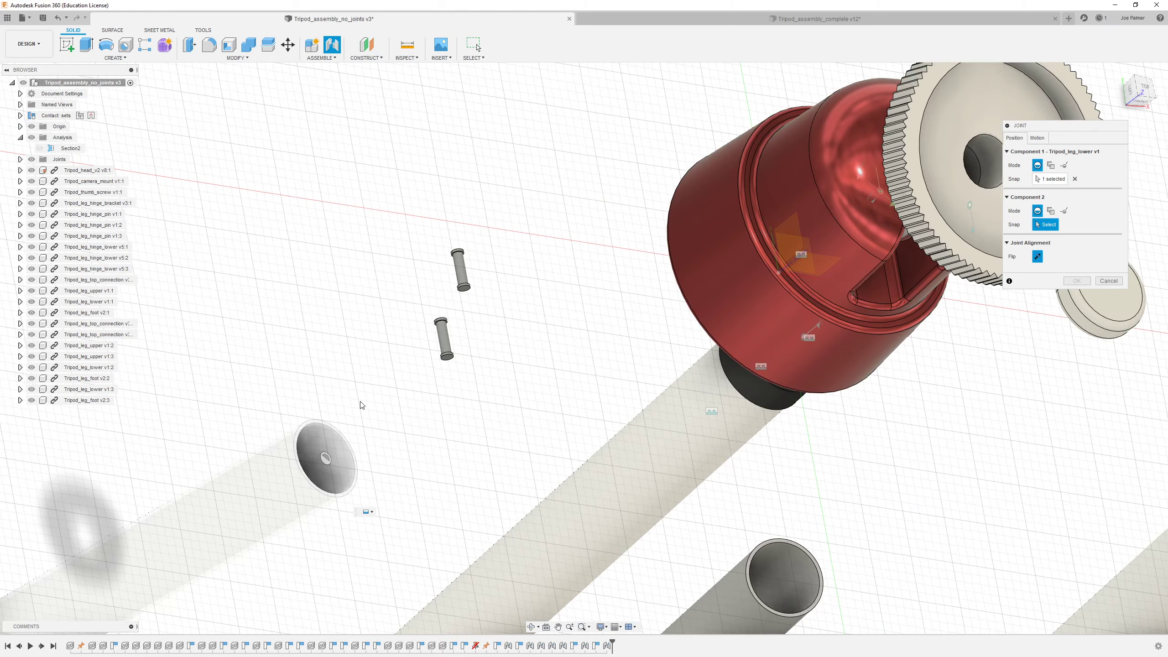
middle_click_drag(696, 321, 501, 336, "shift")
scroll(711, 322, "down", 4)
scroll(444, 521, "down", 3)
scroll(454, 381, "up", 12)
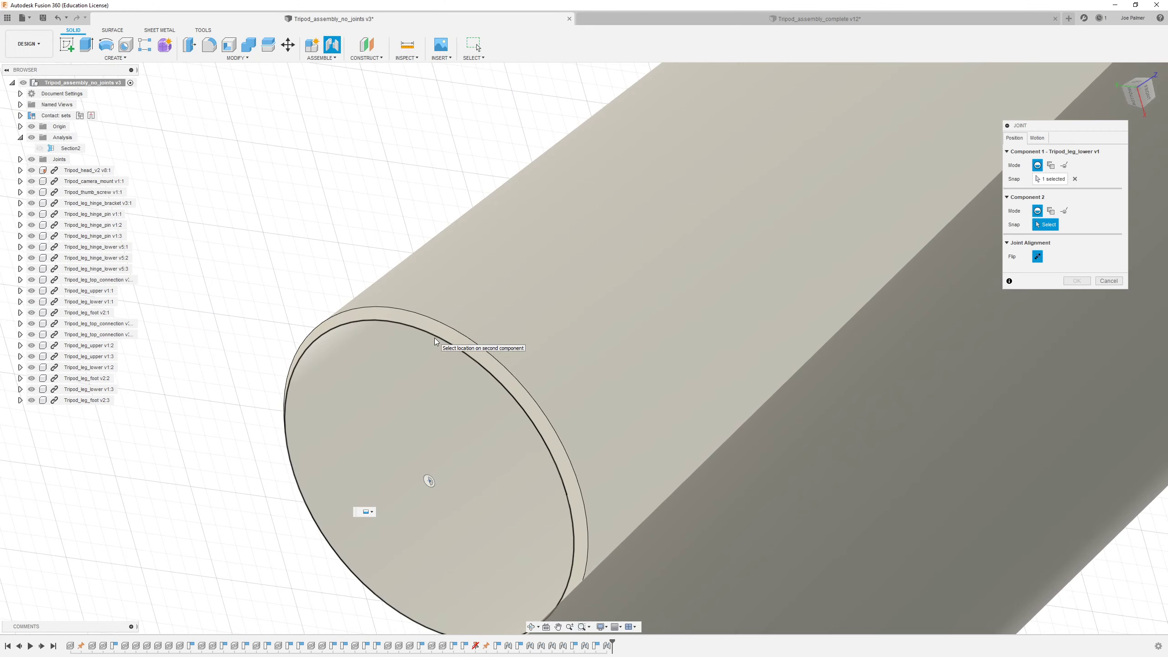
left_click(435, 341)
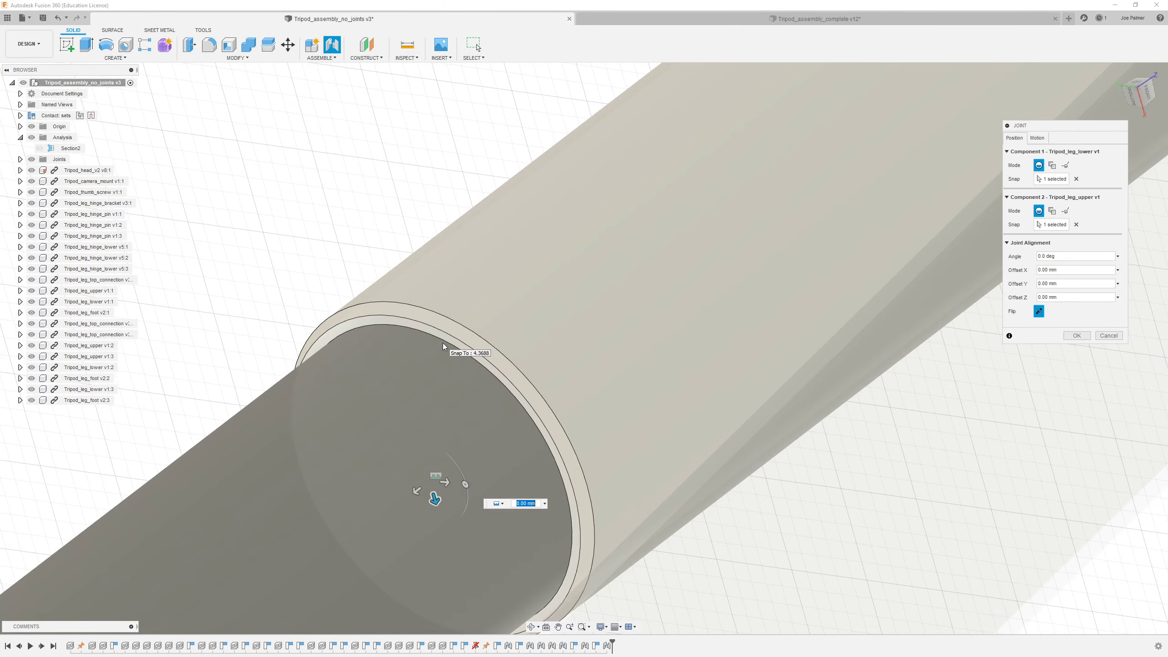
scroll(421, 374, "down", 6)
middle_click_drag(544, 384, 520, 405, "shift")
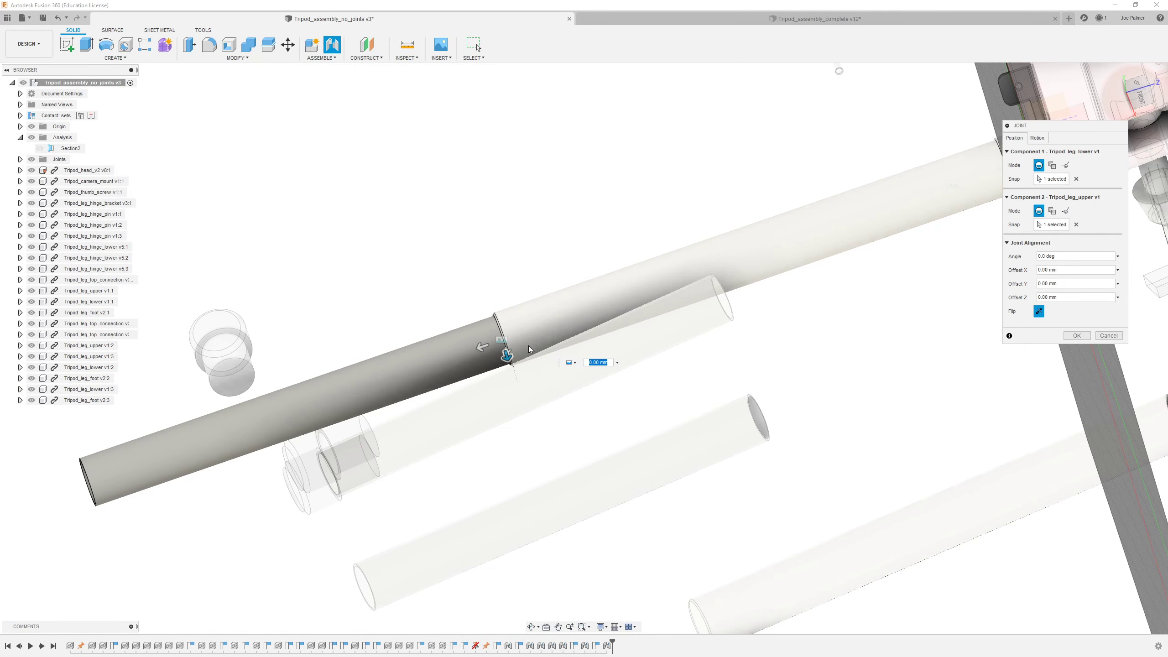
Set the leg tube joint's motion to Slider along the Z axis, after trying Revolute, and stop the preview animation.
left_click(1037, 138)
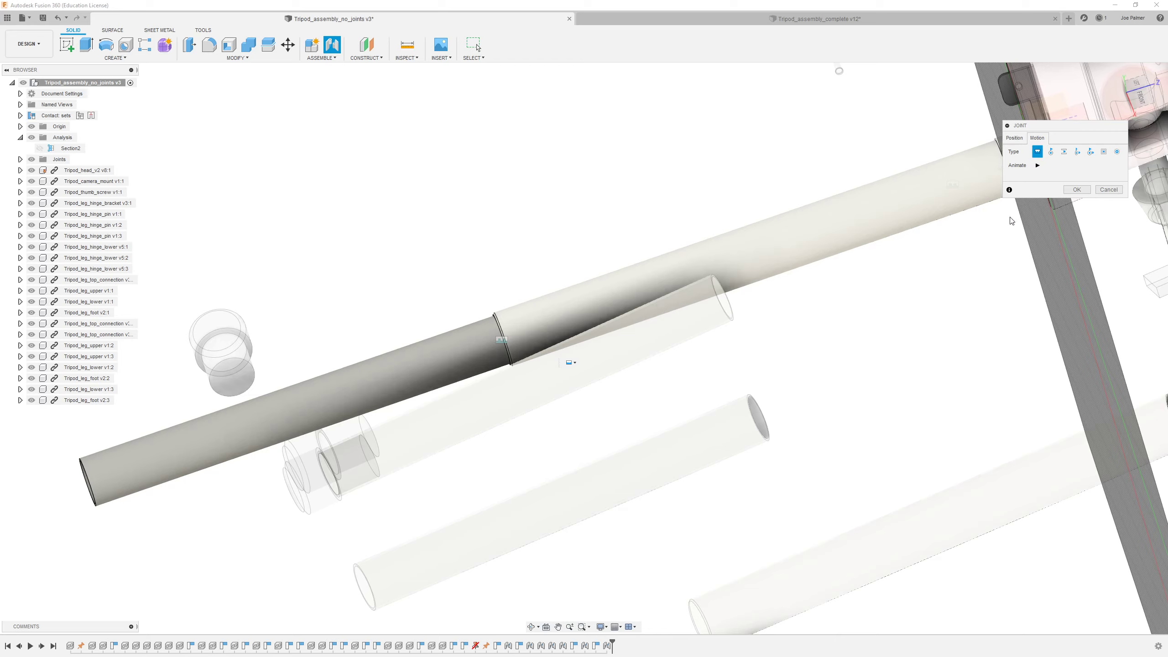
left_click(1051, 152)
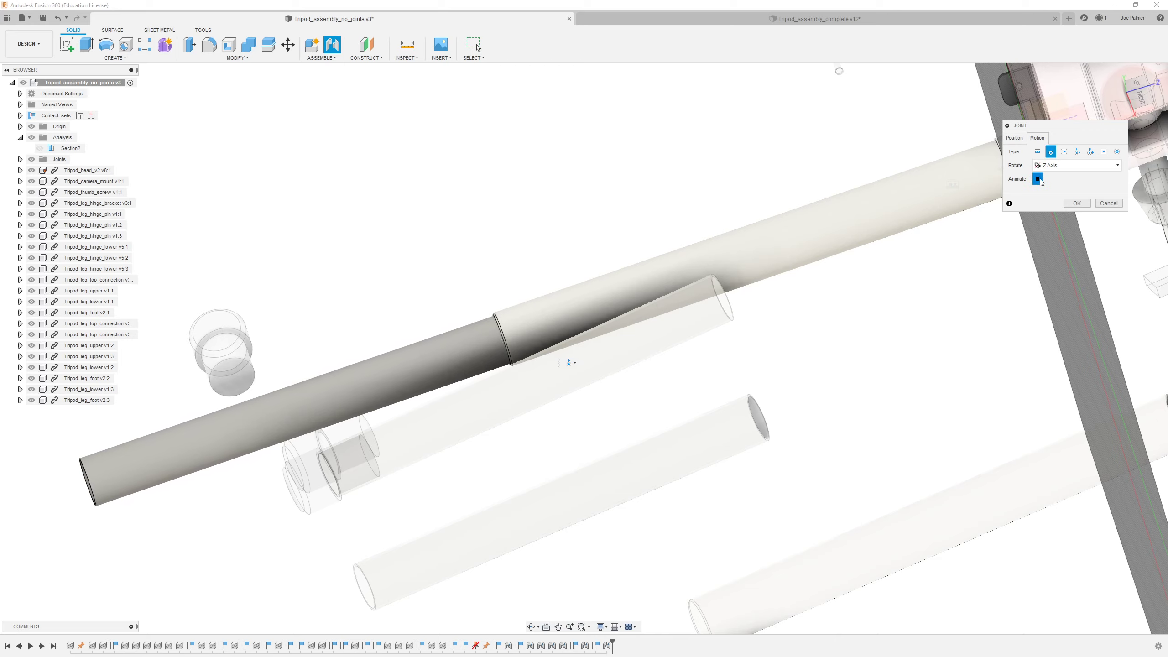
left_click(1065, 152)
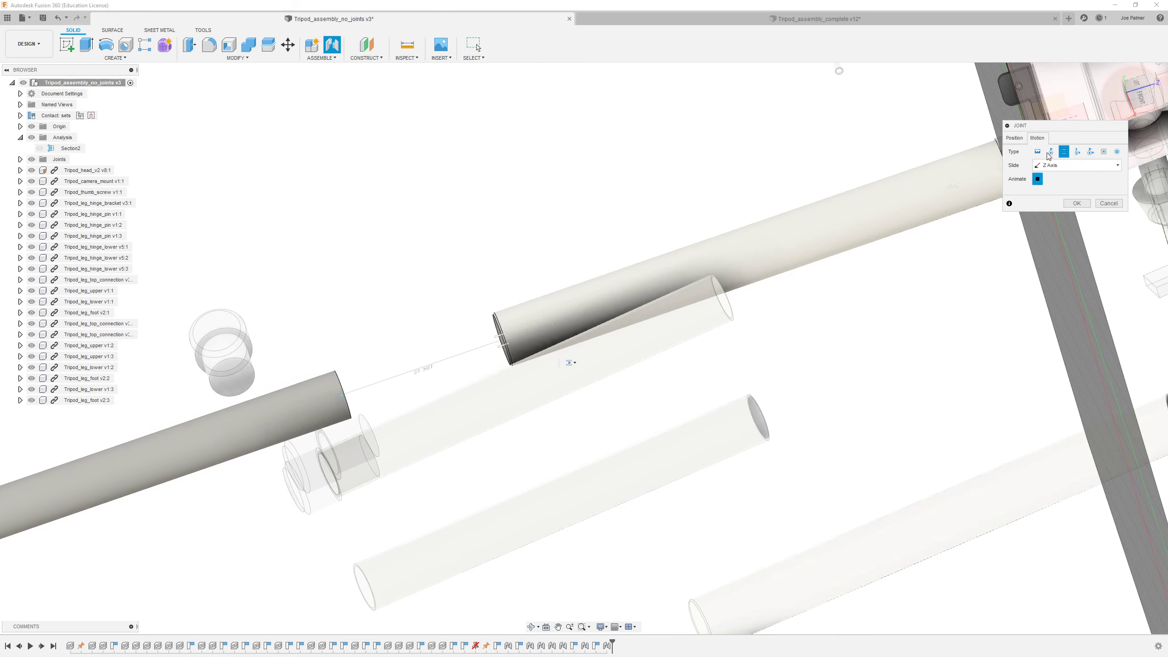
left_click(1038, 179)
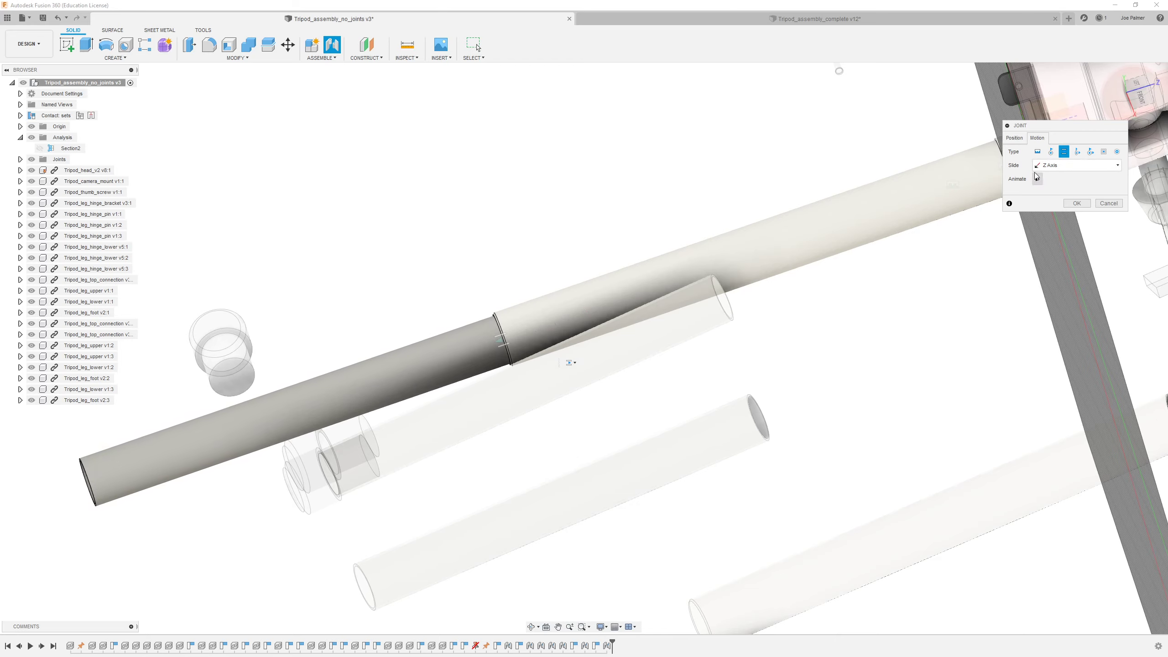
Slide the lower leg tube into the upper tube with a Z offset of -25 mm, and accept the joint.
left_click(1014, 138)
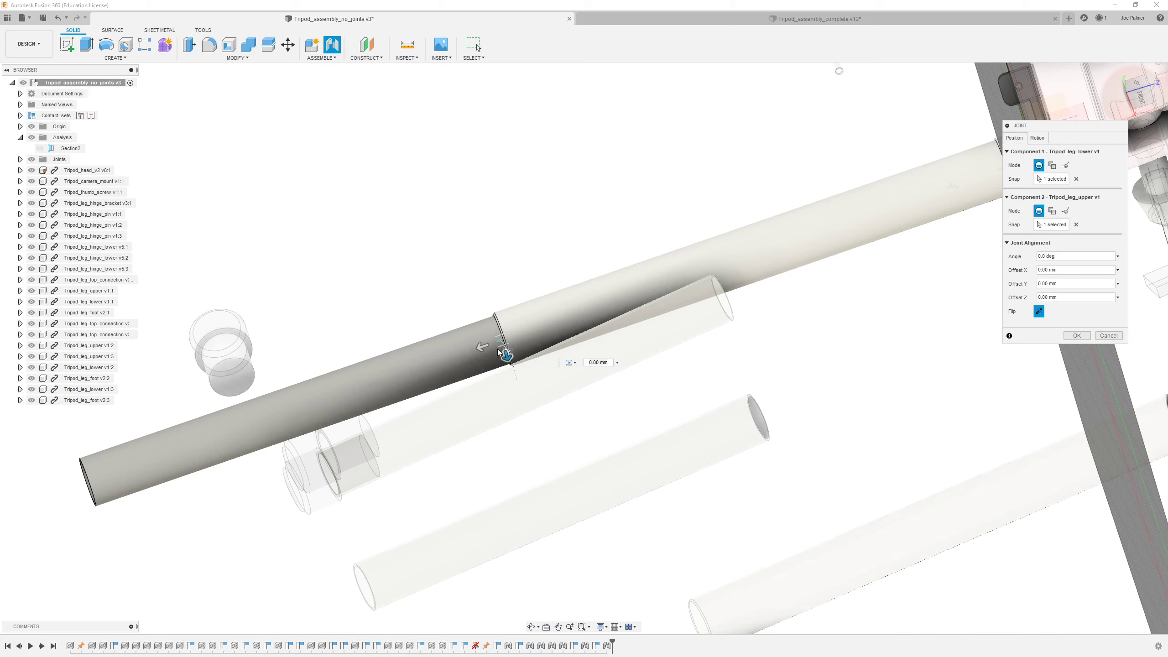
left_click_drag(479, 346, 652, 304)
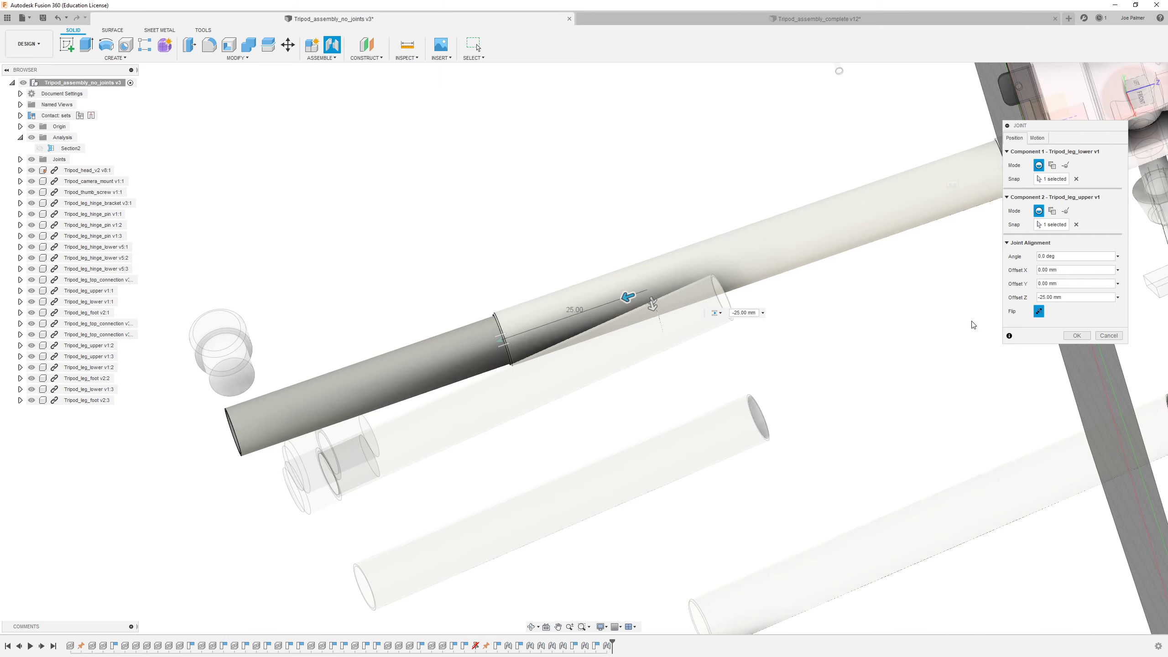
left_click(1067, 335)
scroll(479, 446, "down", 3)
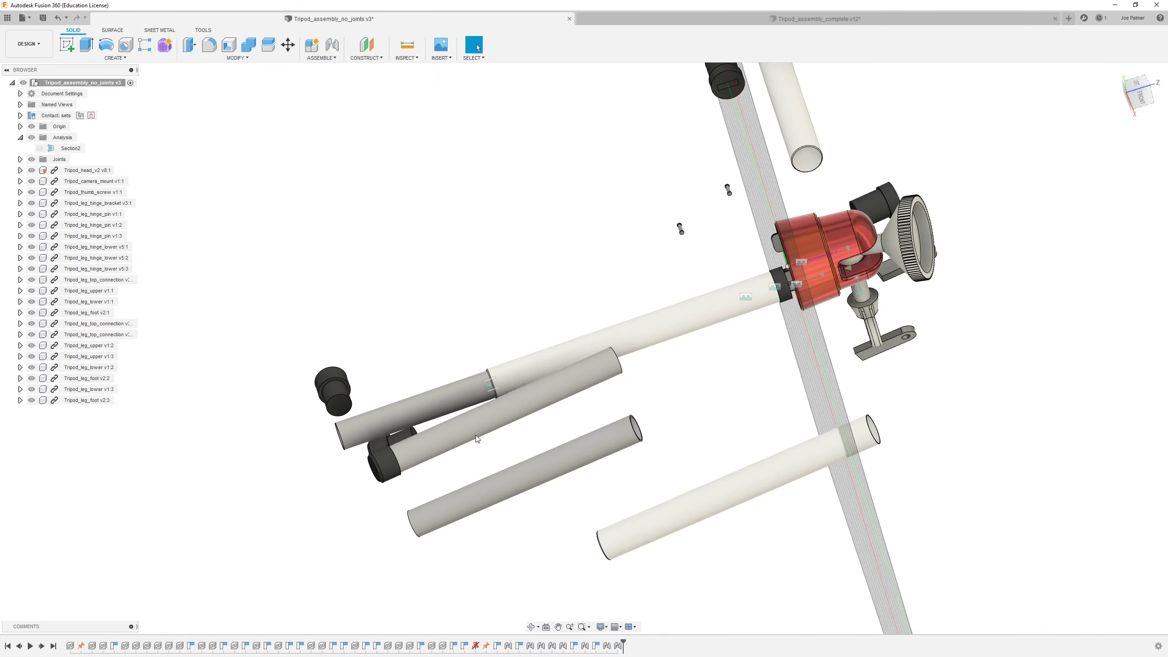